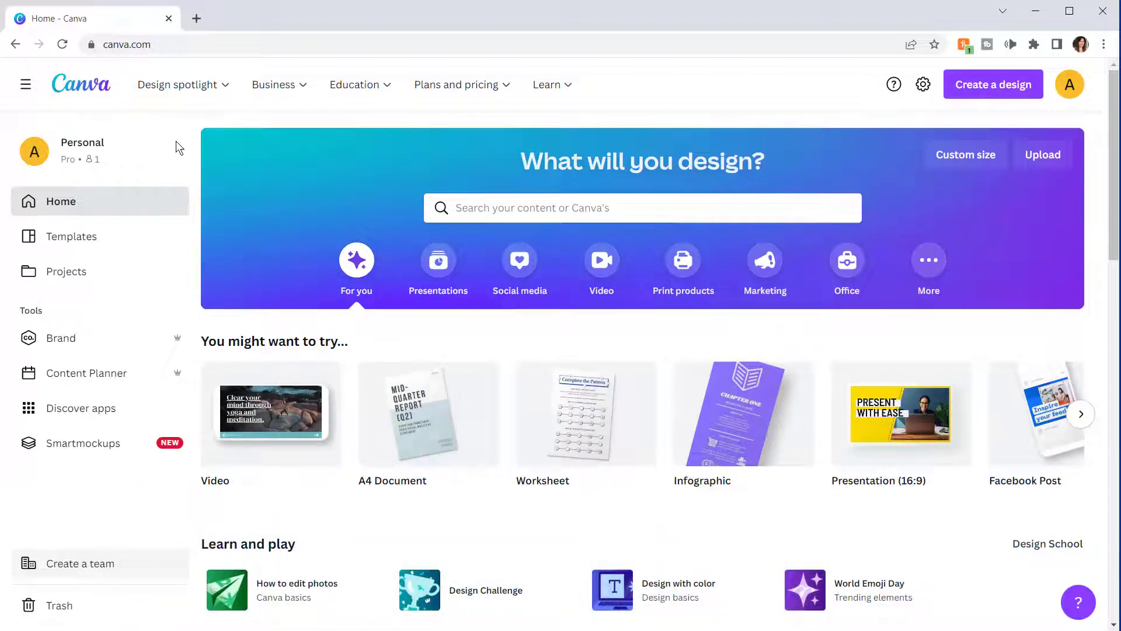
Step: Search the templates for "education" from the home page
click(481, 159)
click(521, 212)
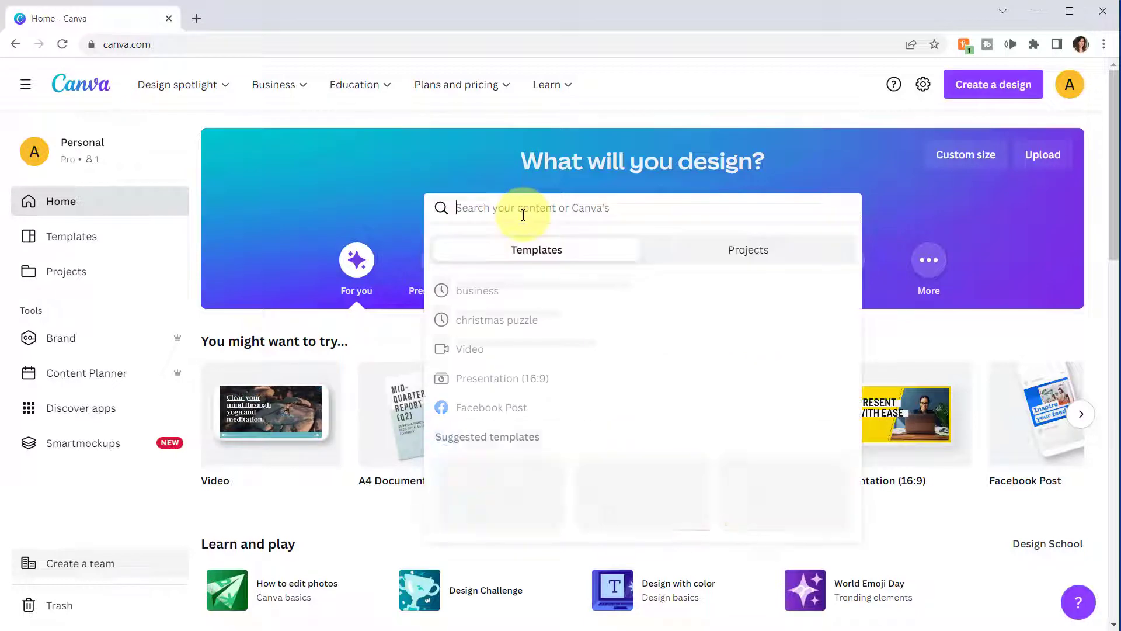
text(e)
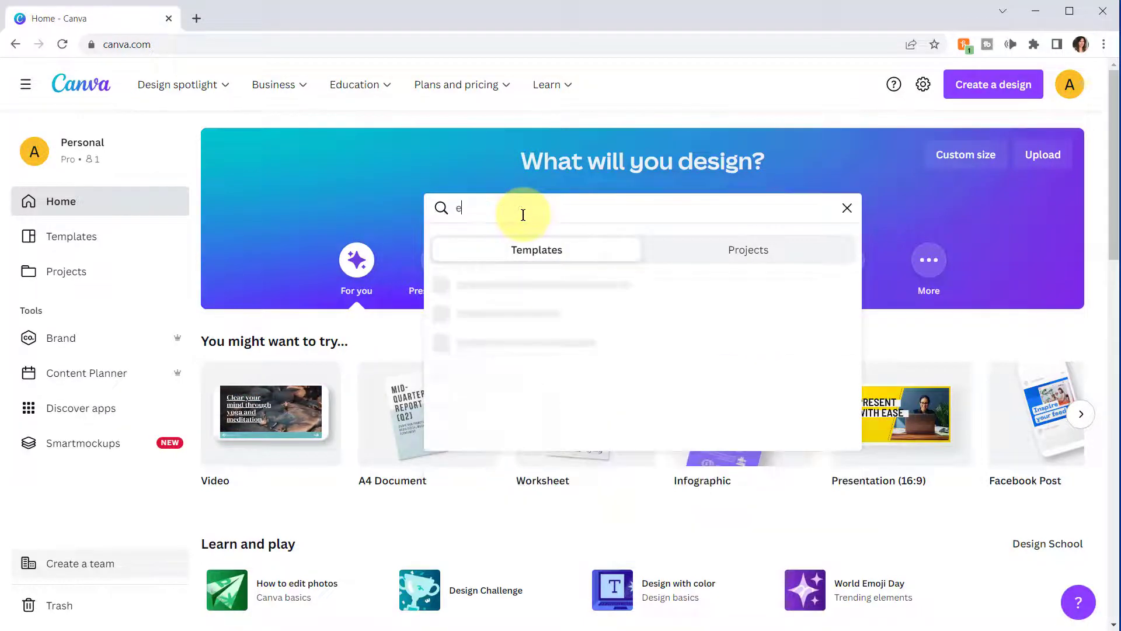
text(ducation)
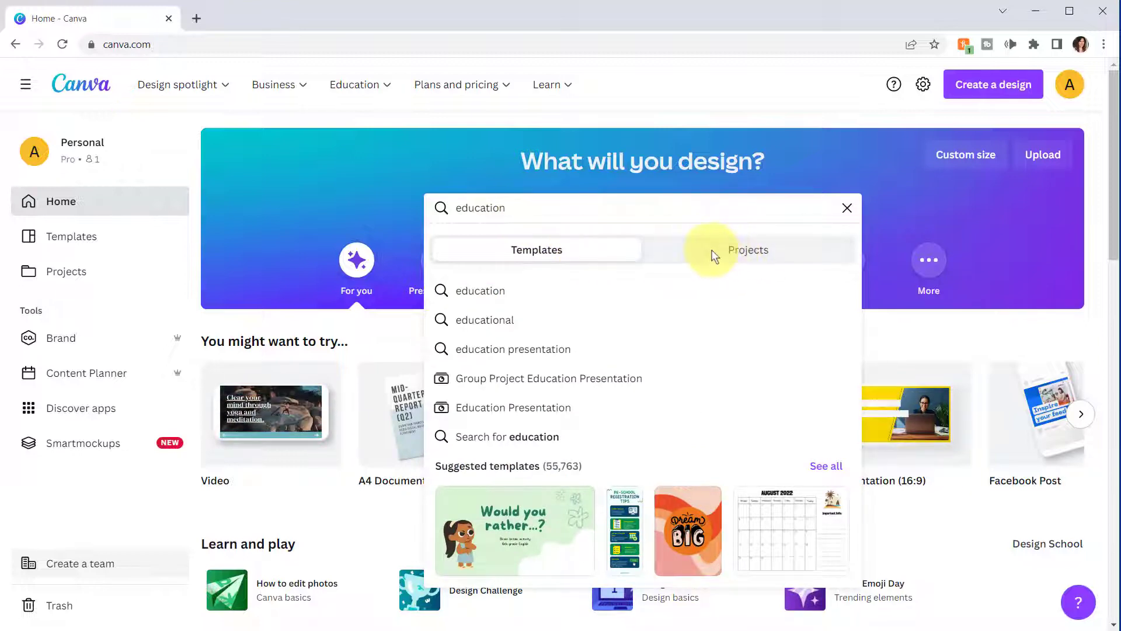
click(590, 251)
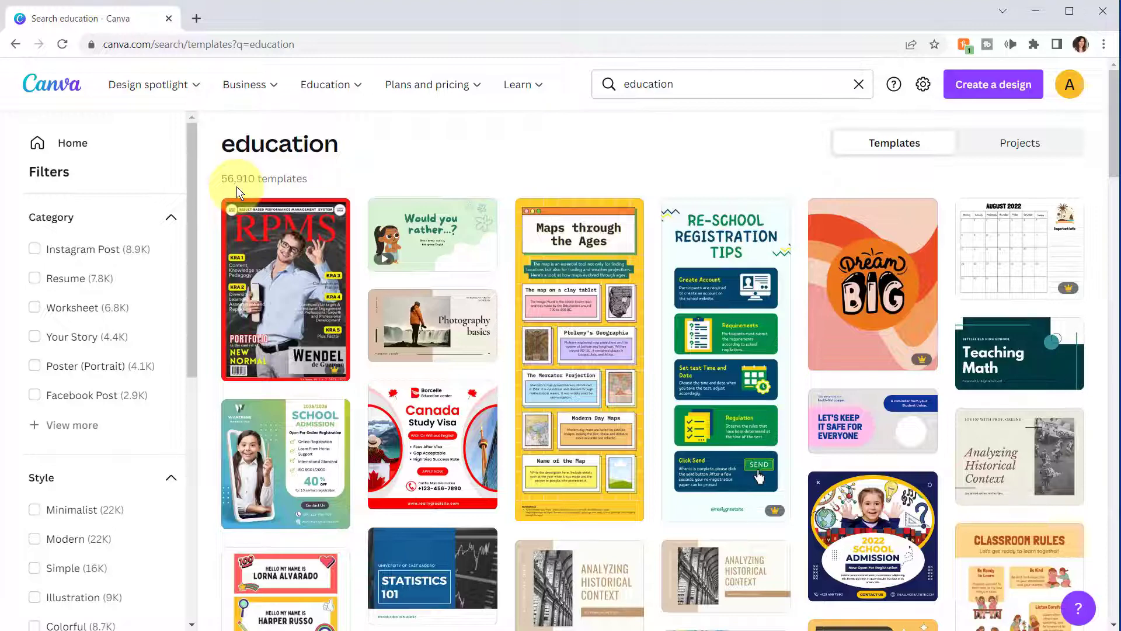
Step: Expand the list of categories and filter the education templates to Flyer (Portrait)
mouse_move(602, 226)
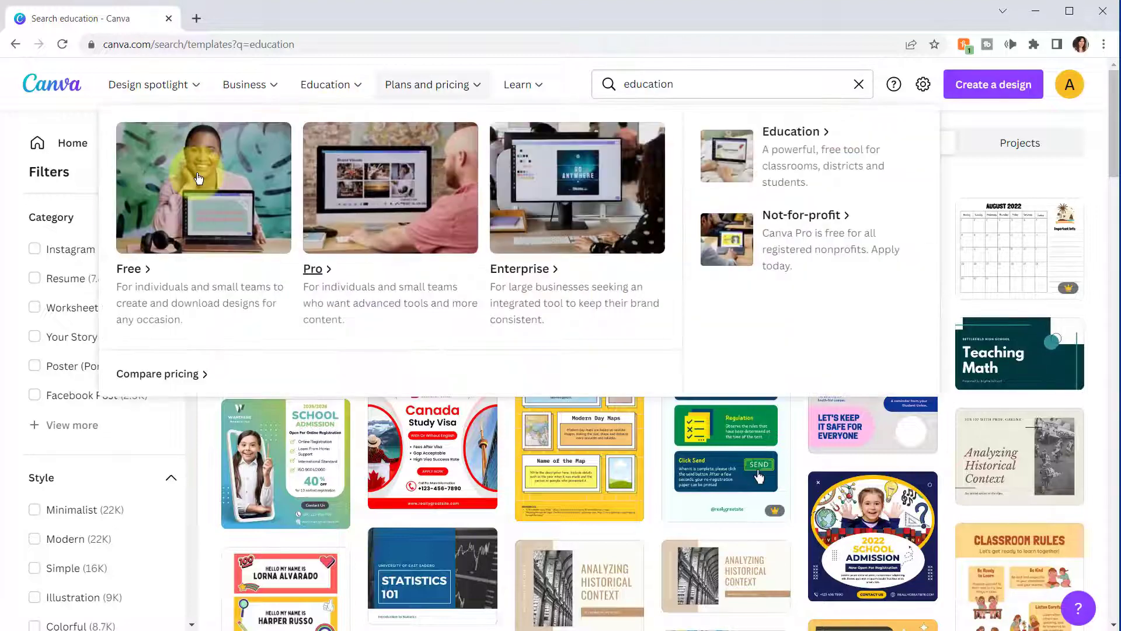
drag(193, 259, 290, 517)
drag(195, 392, 173, 103)
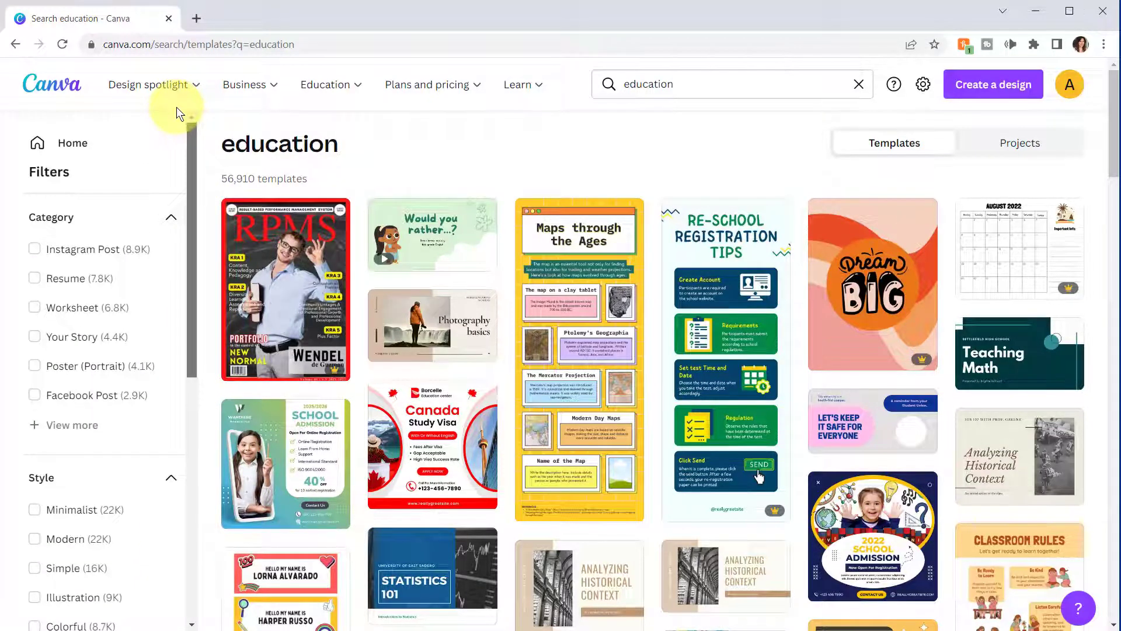
click(68, 425)
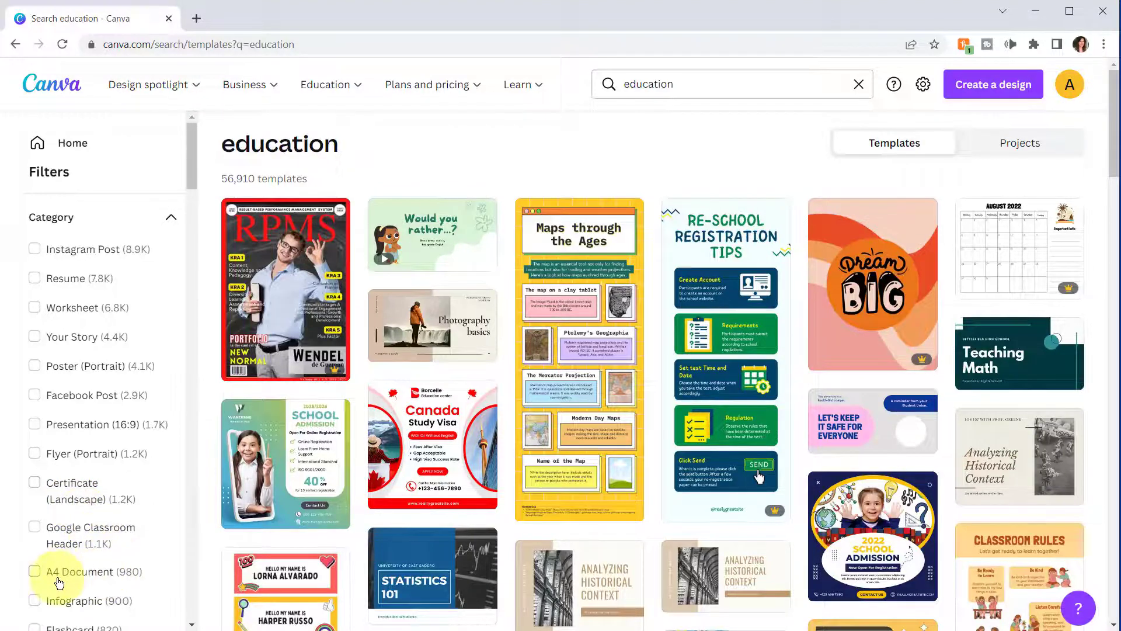
click(87, 455)
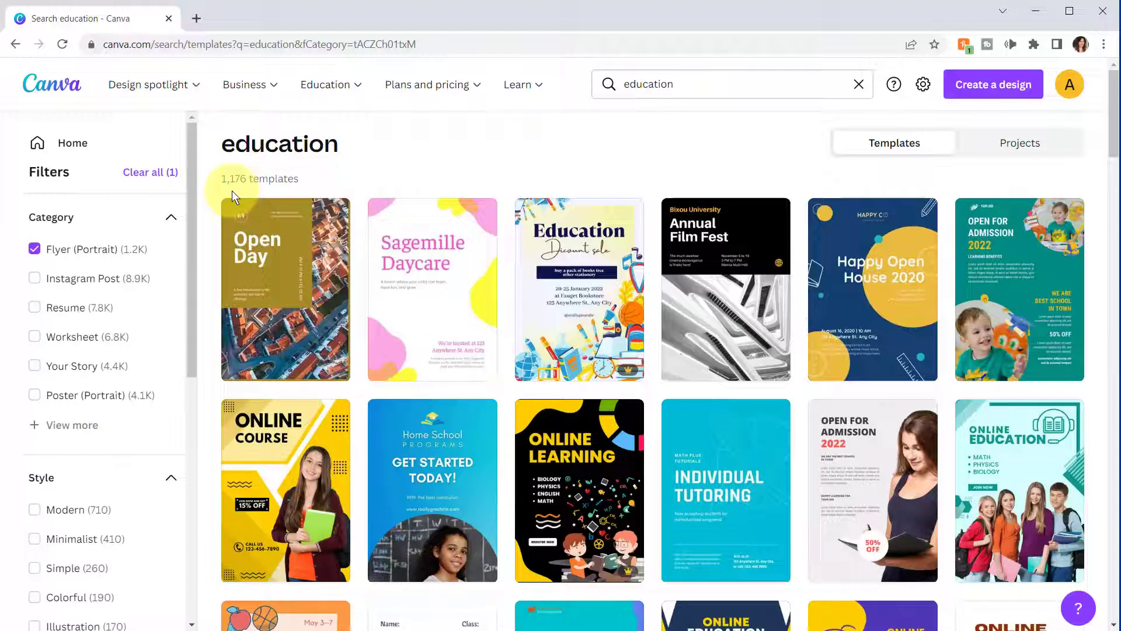
Step: Search the templates for "teacher flyer" and open the illustrated Back to School flyer with the lined-paper background
double_click(646, 84)
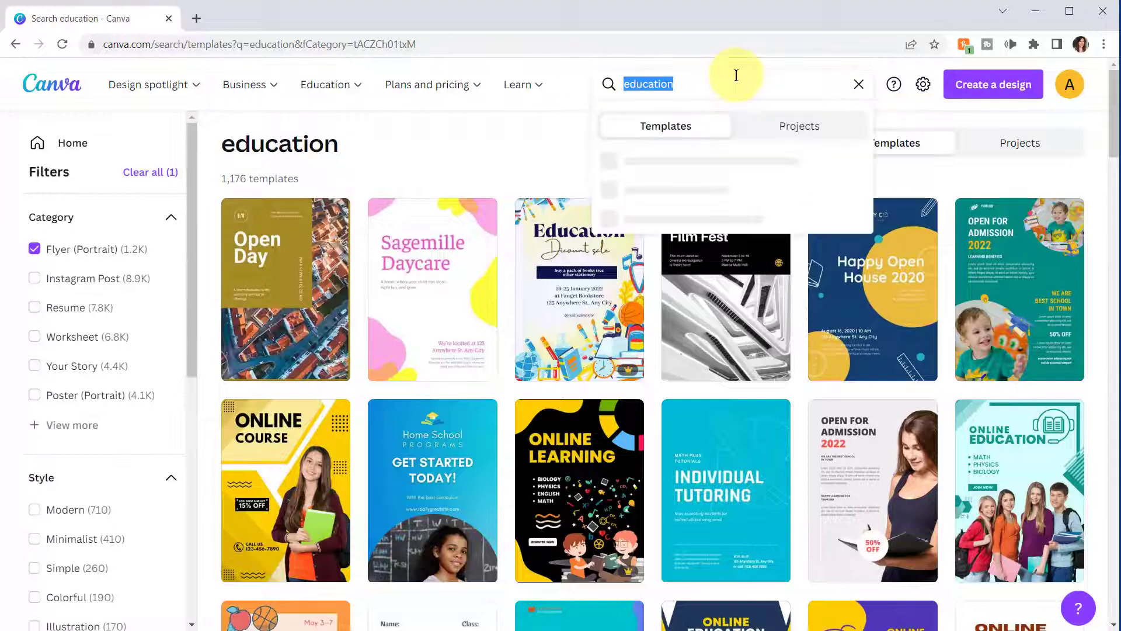
text(teach)
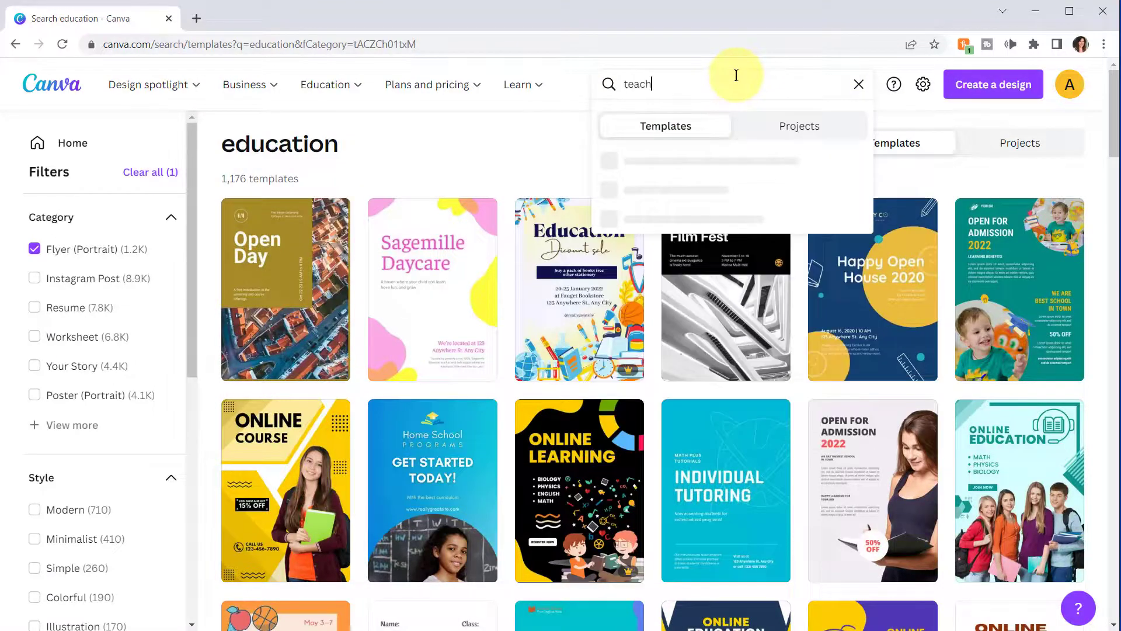
text(er flyer)
key(Return)
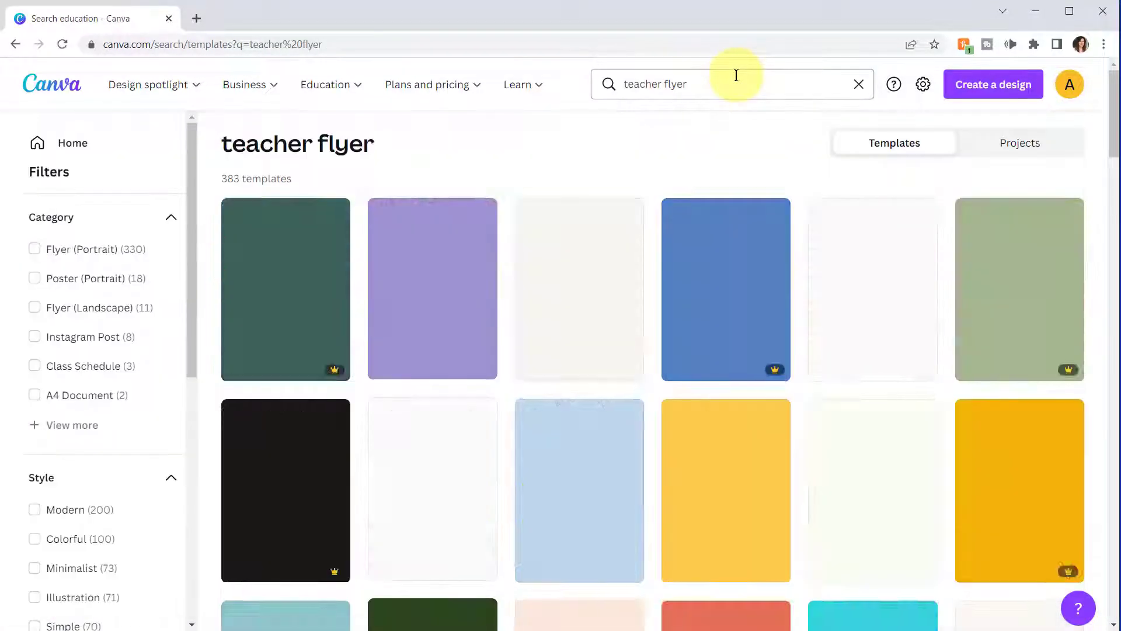
drag(1114, 93, 1077, 23)
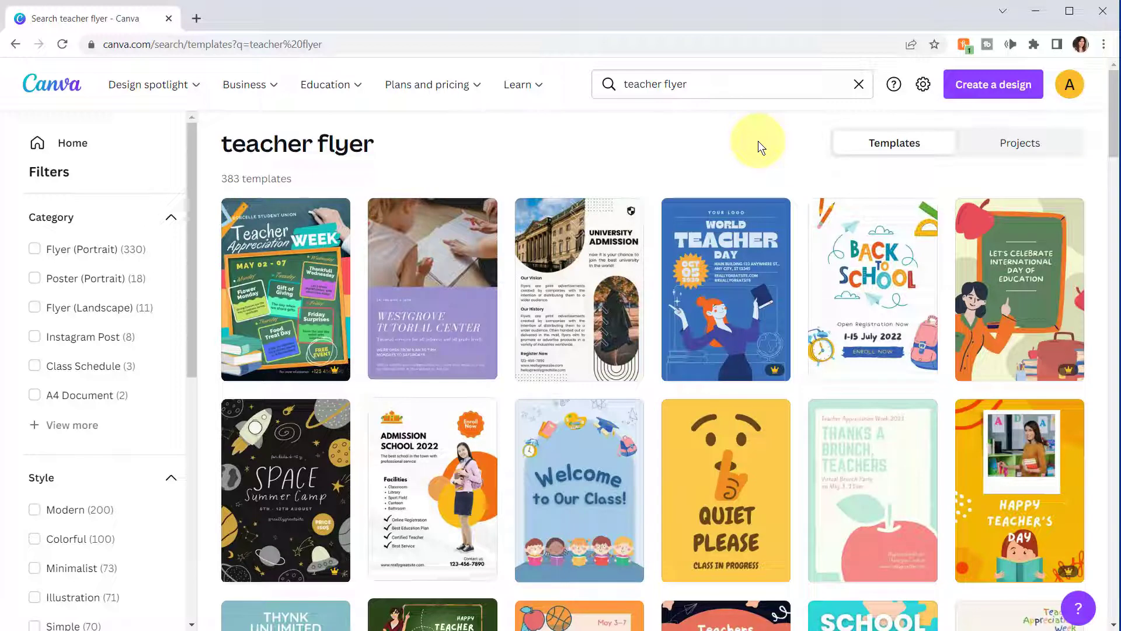
click(874, 281)
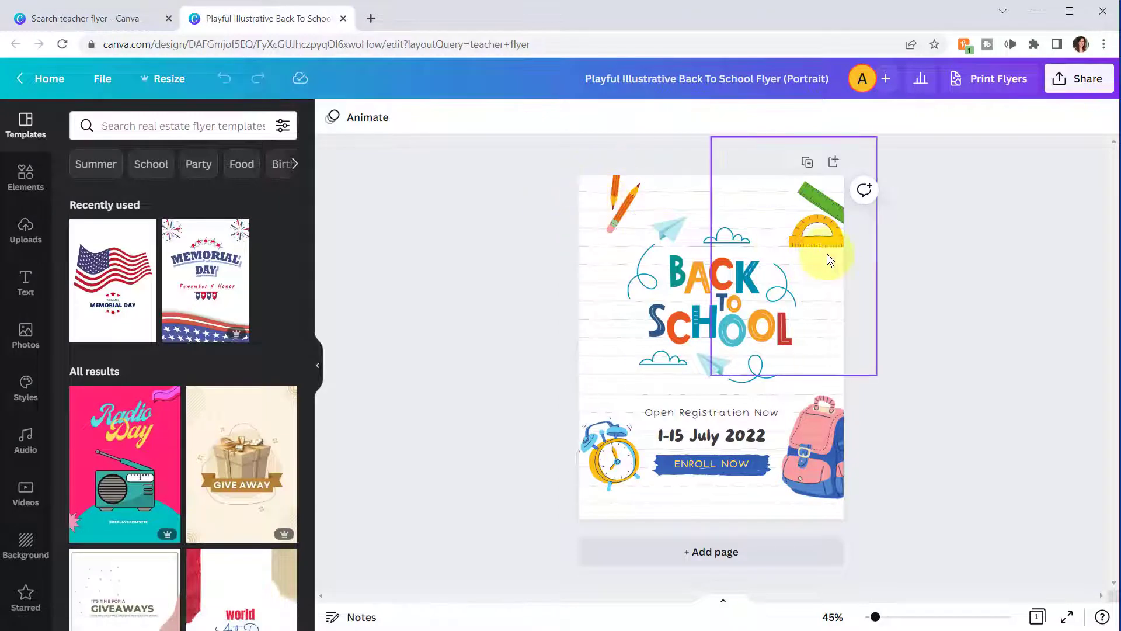
Step: Change the days in the flyer's registration date to 12-14, so it reads "12-14 July 2022"
click(715, 277)
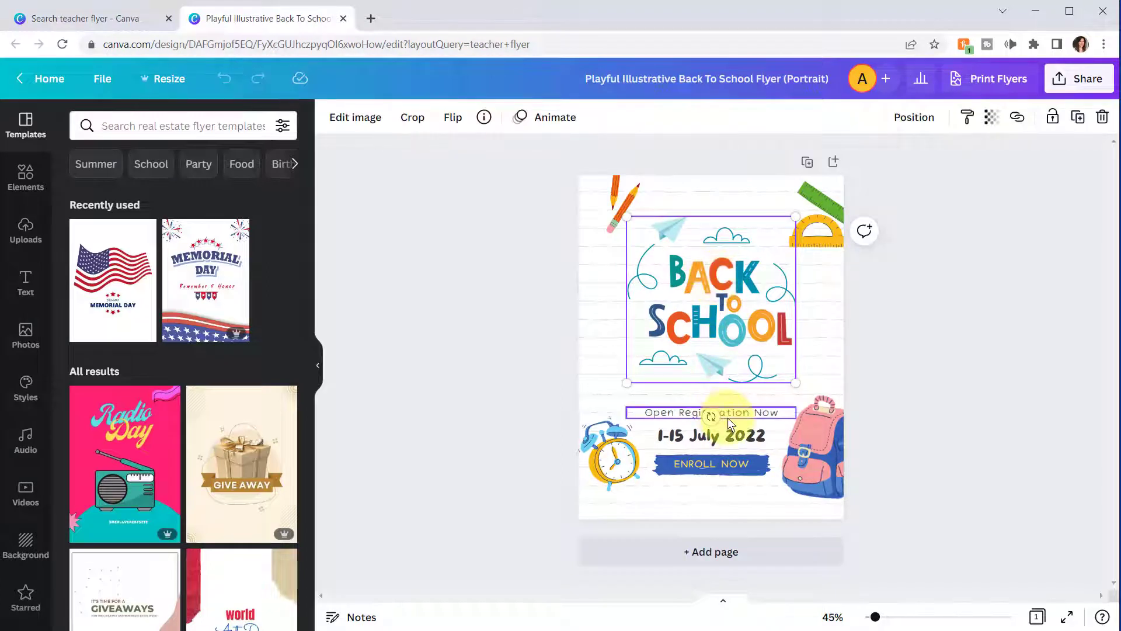
click(740, 439)
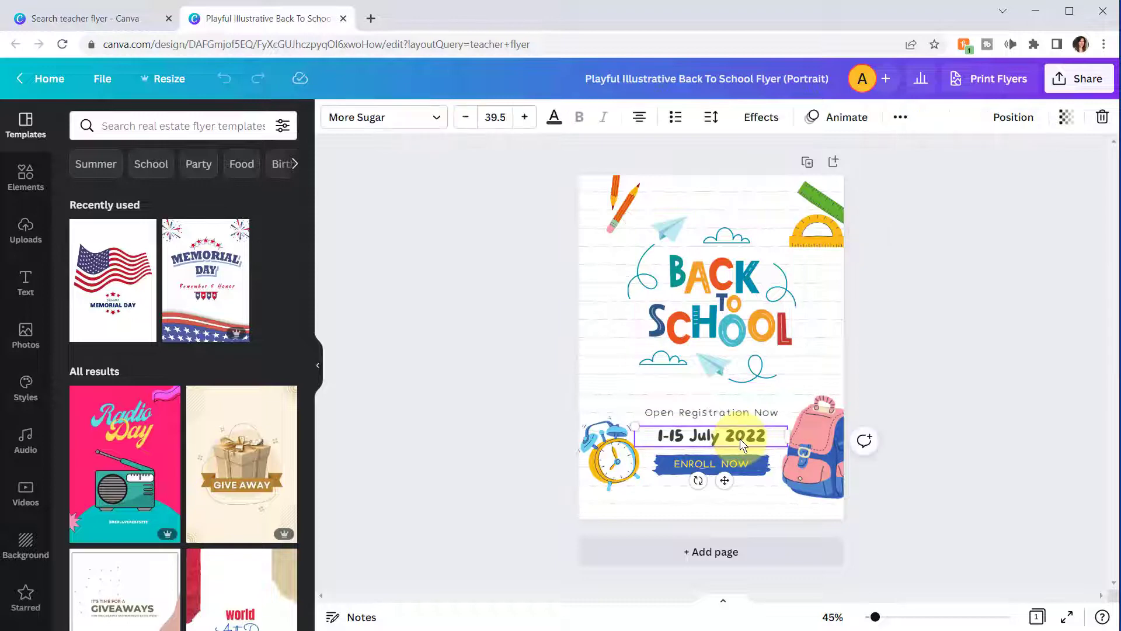
click(738, 438)
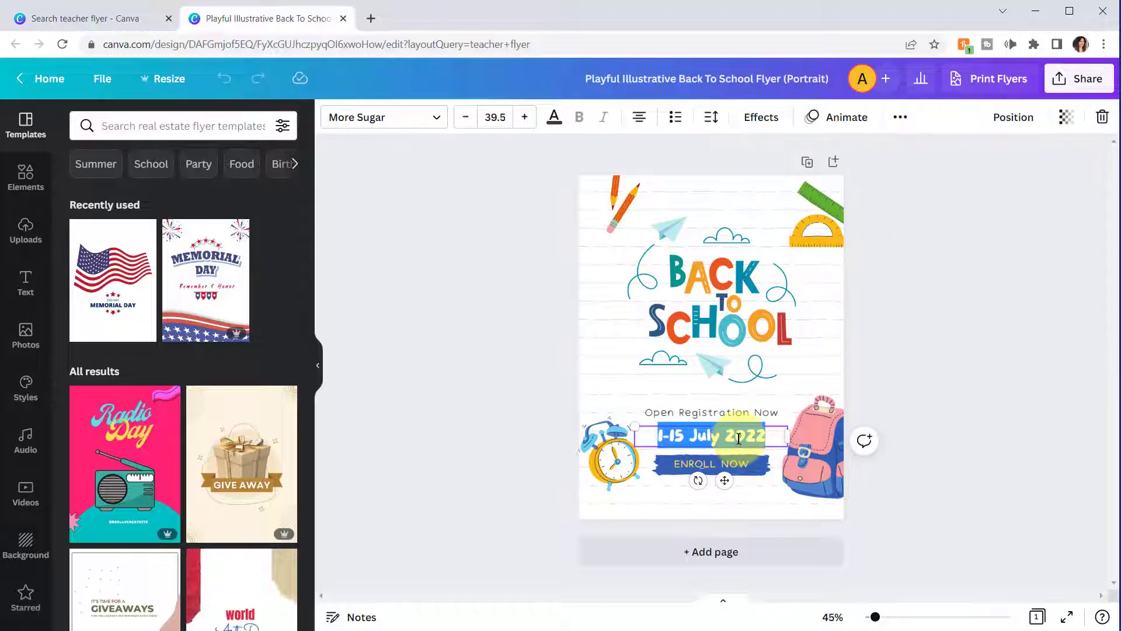
click(739, 438)
click(660, 432)
drag(659, 432, 699, 439)
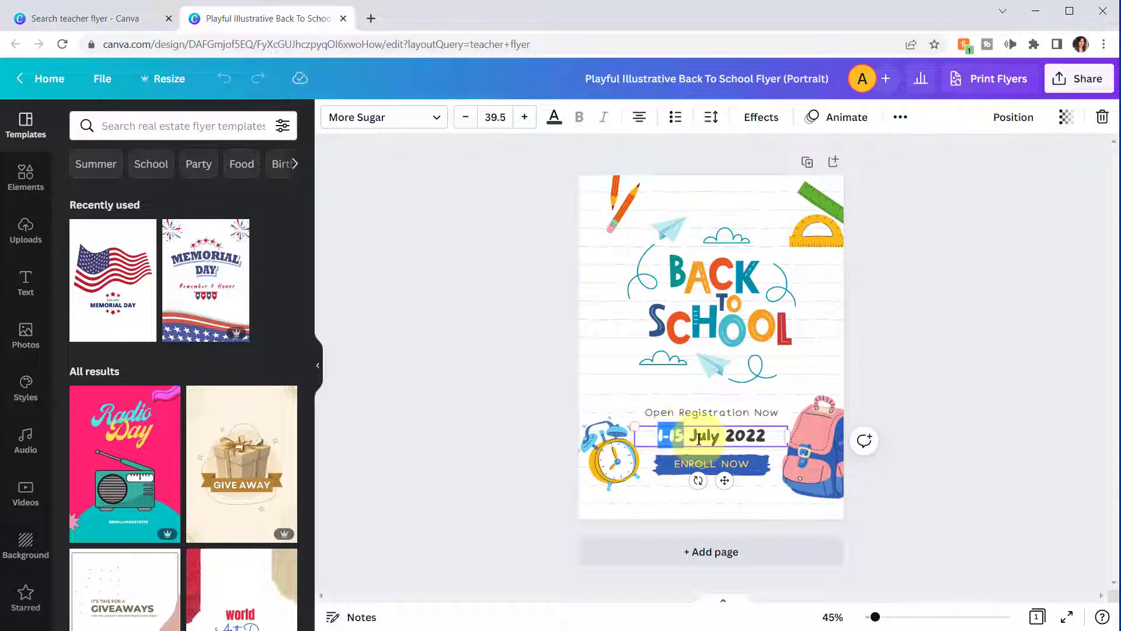
text(12-1)
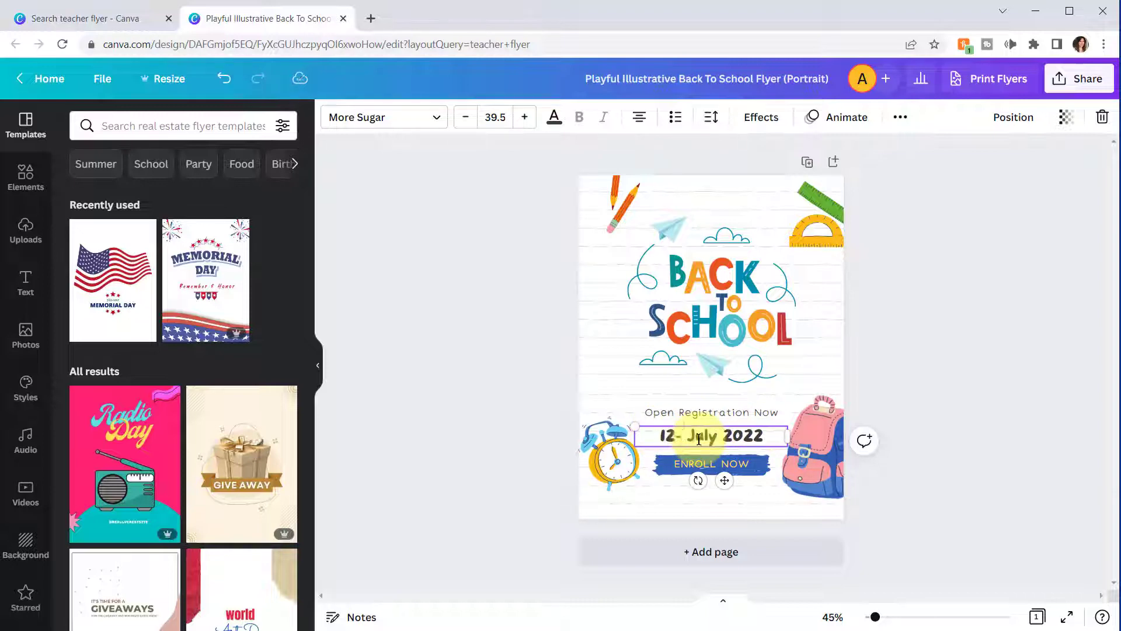
text(4)
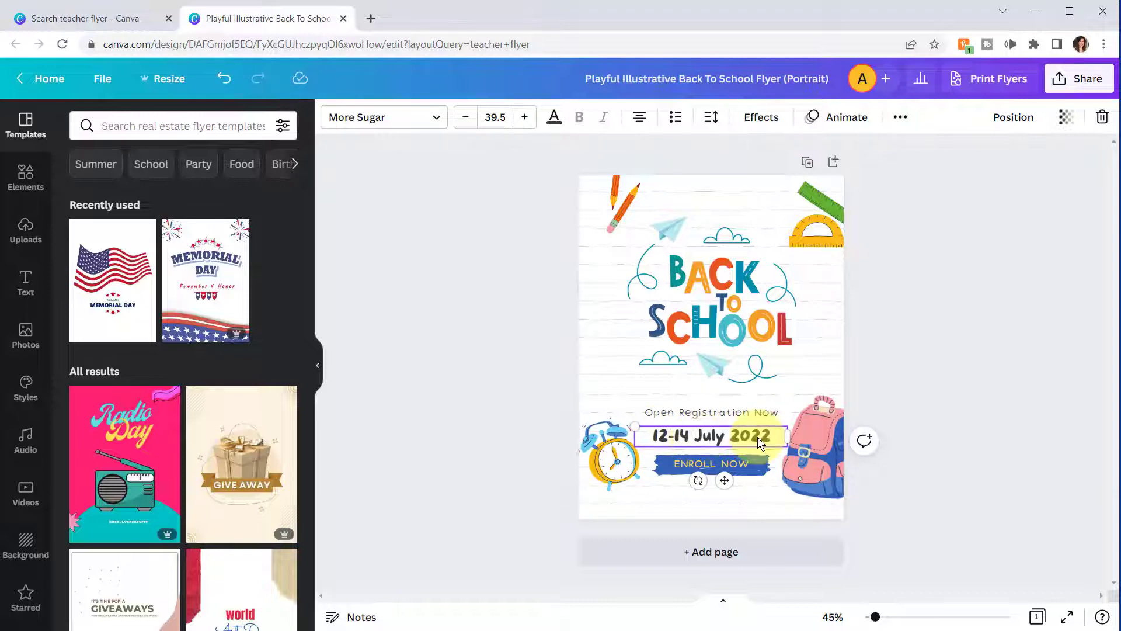
Step: Enlarge the pencils graphic in the flyer's upper-left corner slightly
click(618, 208)
mouse_move(612, 233)
mouse_down()
mouse_move(615, 283)
mouse_move(606, 244)
mouse_up()
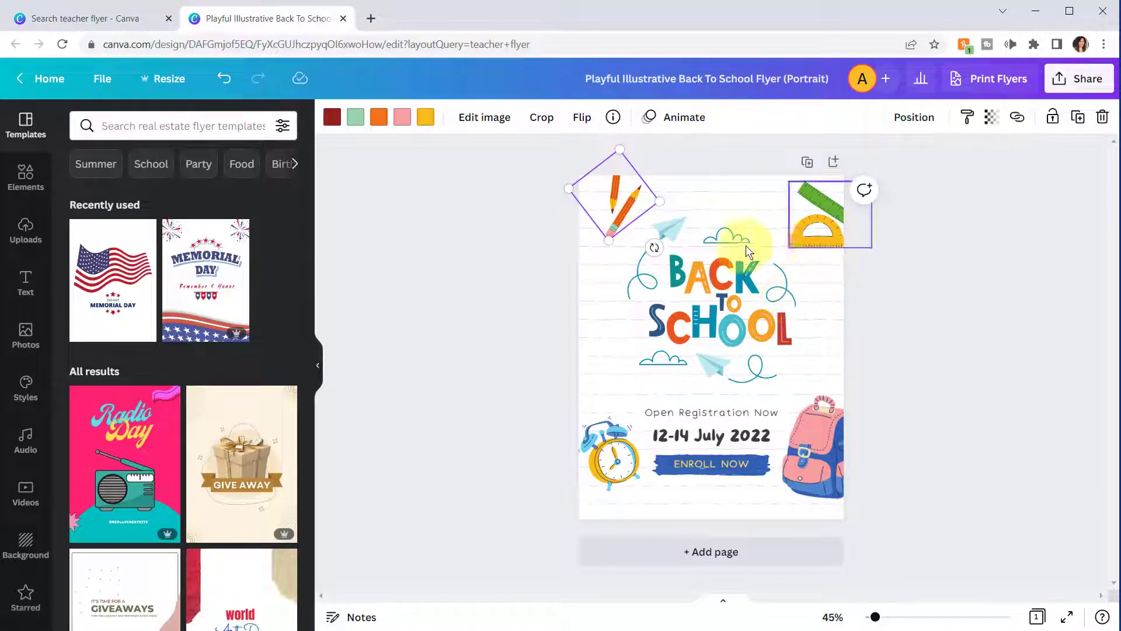
Step: Delete the ruler and protractor graphic from the flyer and shift the Back to School artwork slightly down
click(831, 218)
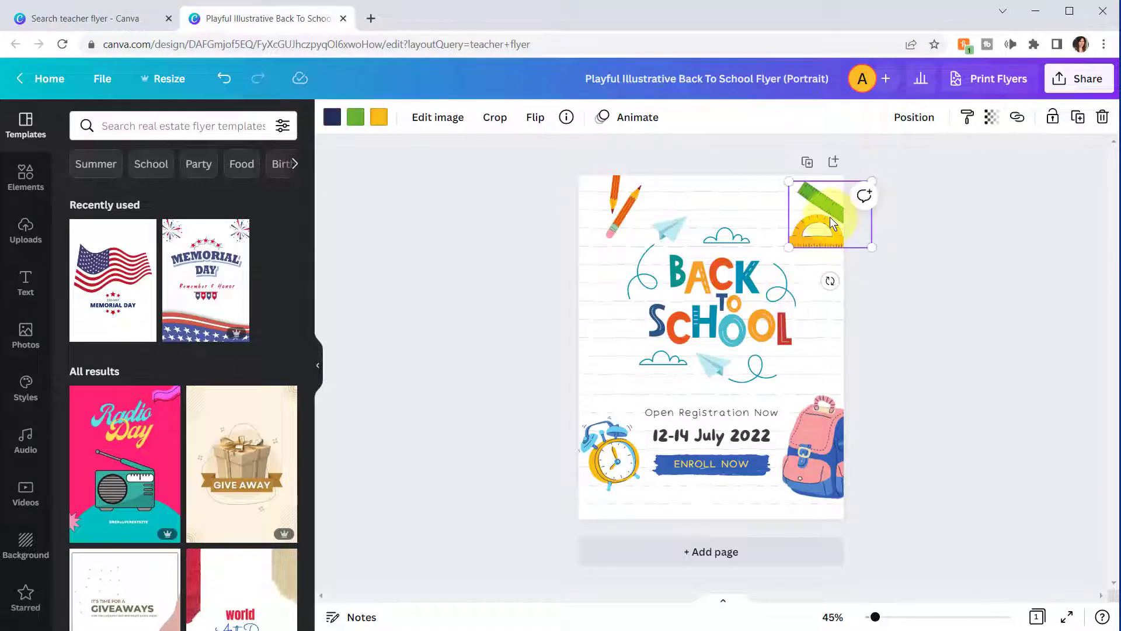
key(Delete)
mouse_move(719, 276)
mouse_down()
mouse_move(778, 332)
mouse_move(693, 276)
mouse_move(723, 289)
mouse_up()
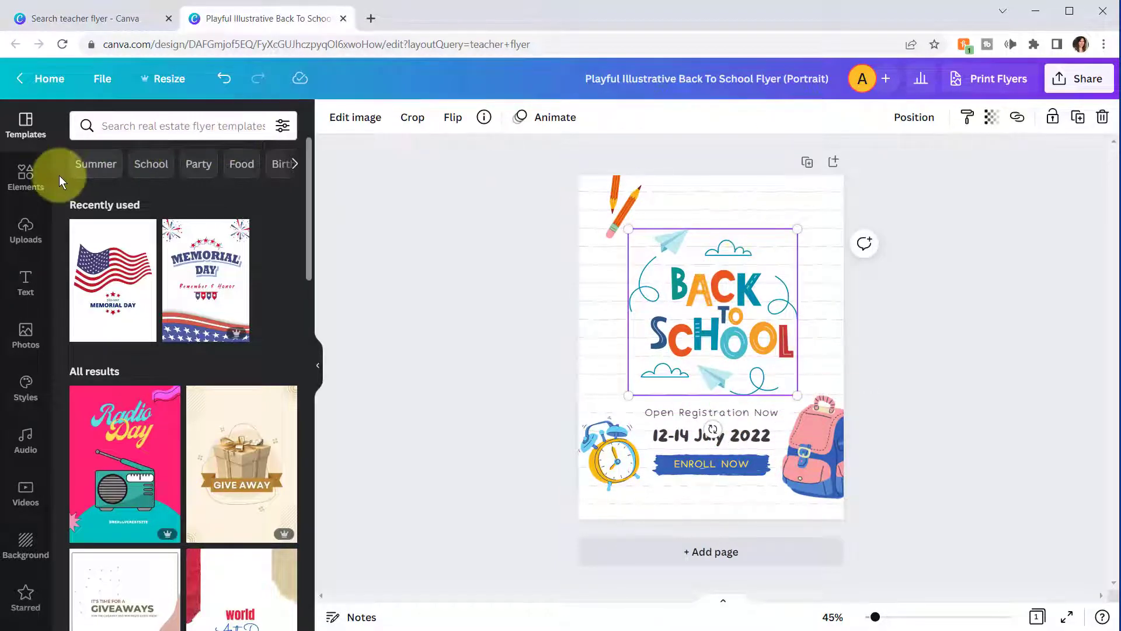
Step: Find "school" elements, add the red-roofed school building, and place it scaled down in the flyer's upper-right corner
click(25, 179)
click(118, 127)
text(school)
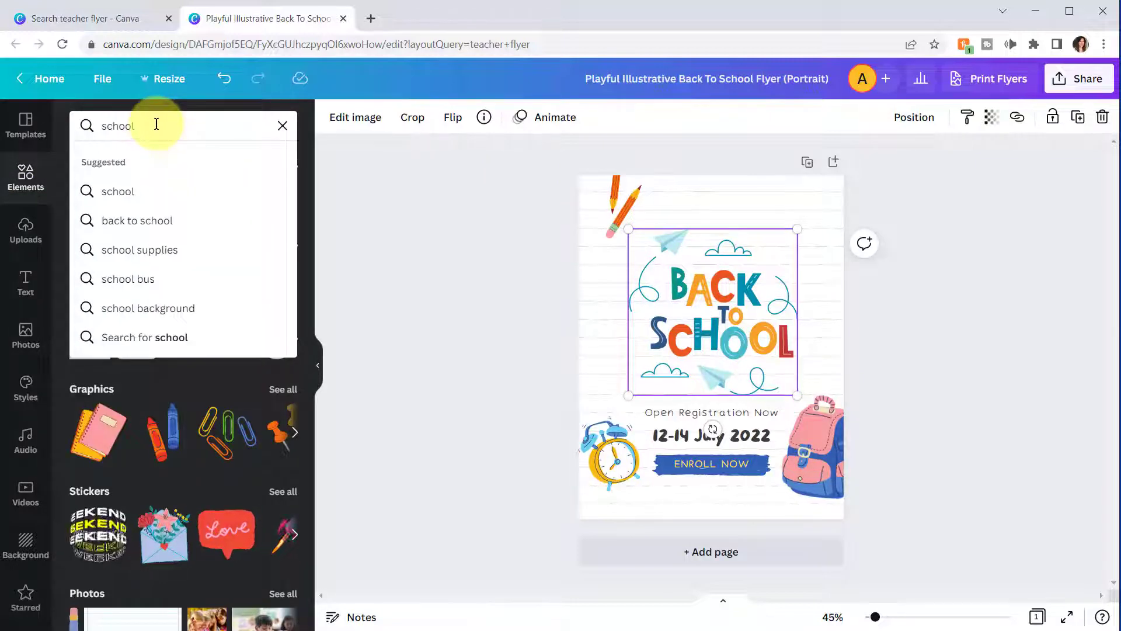
key(Return)
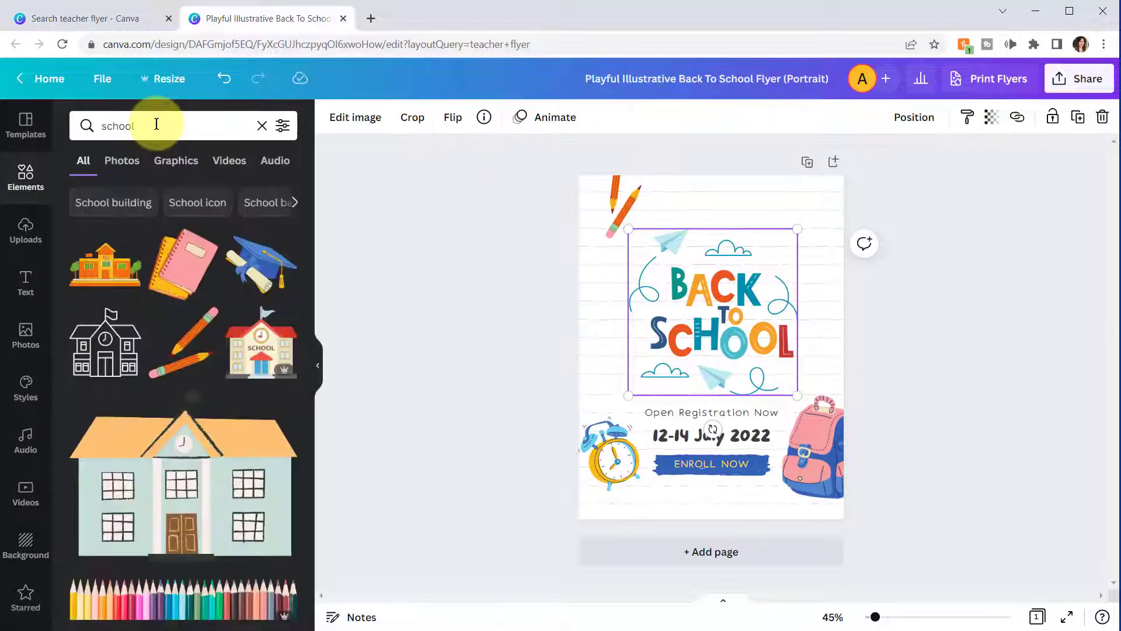
click(245, 341)
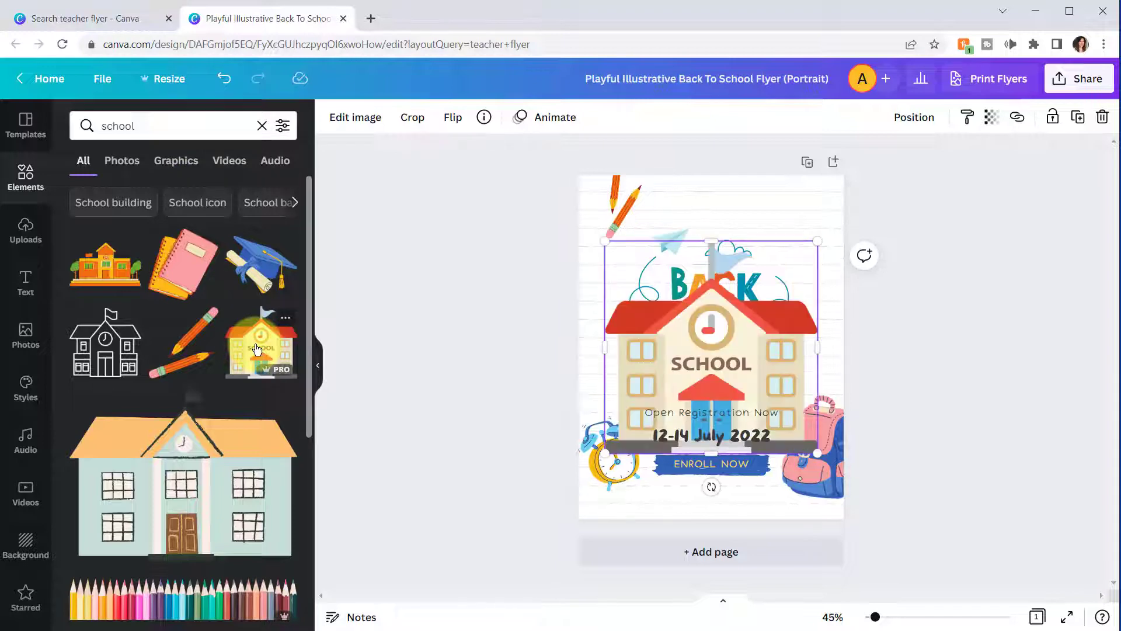
drag(651, 288, 806, 204)
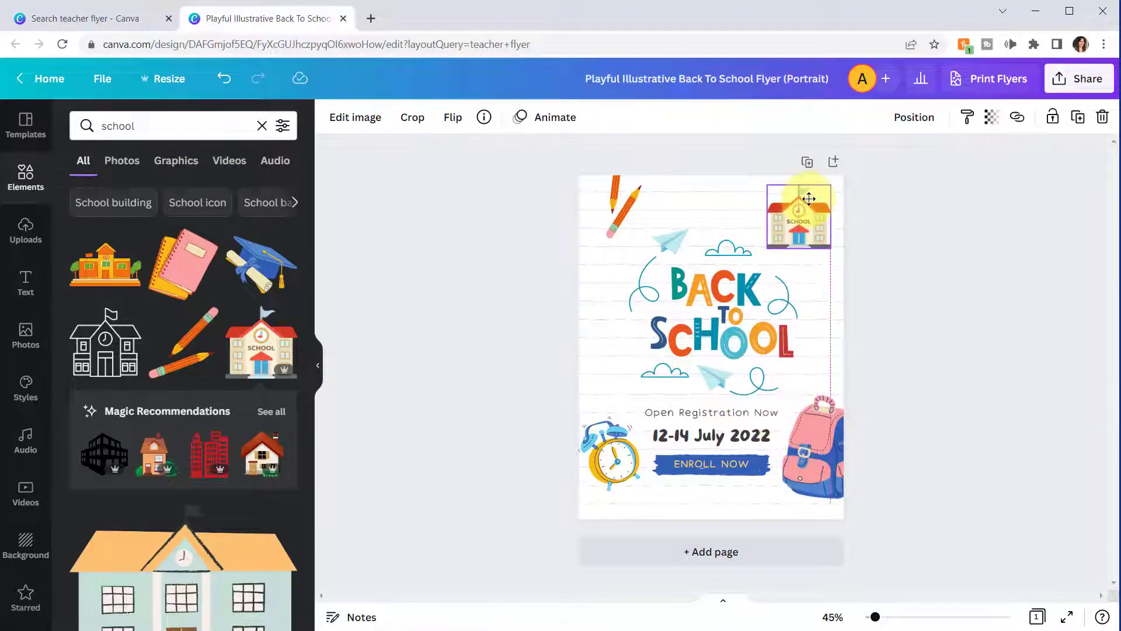
click(940, 198)
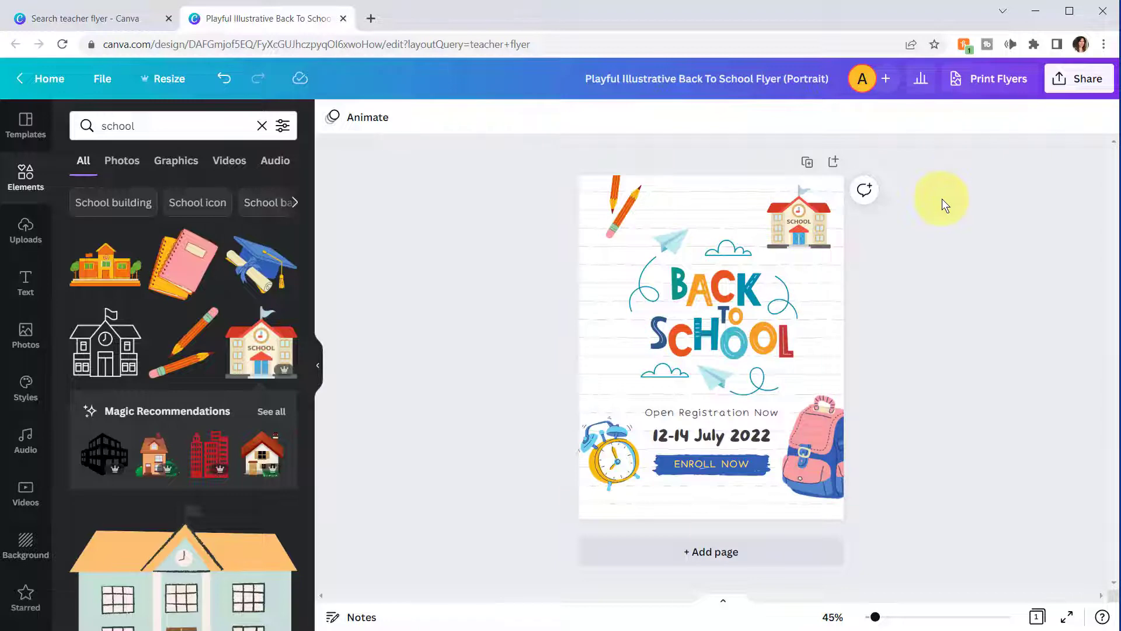
Step: Open the flyer's download settings and show the available file types
click(1060, 82)
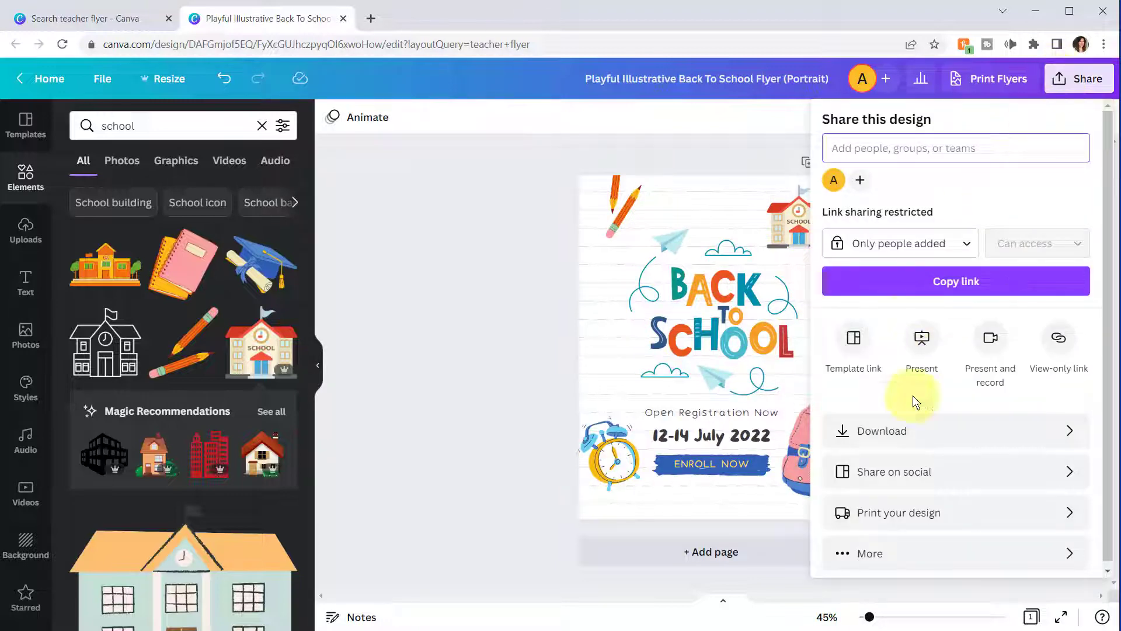
click(938, 441)
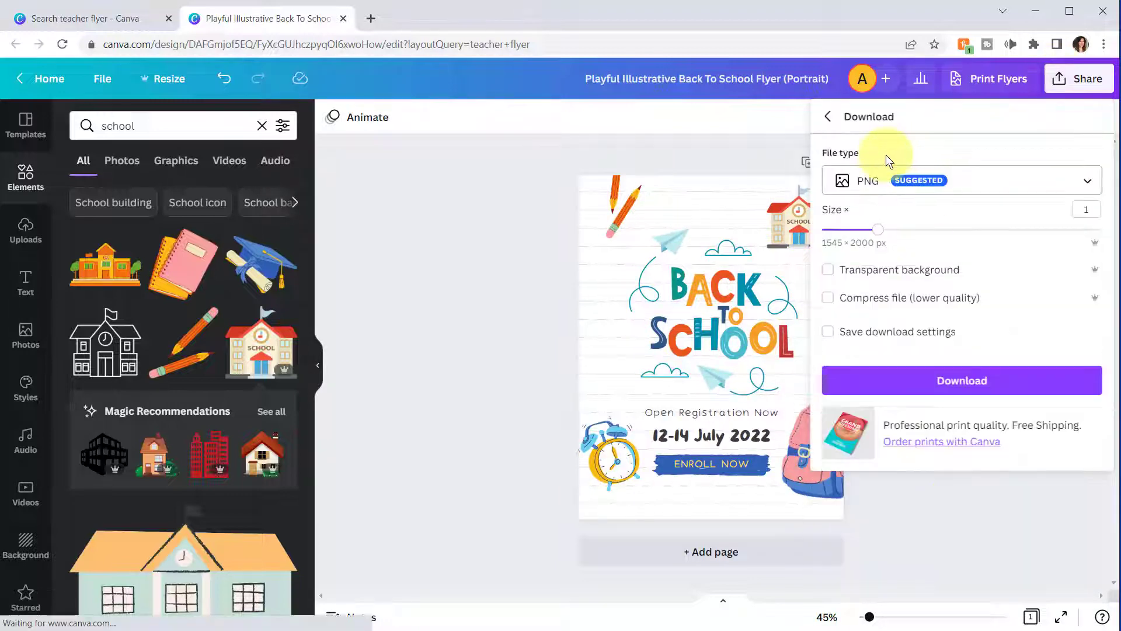
click(1073, 187)
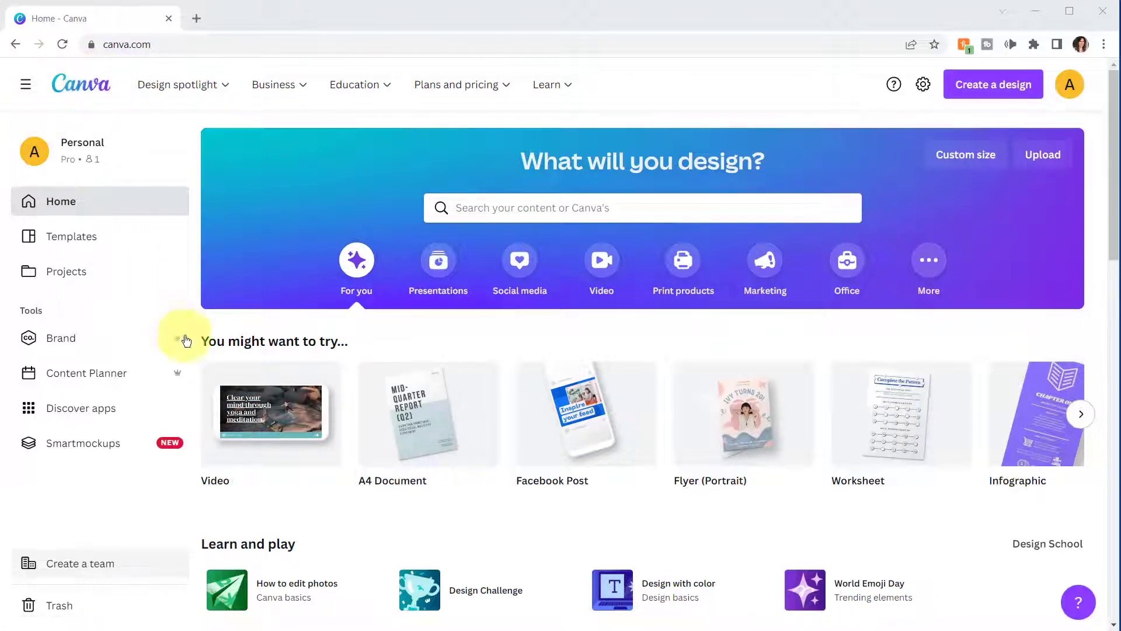
Step: Browse the presentation categories on the home page and show all Presentations (16:9) templates
click(438, 267)
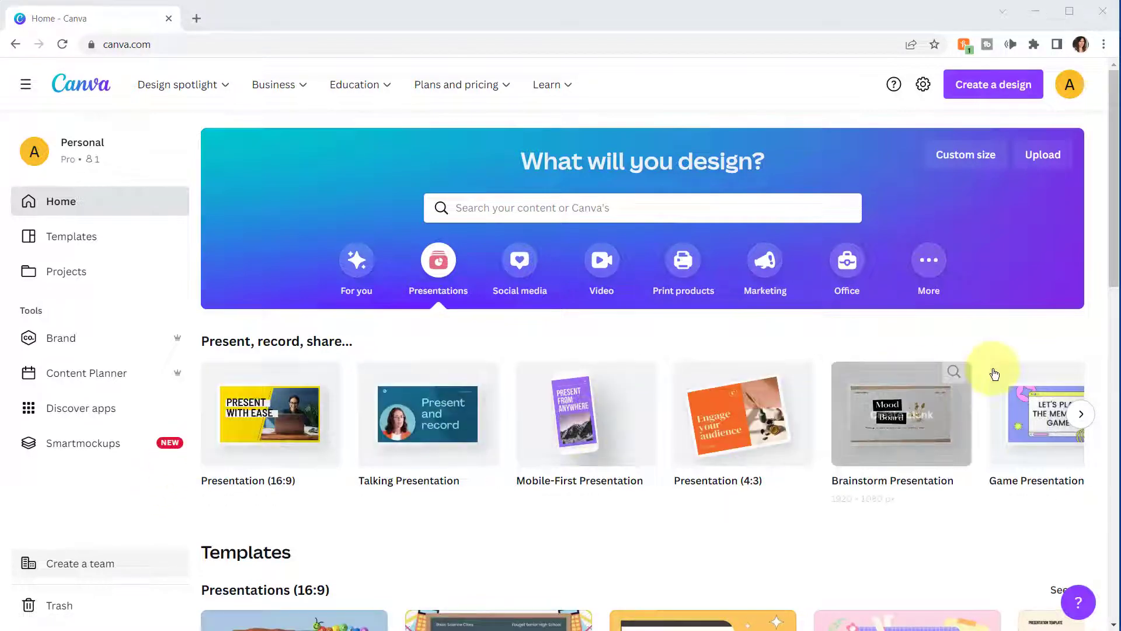
drag(1116, 158, 1114, 302)
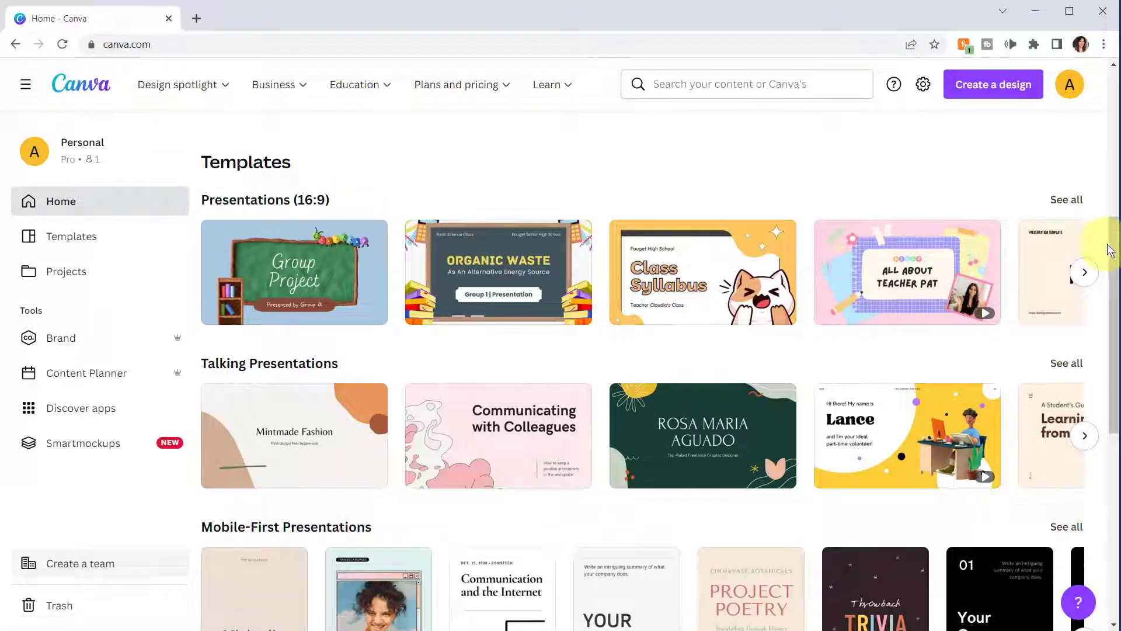
click(1061, 202)
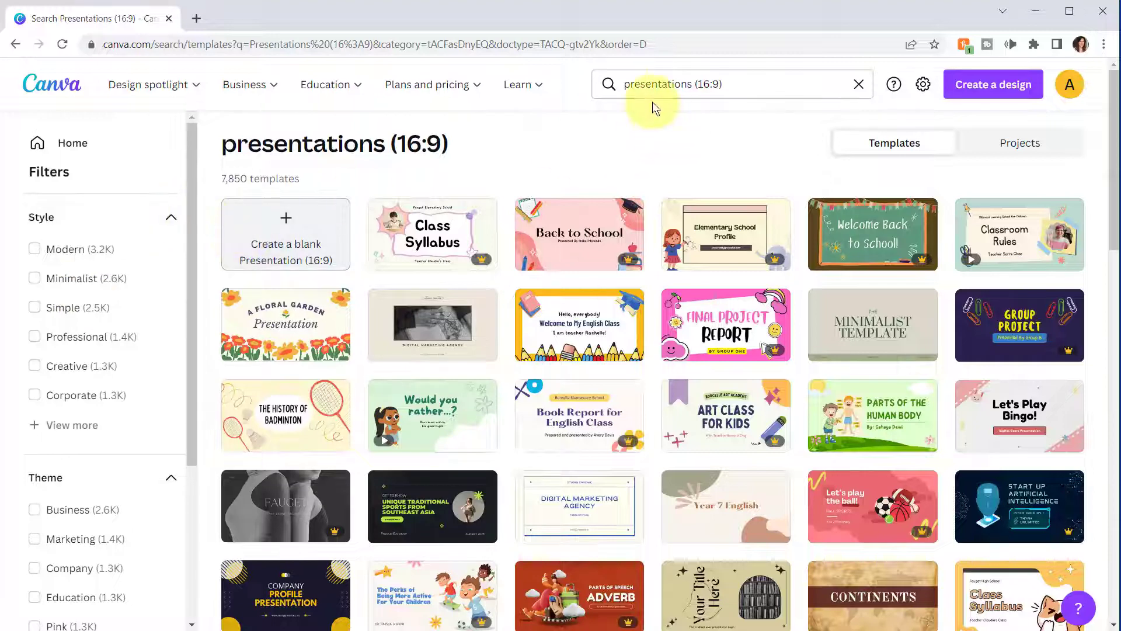
Step: Filter the Presentations (16:9) templates by the Education theme
click(747, 86)
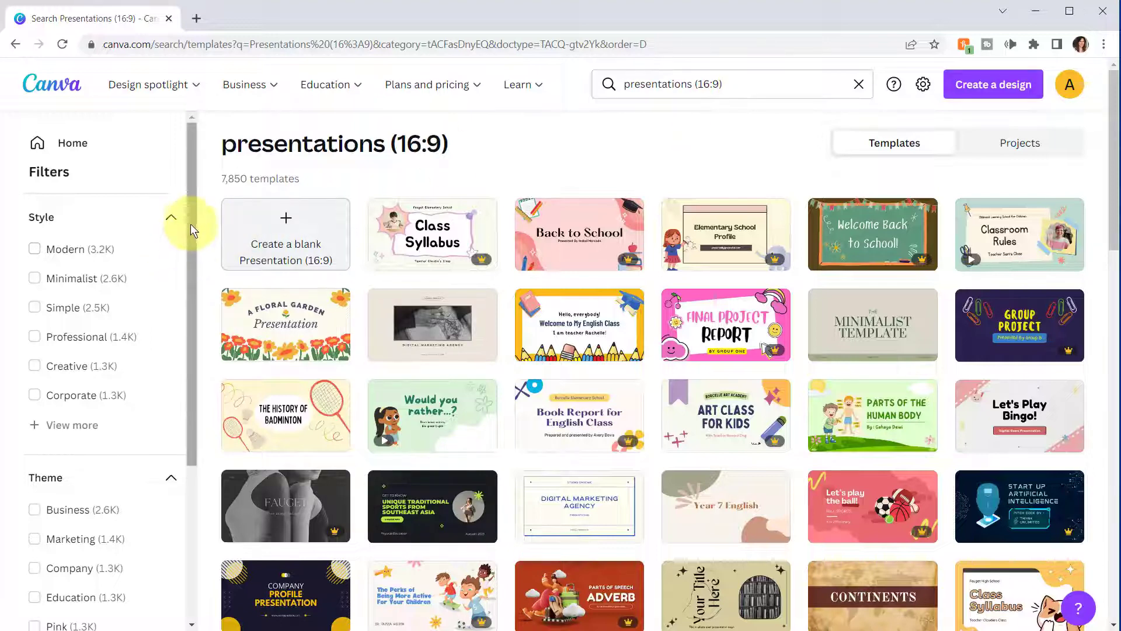
scroll(195, 233, down, 3)
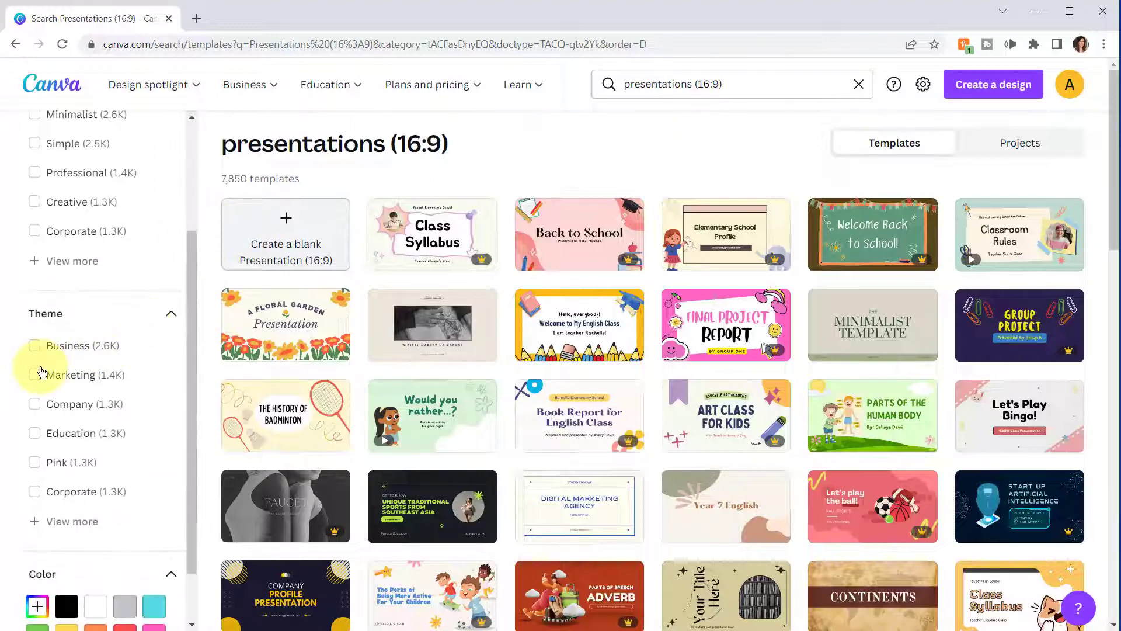
click(34, 433)
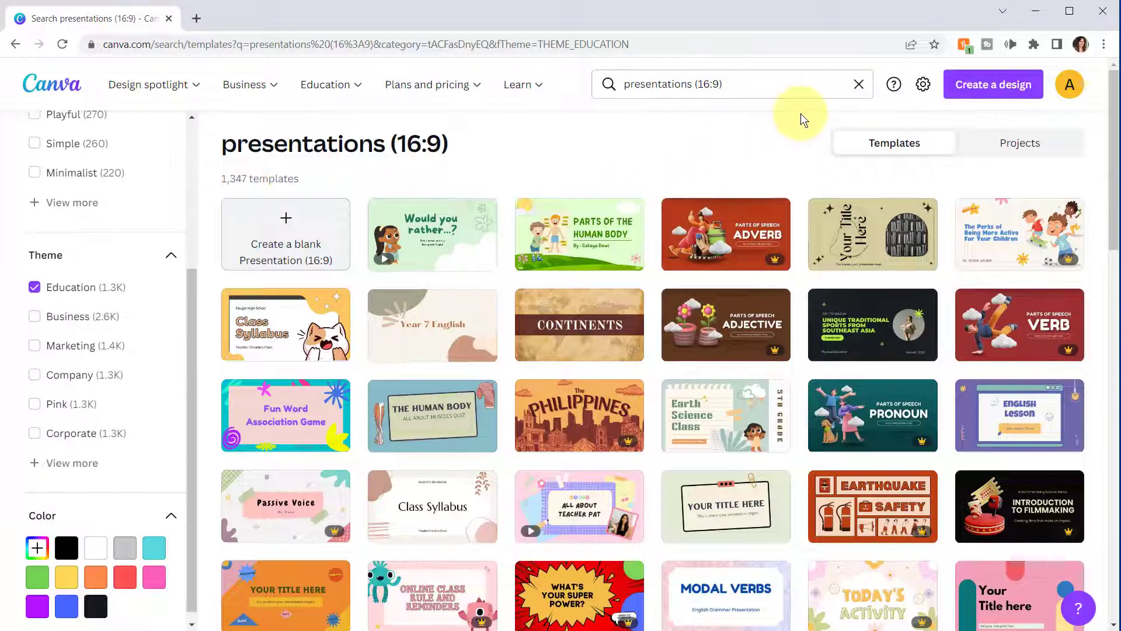
Step: Add "math" to the template search and run it as "presentations (16:9) math"
click(797, 83)
text(mat)
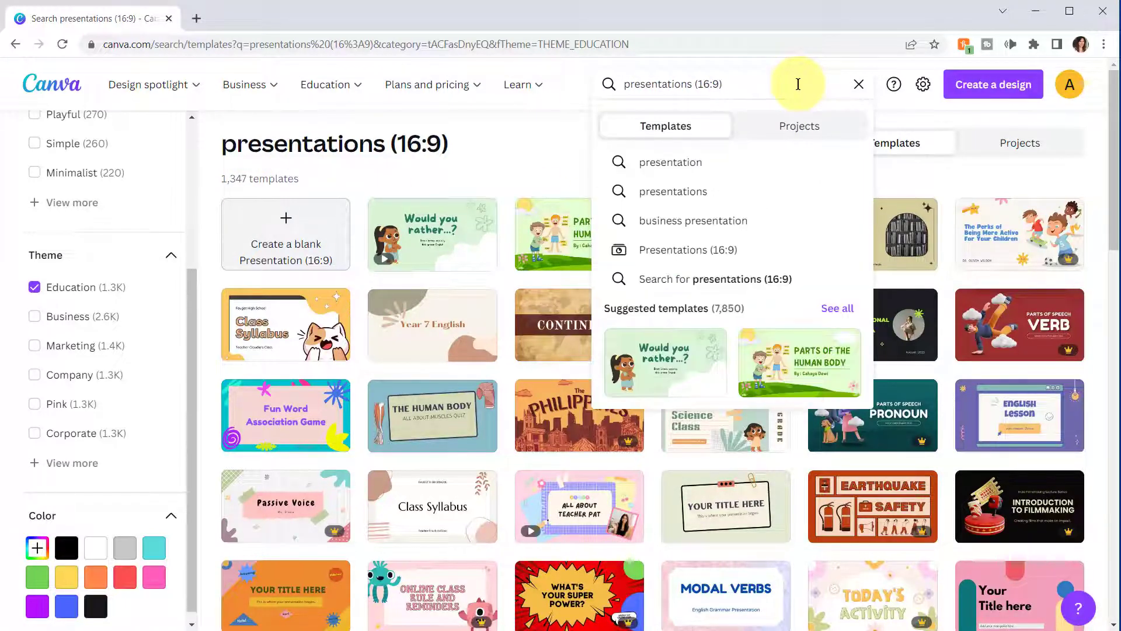
text(h)
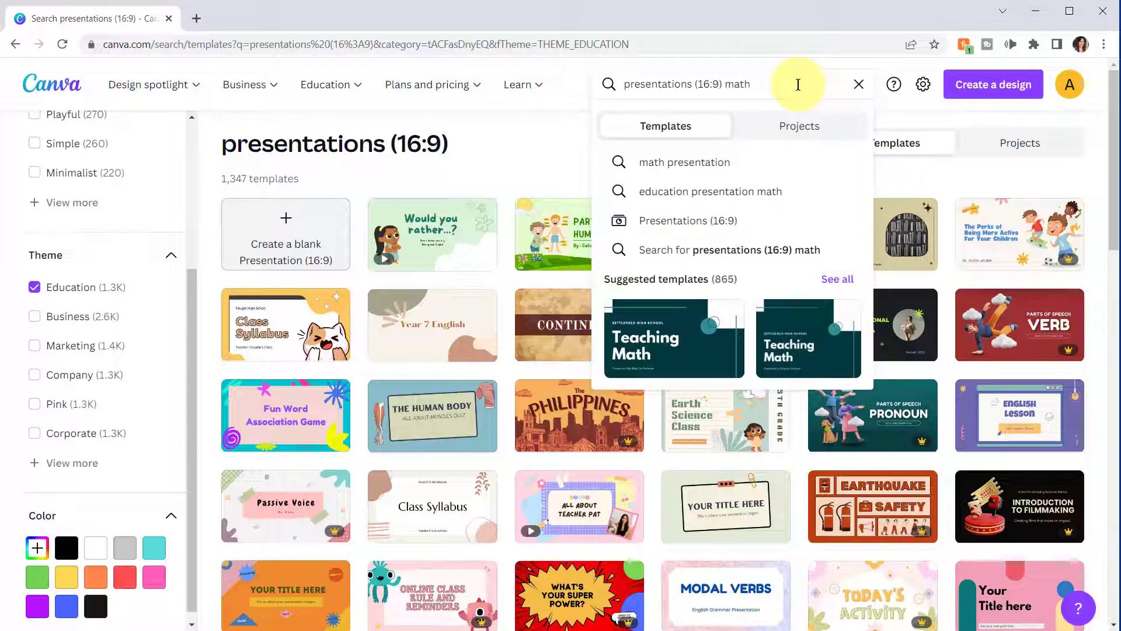
key(Return)
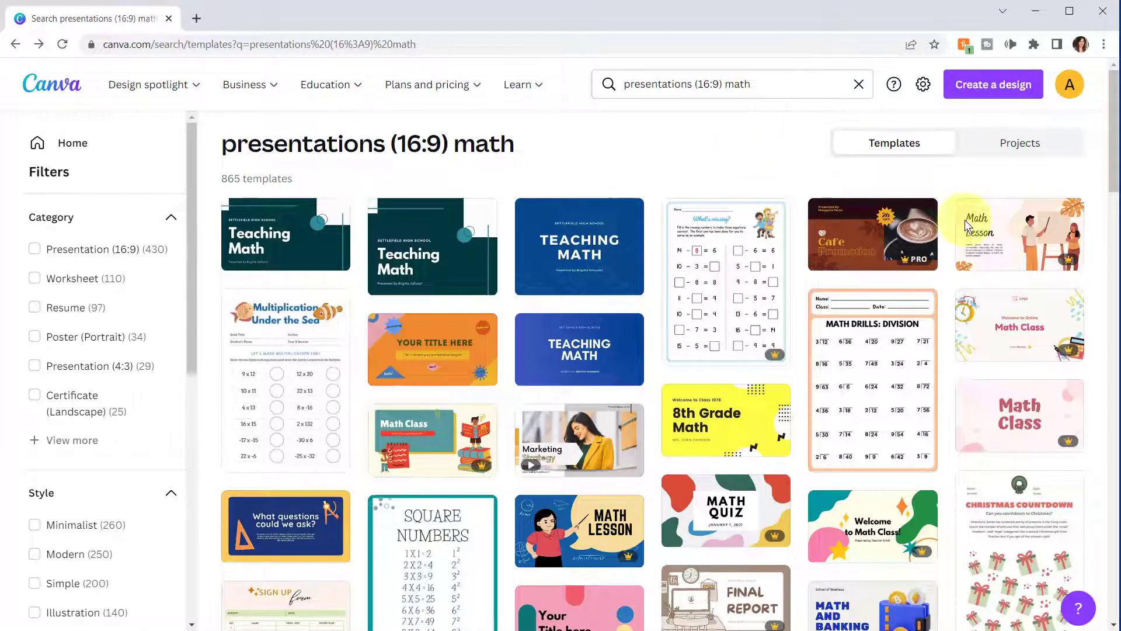
mouse_move(1114, 116)
mouse_down()
mouse_move(1115, 218)
mouse_move(1112, 111)
mouse_up()
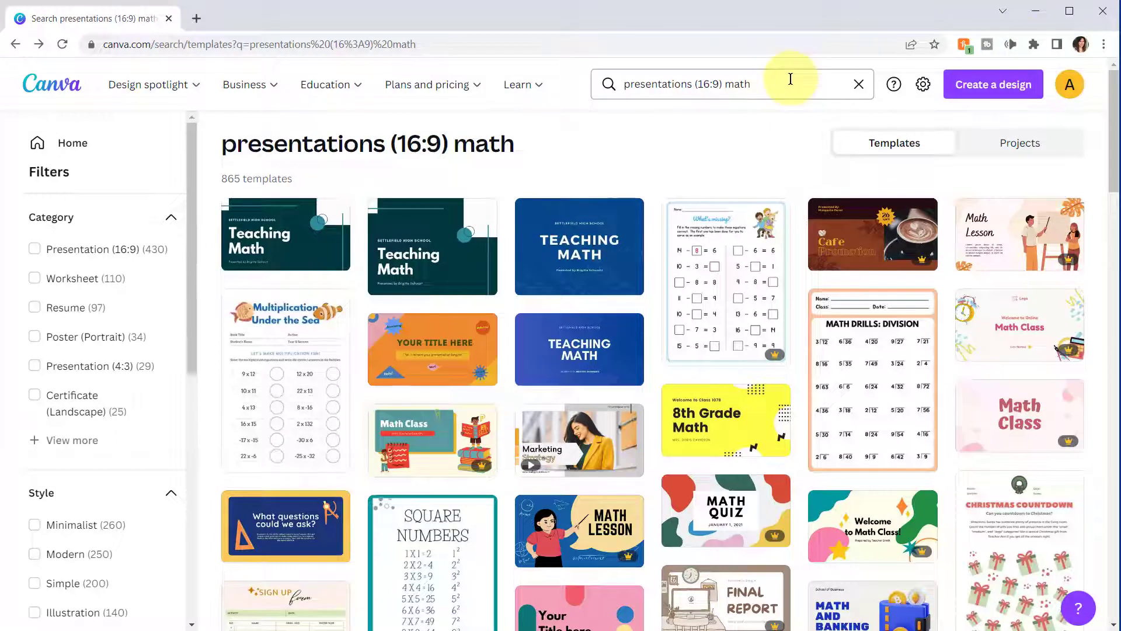
Step: Star the Math Lesson template with the teacher and easel, and open it for editing
mouse_move(1000, 237)
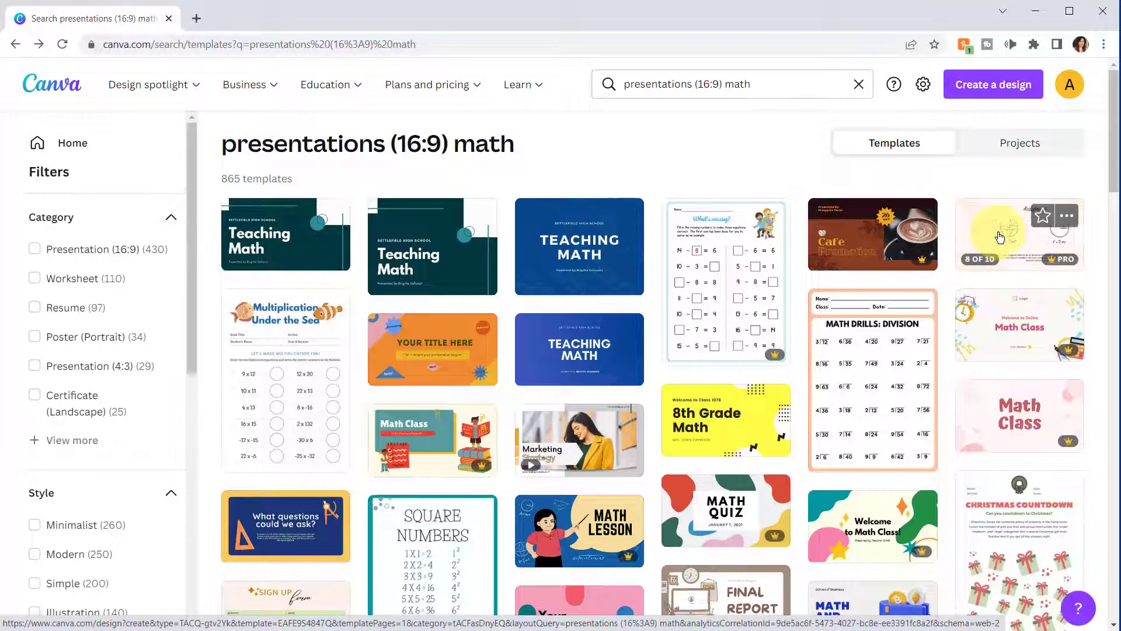
click(1043, 217)
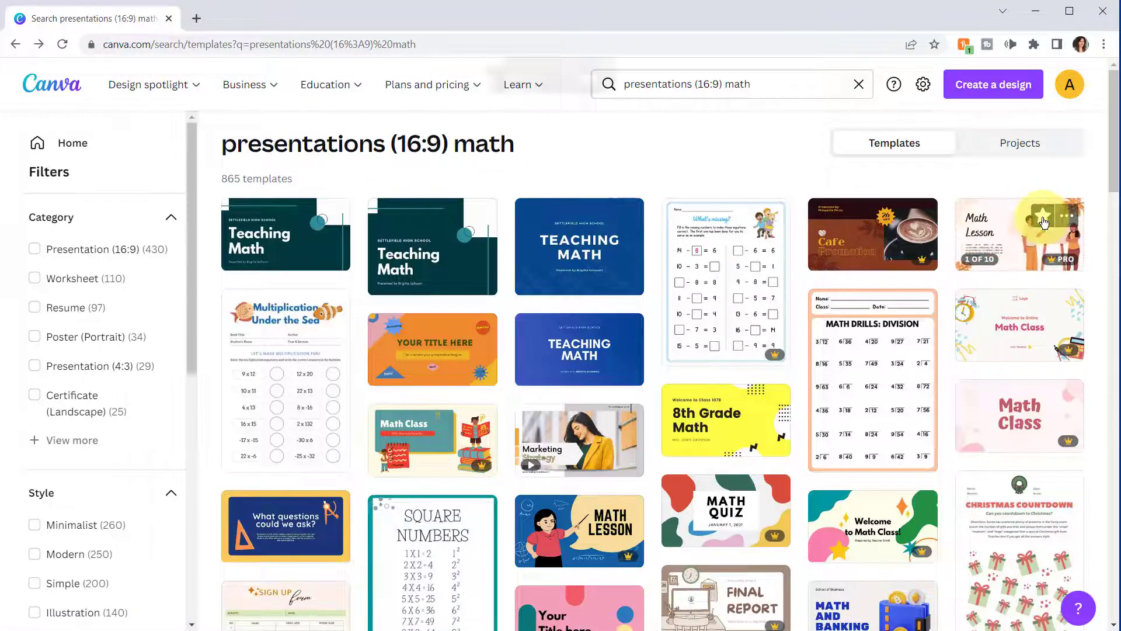
click(995, 226)
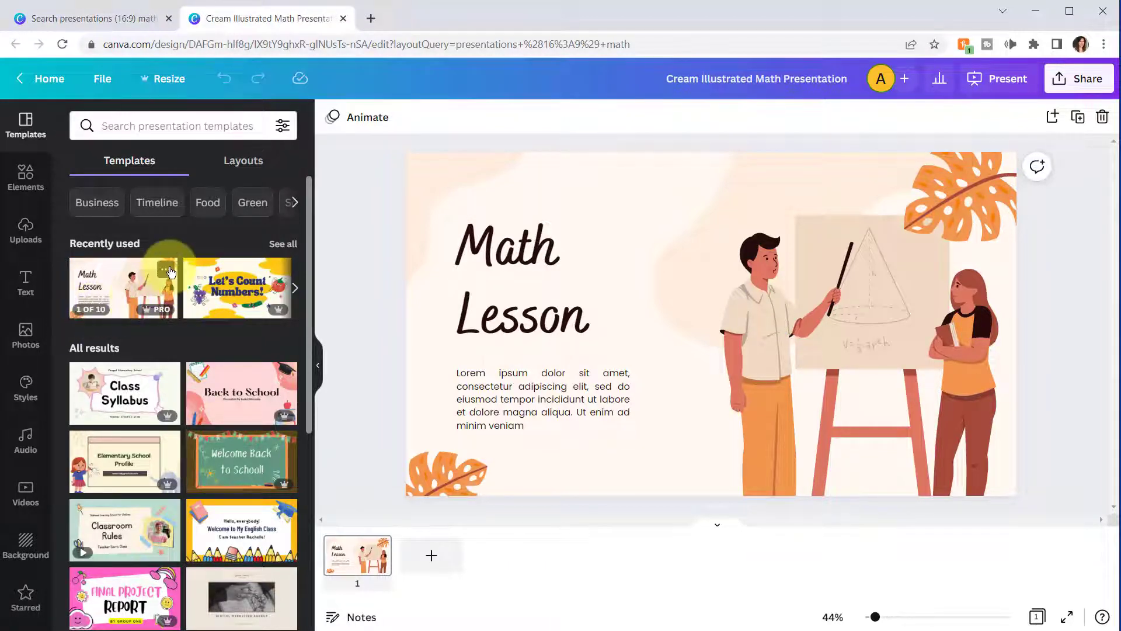
Step: Apply all 10 pages of the Cream Illustrated Math Presentation and select the paragraph and "Math" title on page 1
click(126, 290)
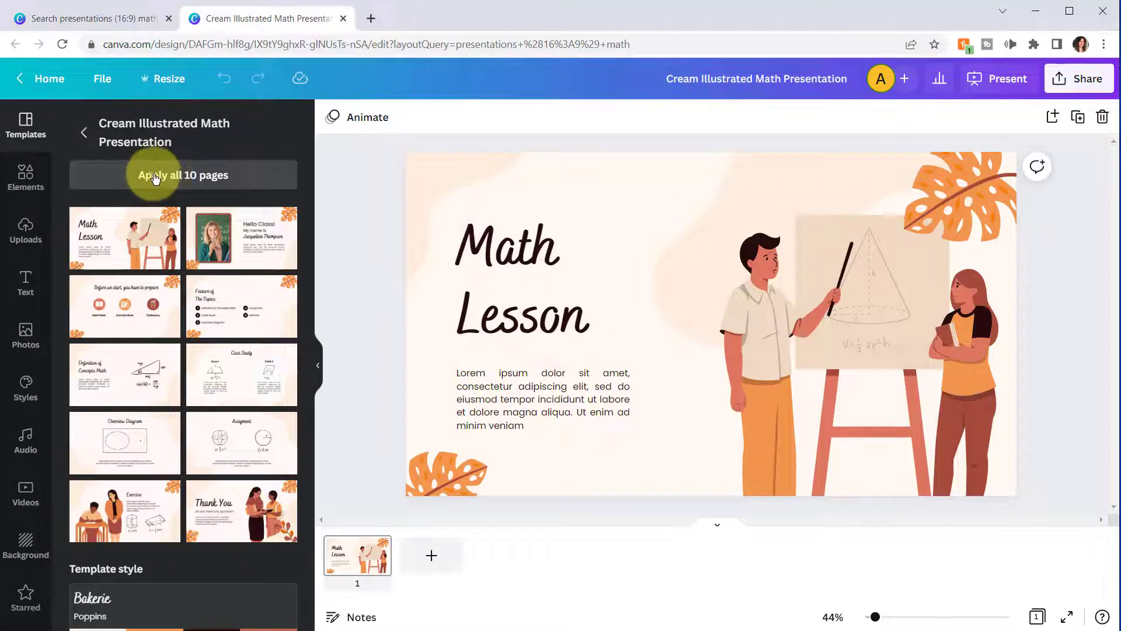
click(199, 180)
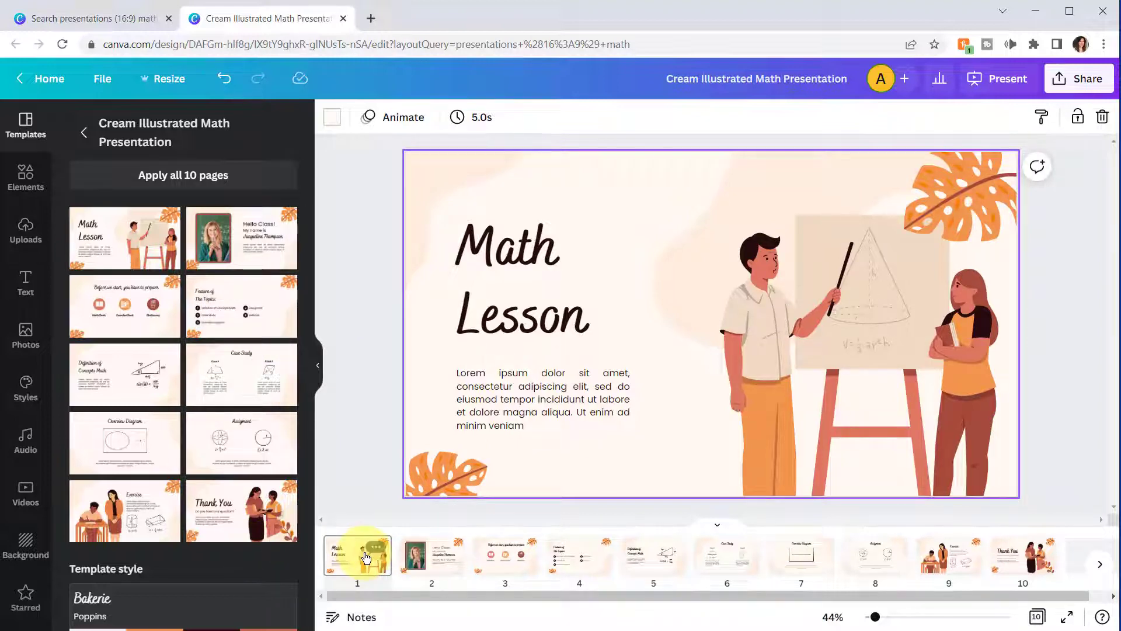
click(586, 386)
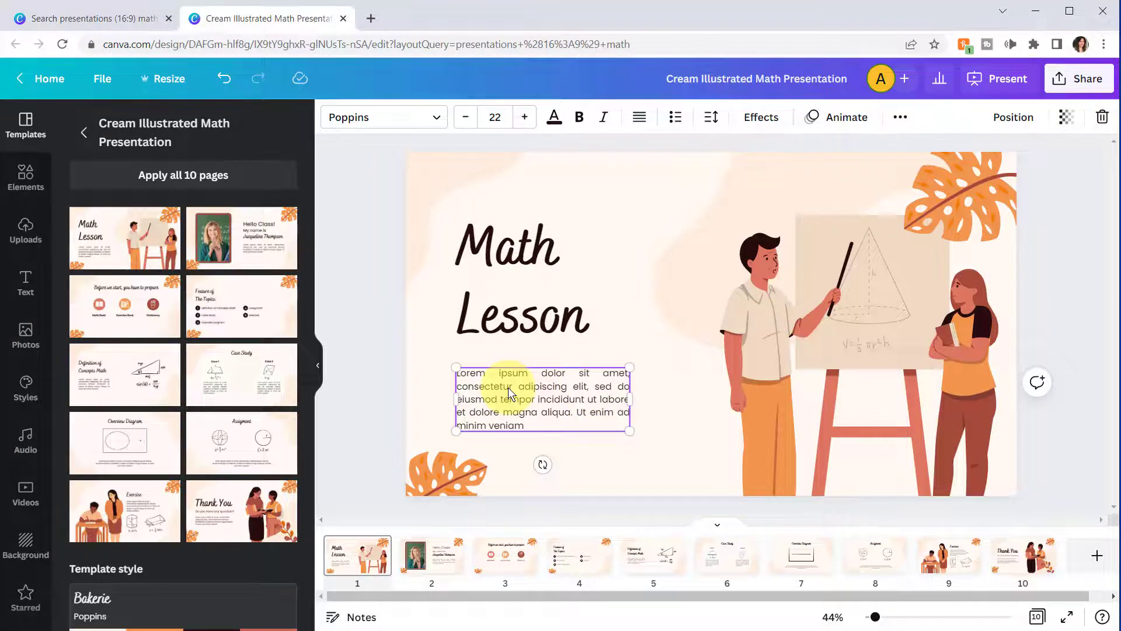
click(546, 241)
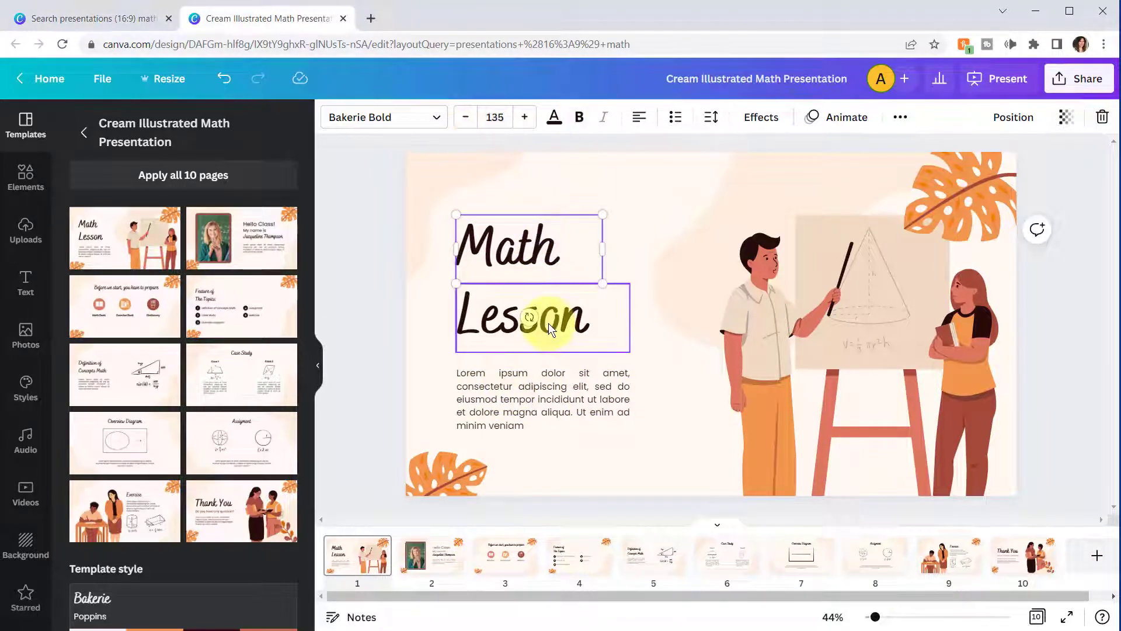
Step: Try moving and scaling down the framed teacher photo on page 2, undoing each change
click(424, 556)
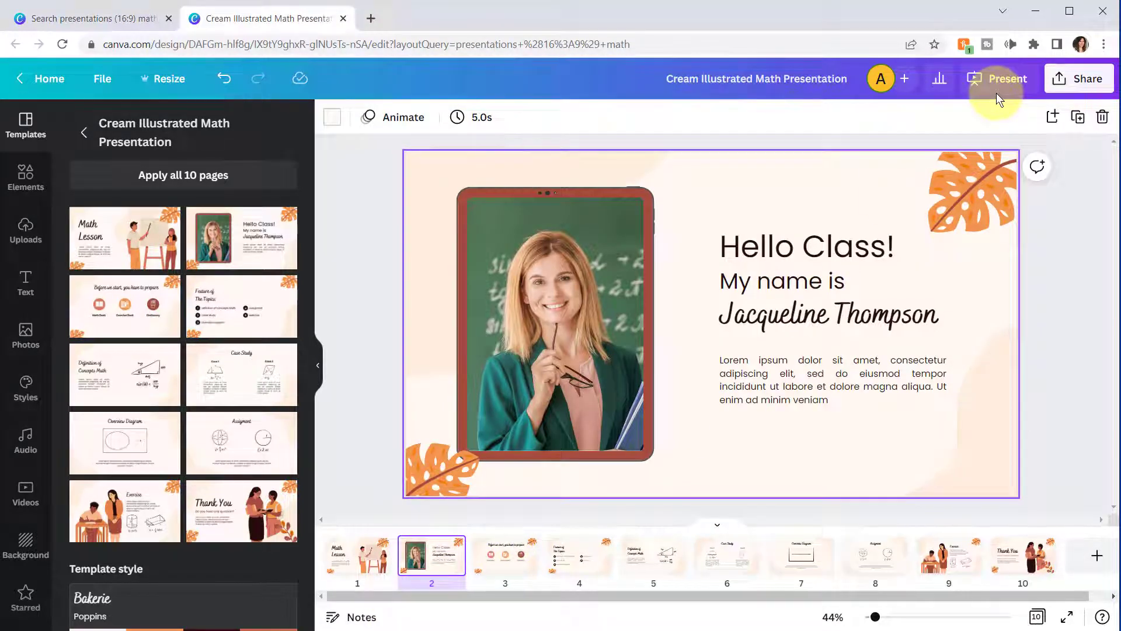
drag(645, 271, 715, 286)
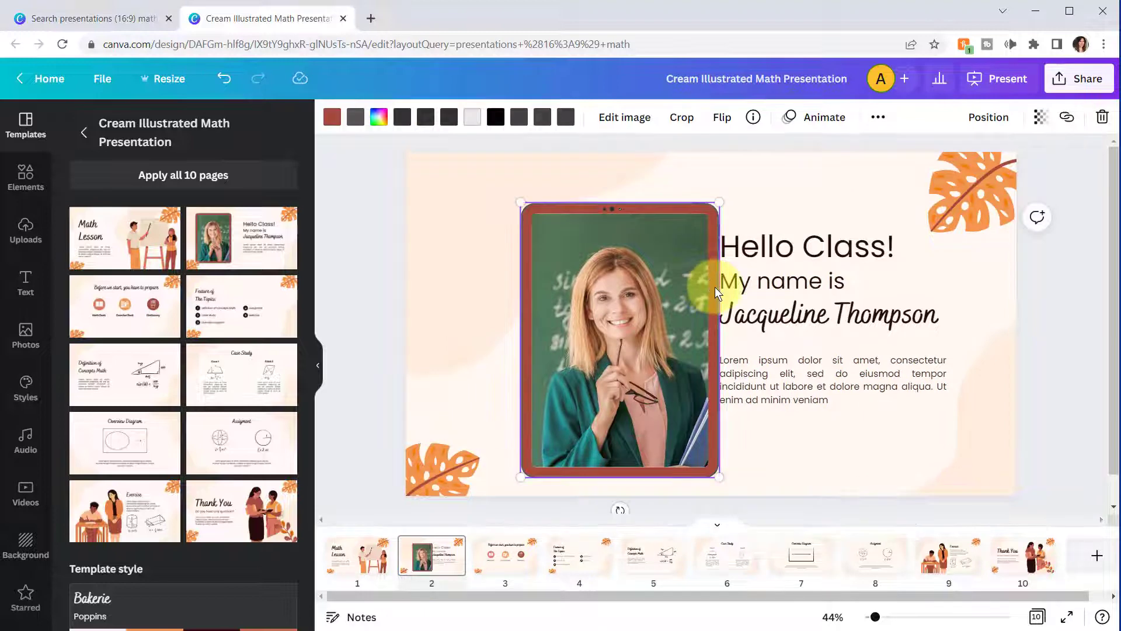
key(ctrl+z)
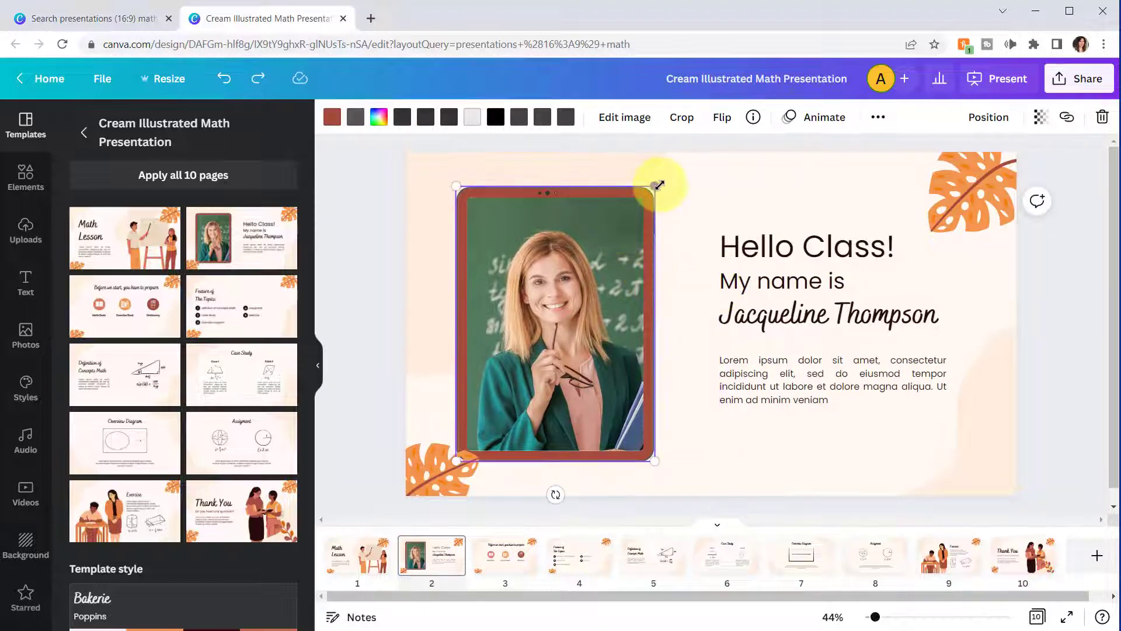
drag(657, 188, 605, 269)
key(ctrl+z)
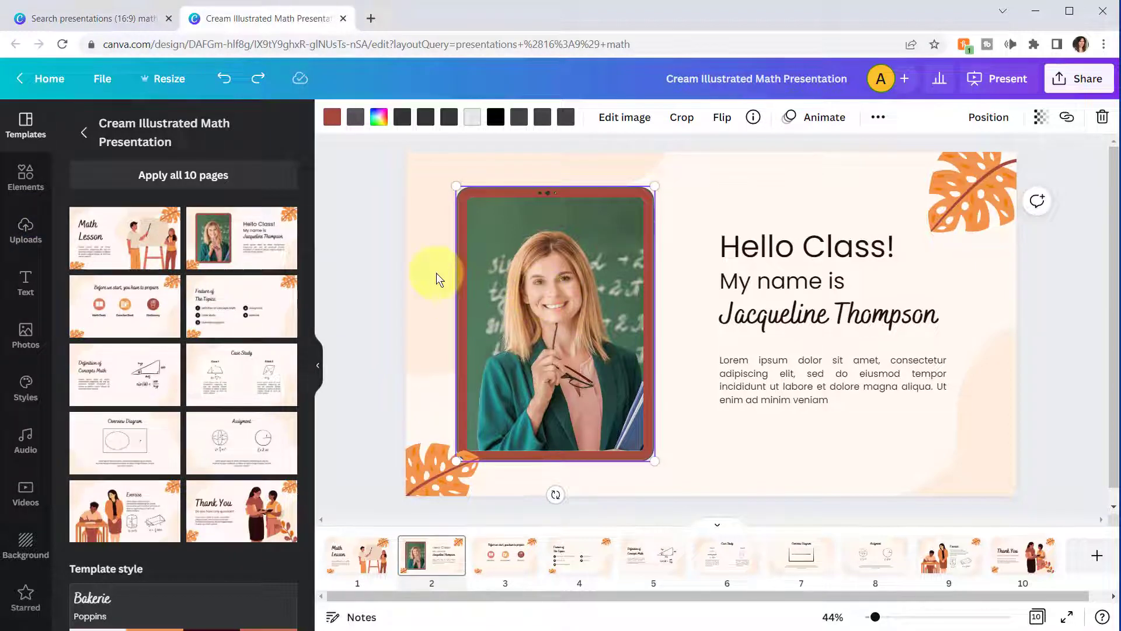
click(26, 233)
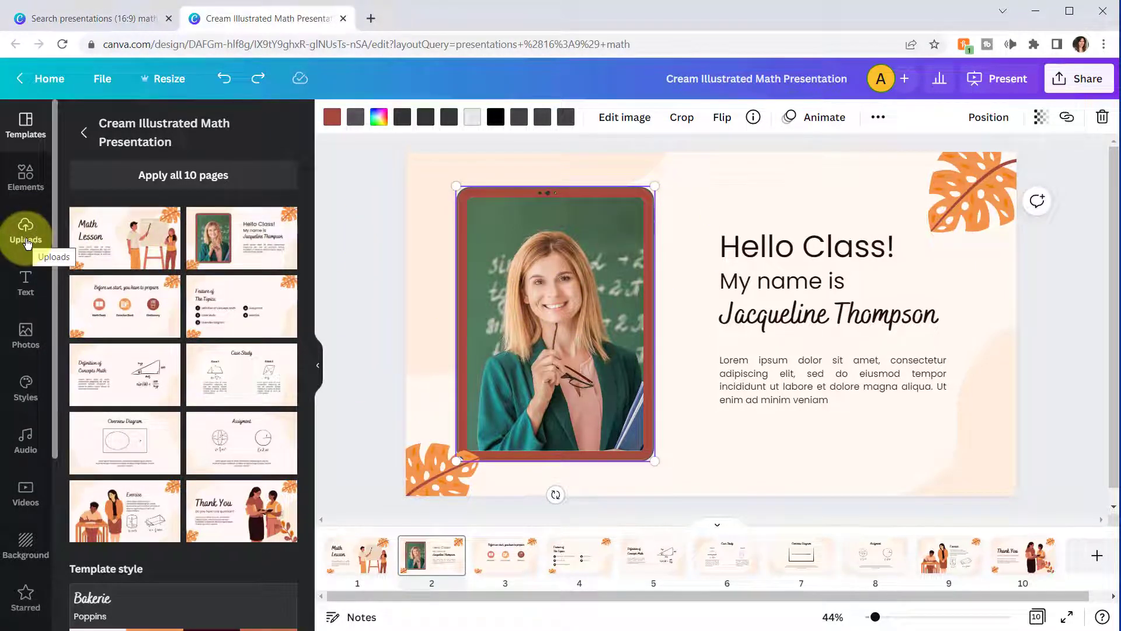
click(508, 298)
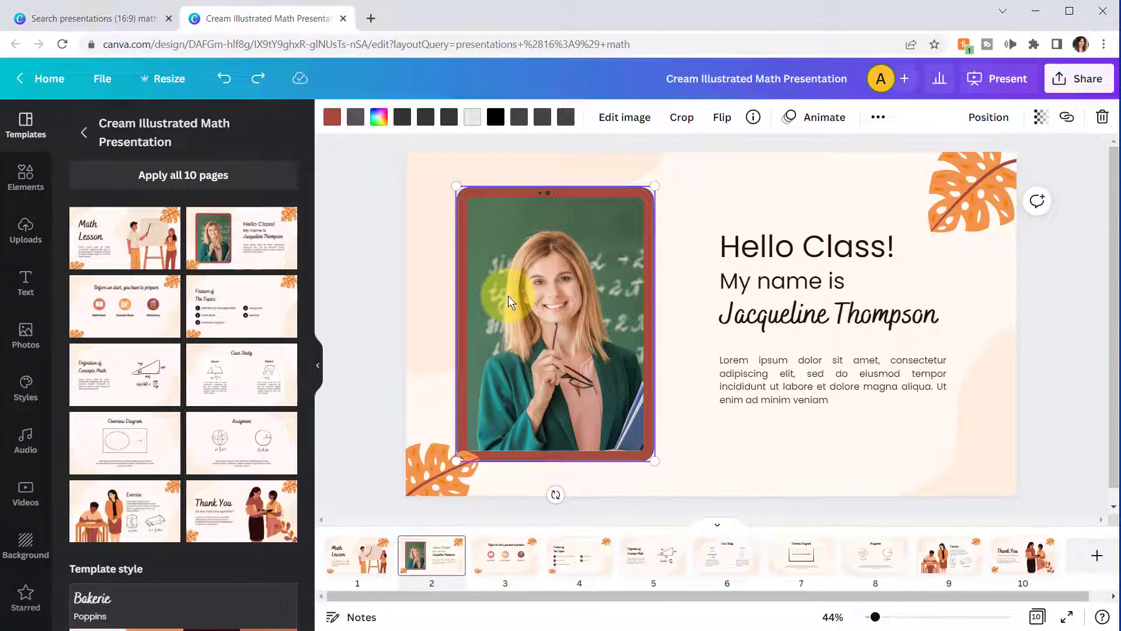
Step: Look through the remaining presentation pages from page 3 to the Exercise page 9
click(502, 552)
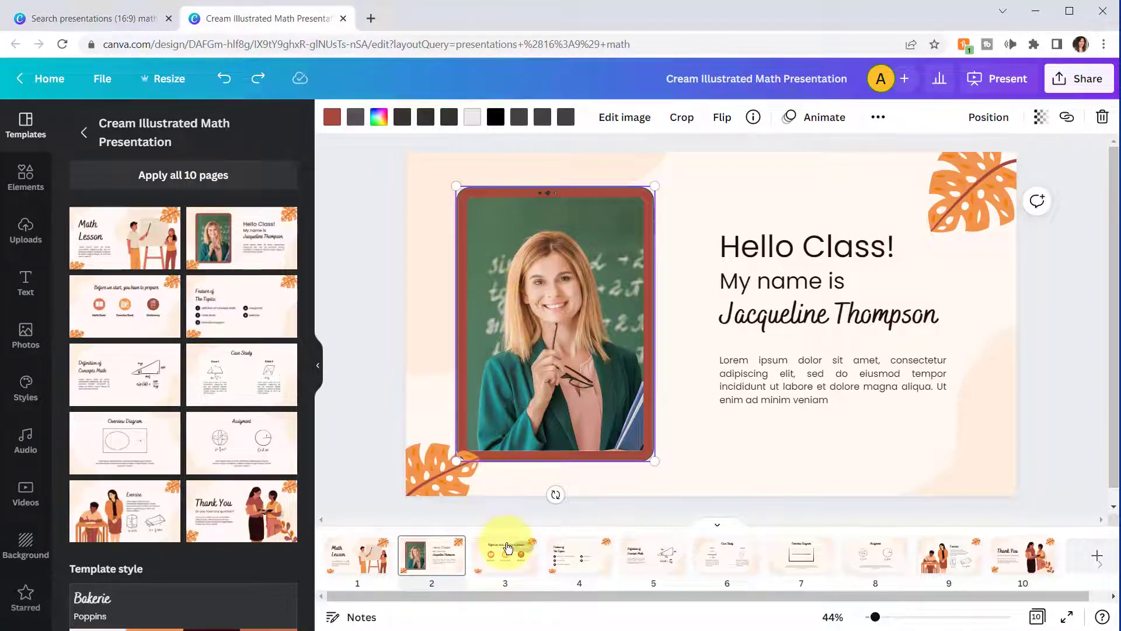
click(581, 560)
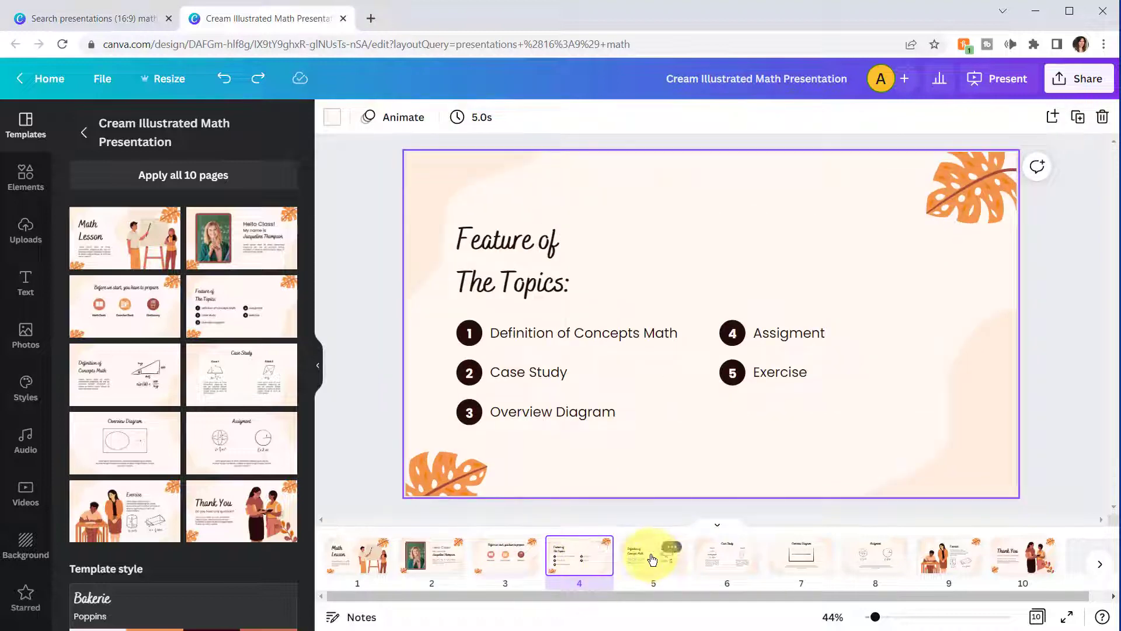
click(651, 557)
click(732, 556)
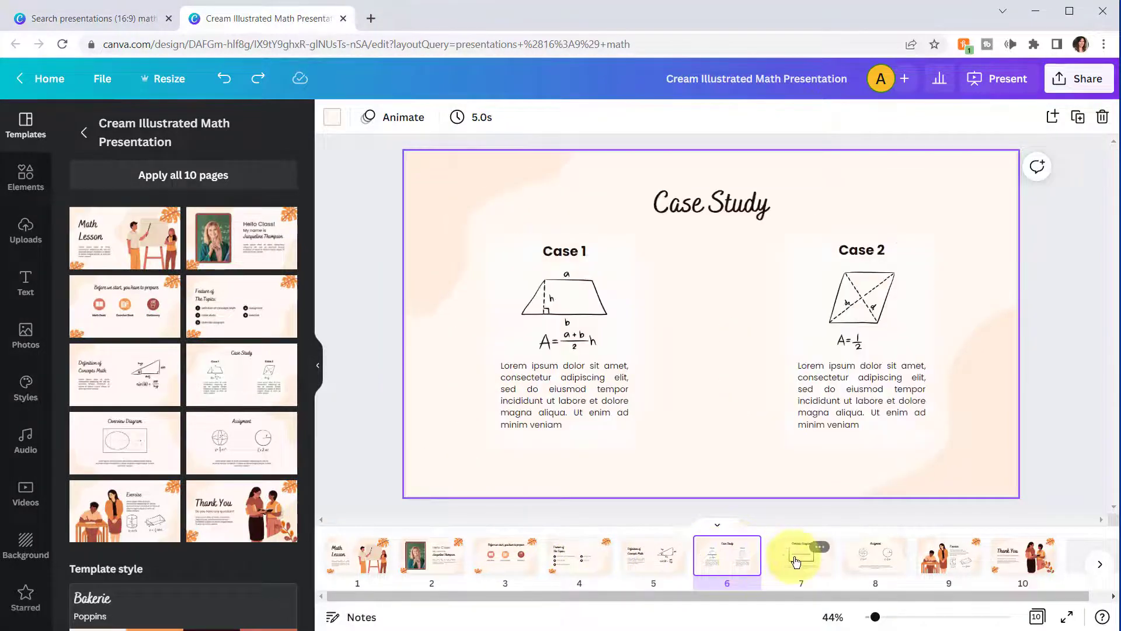
click(797, 556)
click(946, 561)
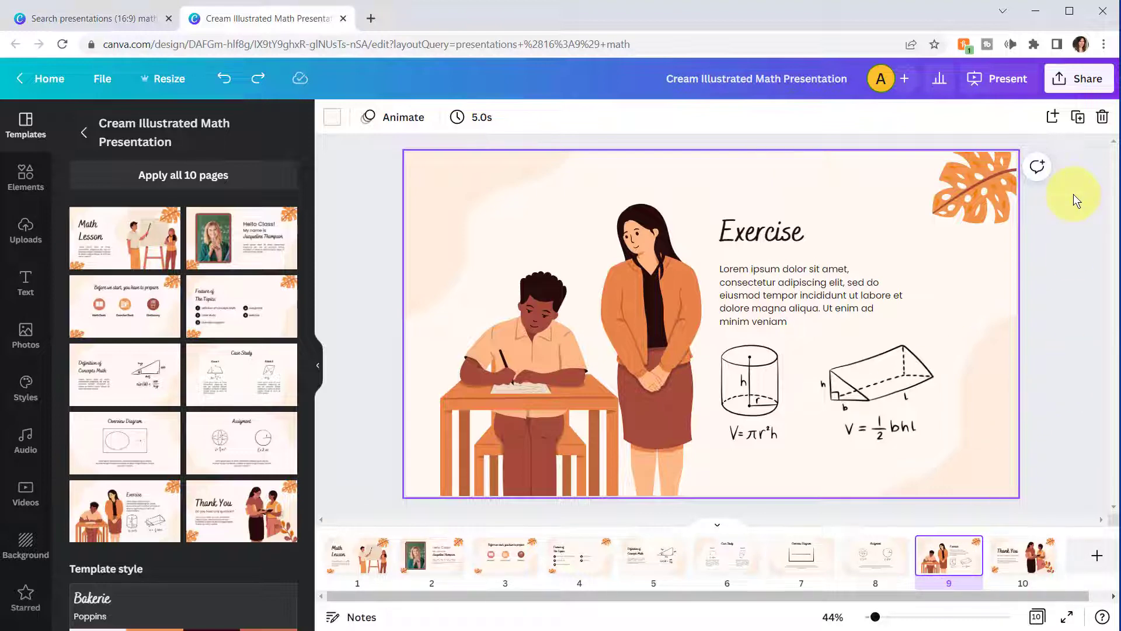
Step: Show the available presentation types in the present settings, and close them without changing the type
click(999, 86)
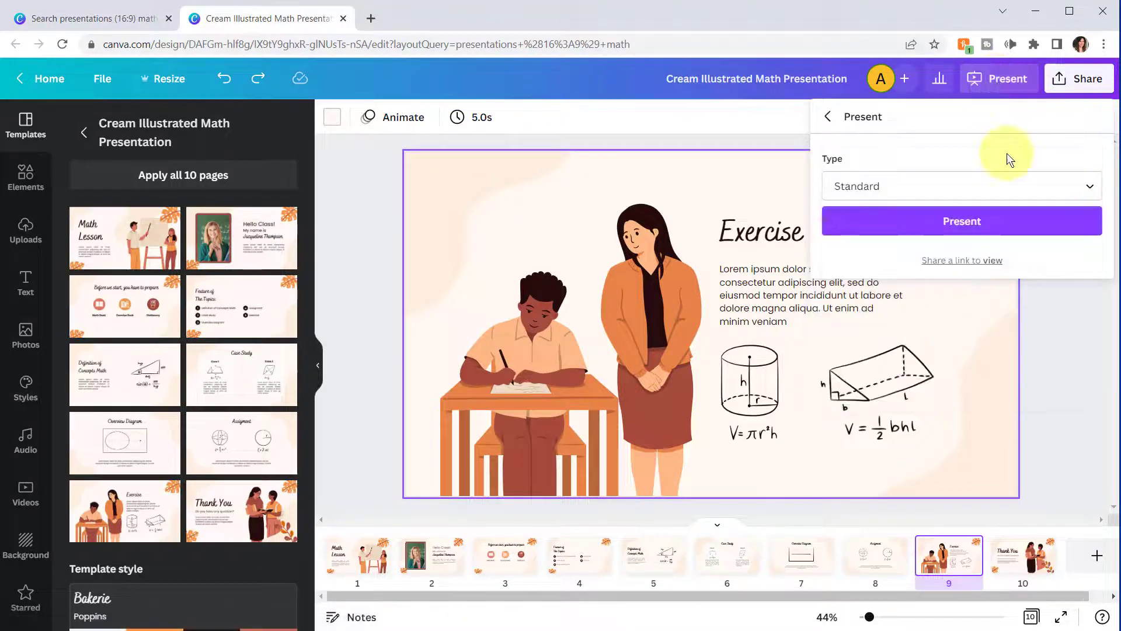
click(1097, 189)
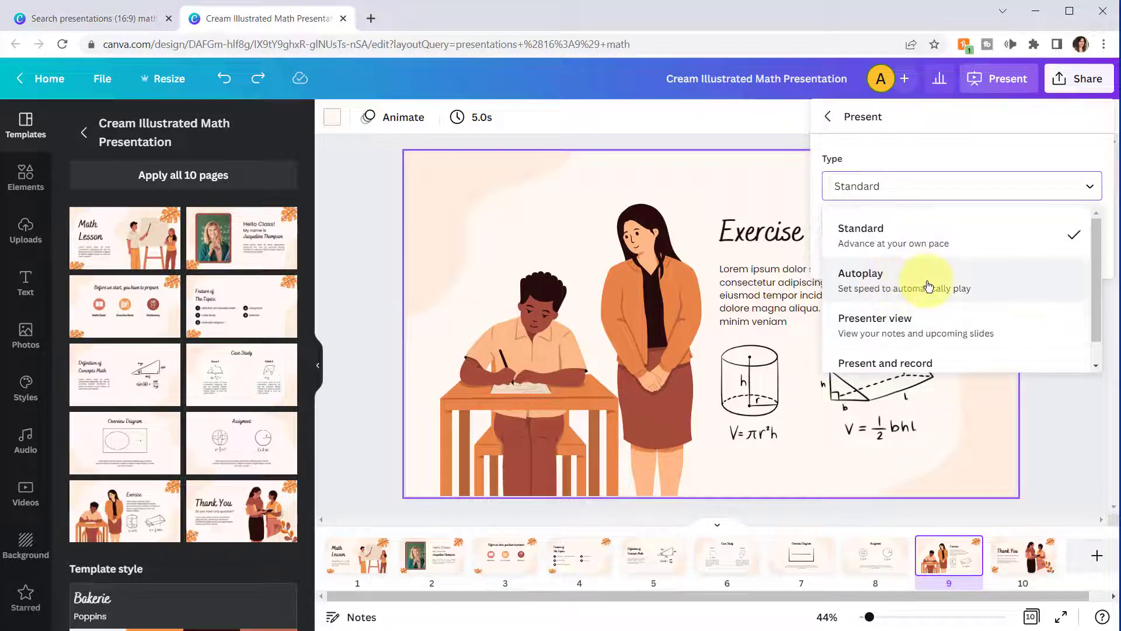
scroll(1031, 275, down, 1)
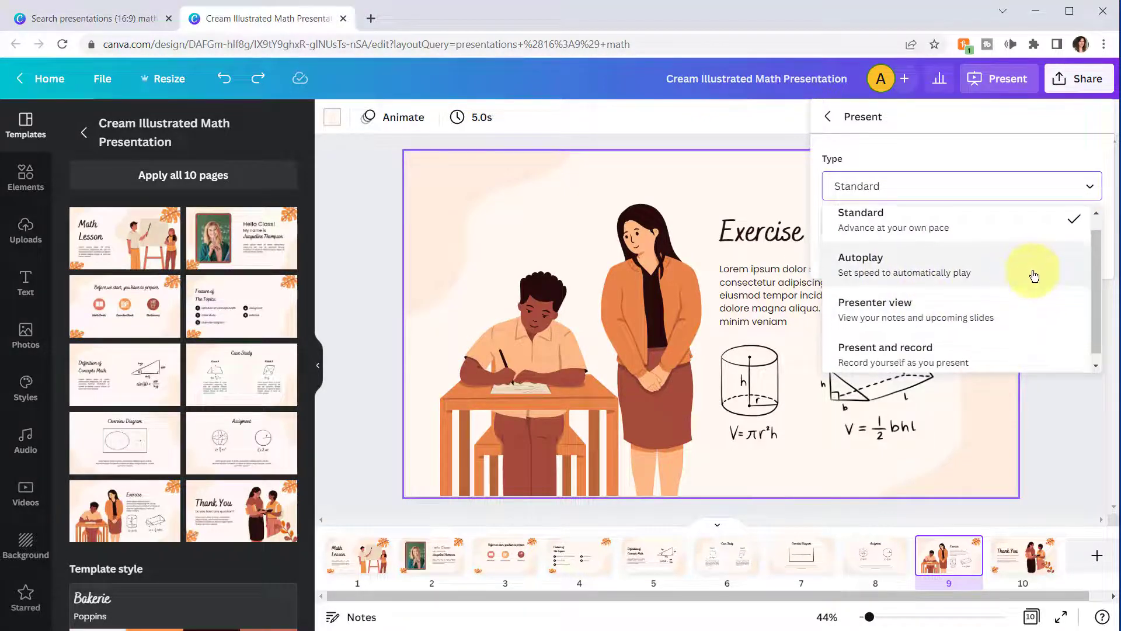
scroll(1028, 257, up, 1)
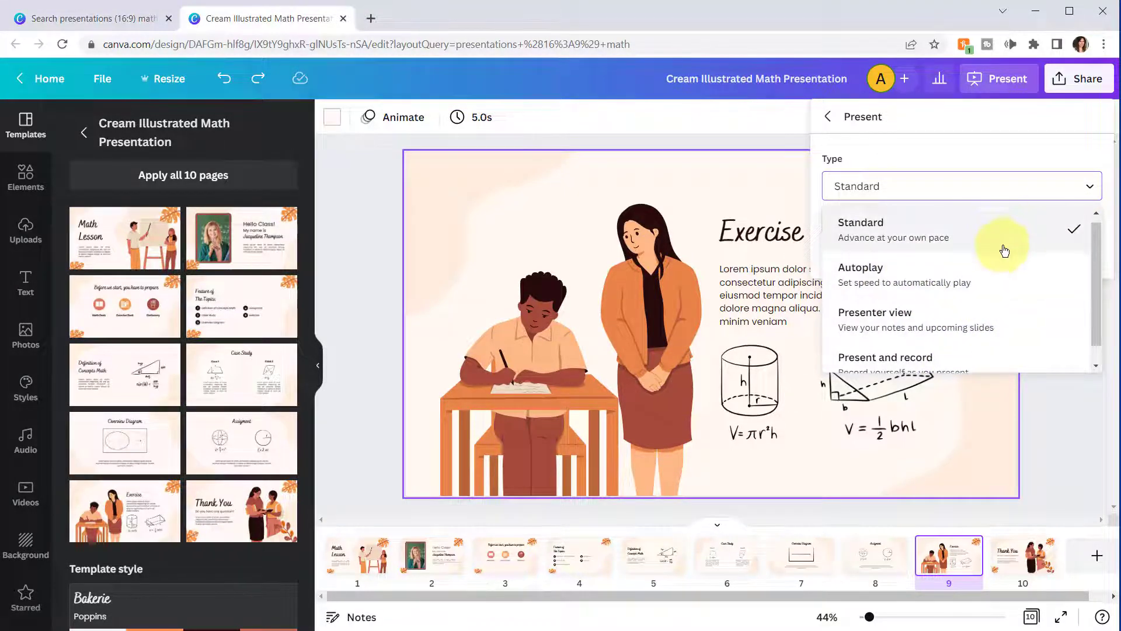
click(738, 119)
Step: Present the design in Standard mode, advance to the Thank You slide, go back to Overview Diagram, and return to Exercise
click(995, 81)
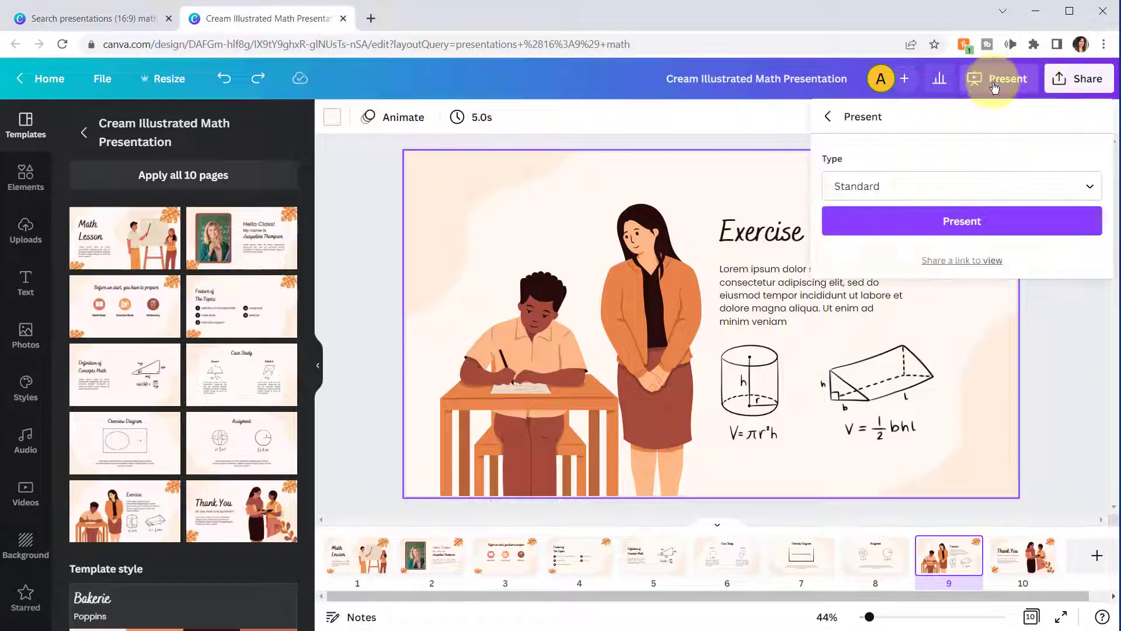
click(969, 221)
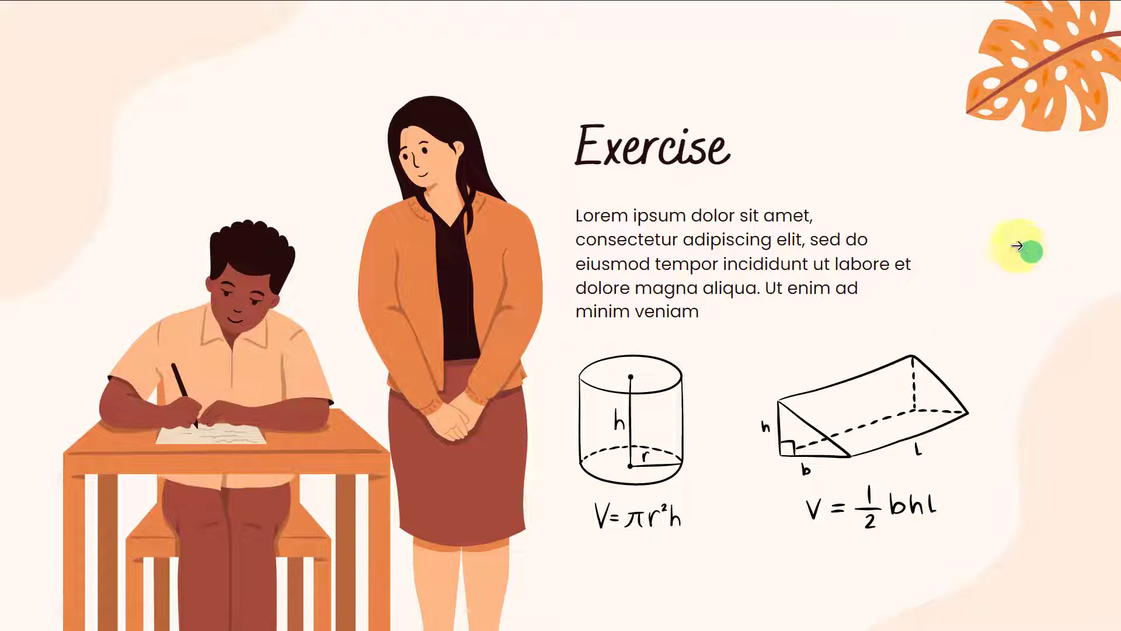
click(982, 199)
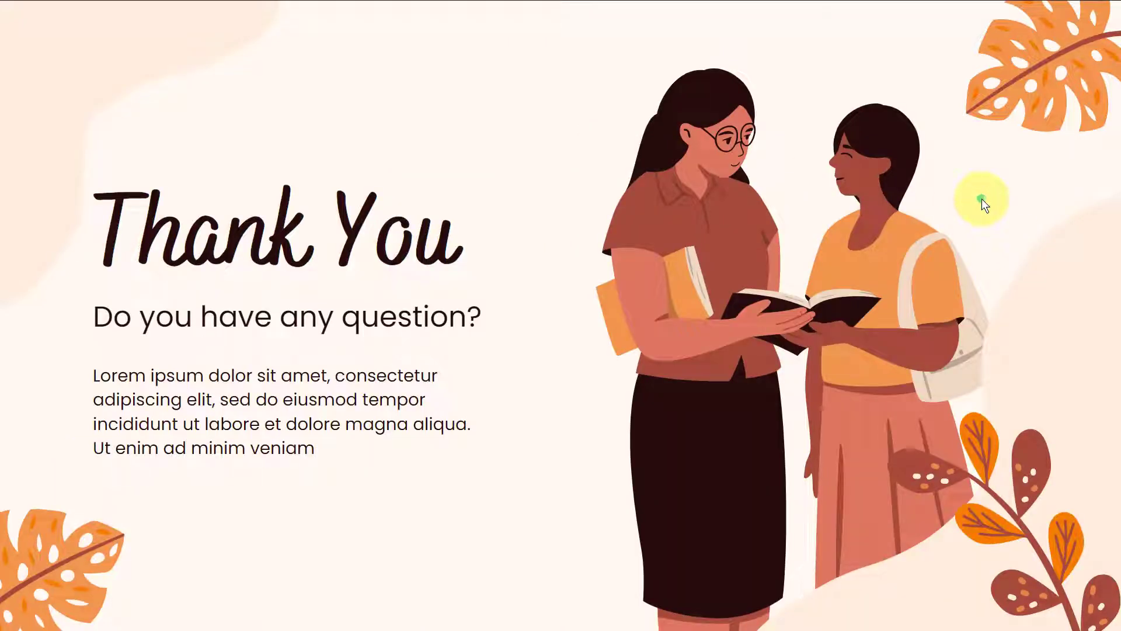
key(Left)
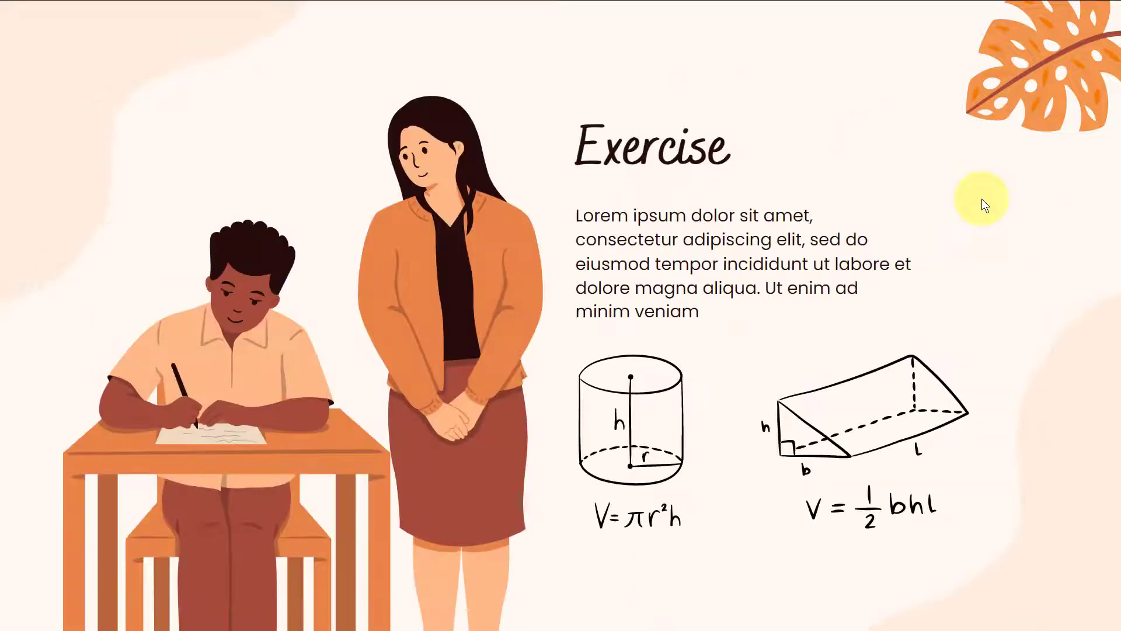
key(Left)
key(Left)
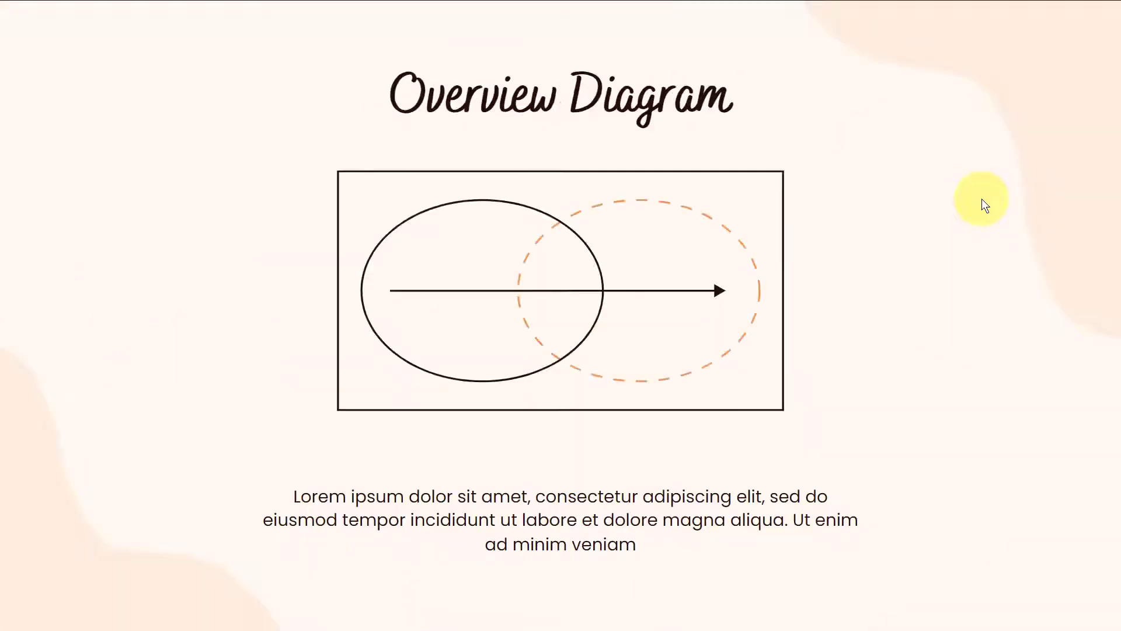
key(Right)
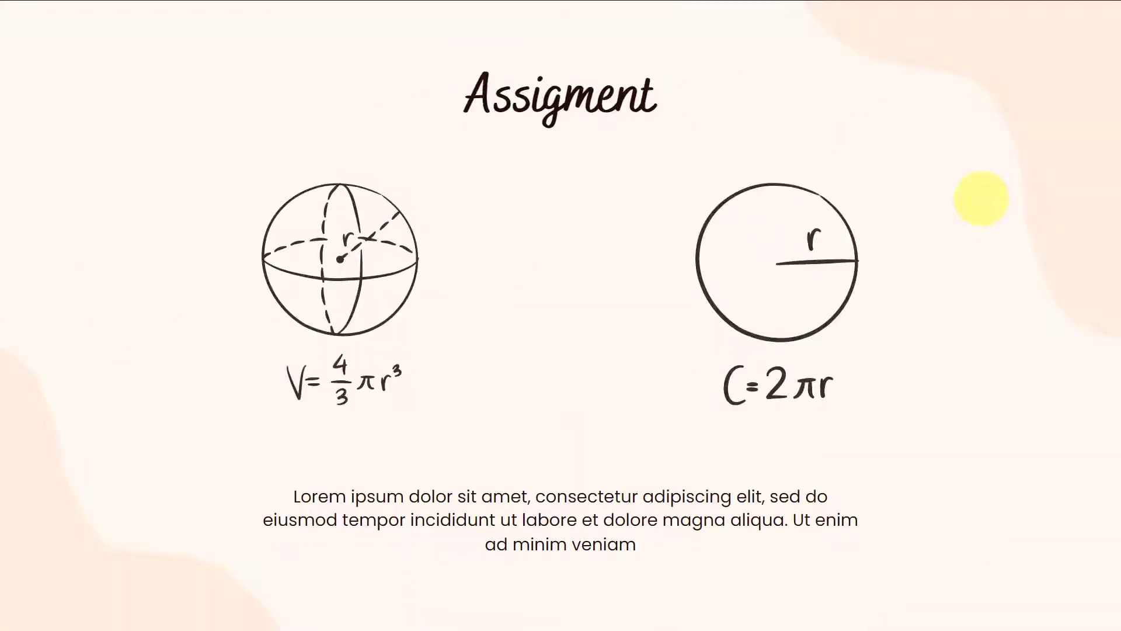
key(Right)
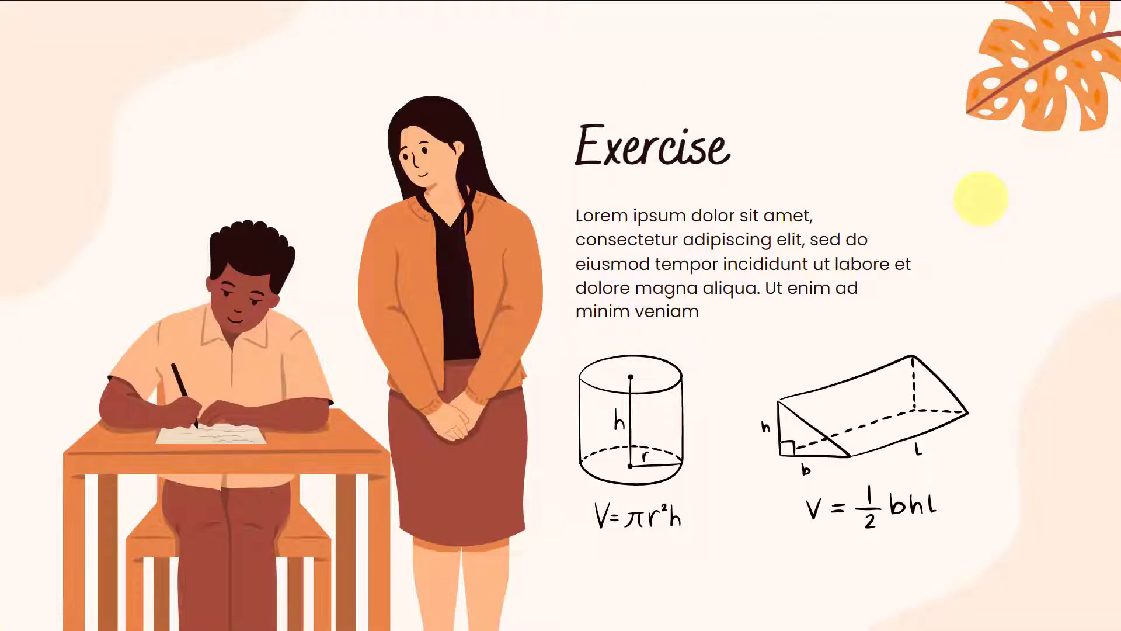
Step: Exit the presentation, create a new 11 × 8.5 in Brochure design, and list the School brochure templates
key(Escape)
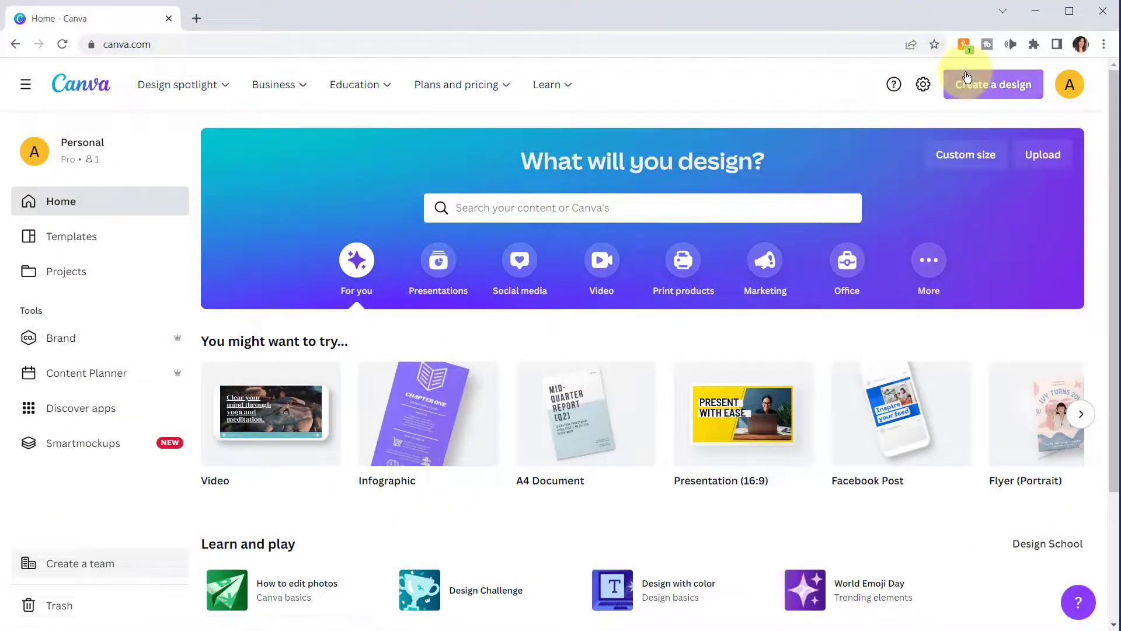
click(983, 90)
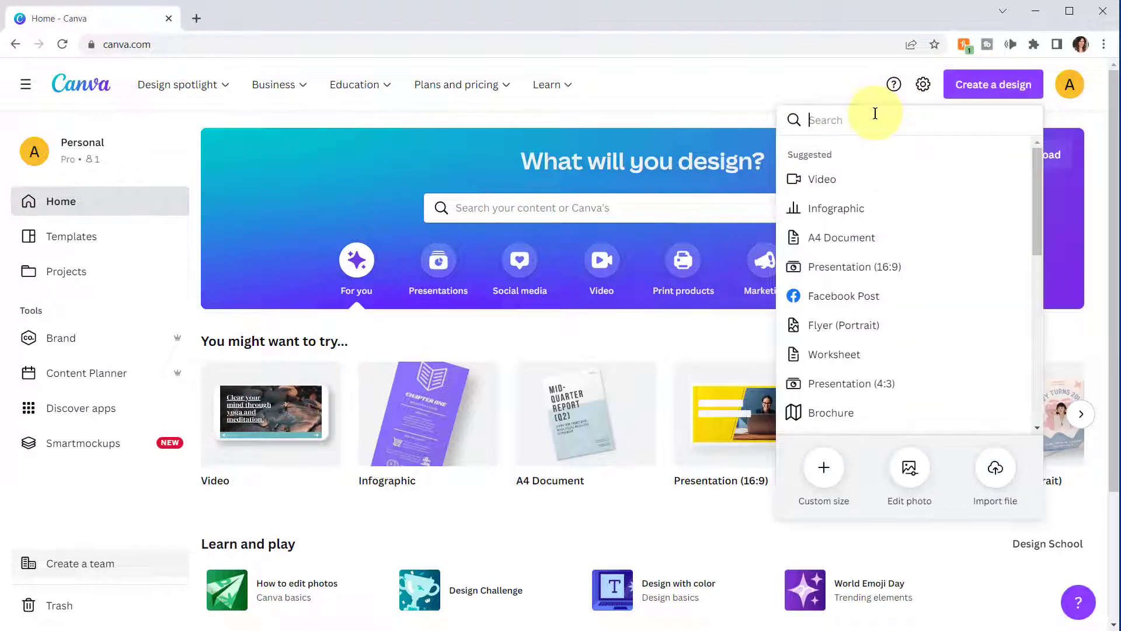
text(broc)
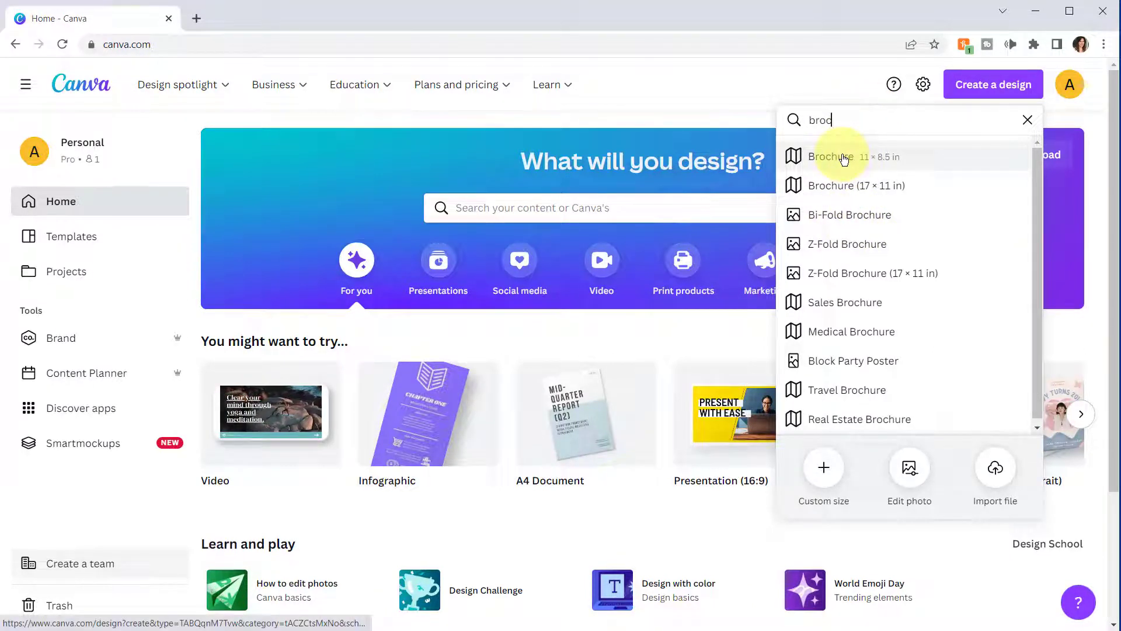
click(839, 160)
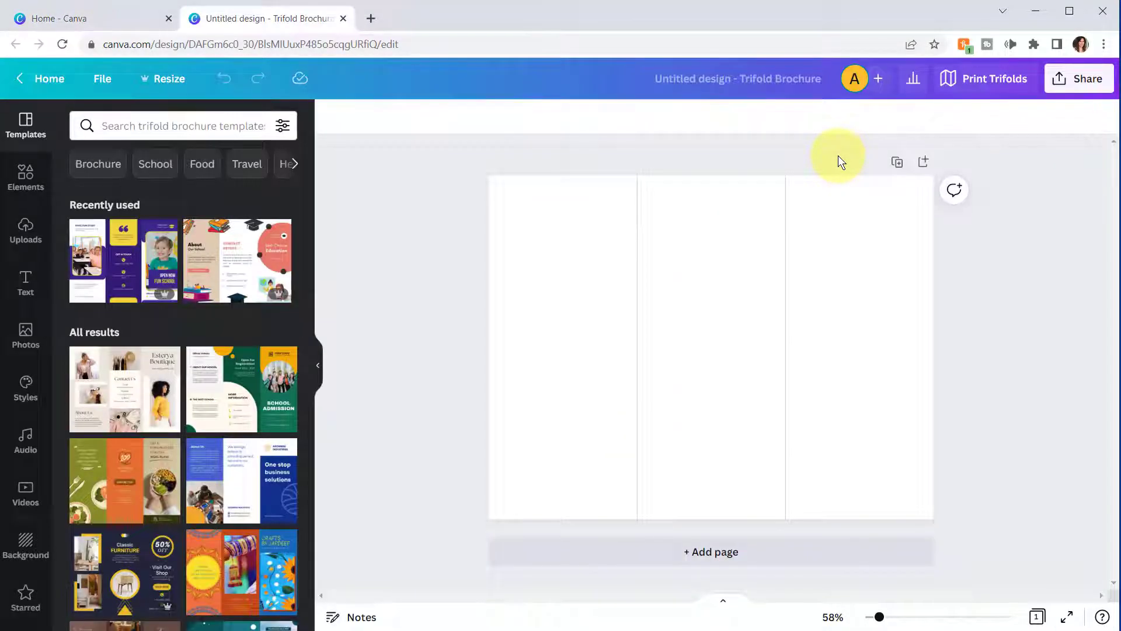
click(153, 164)
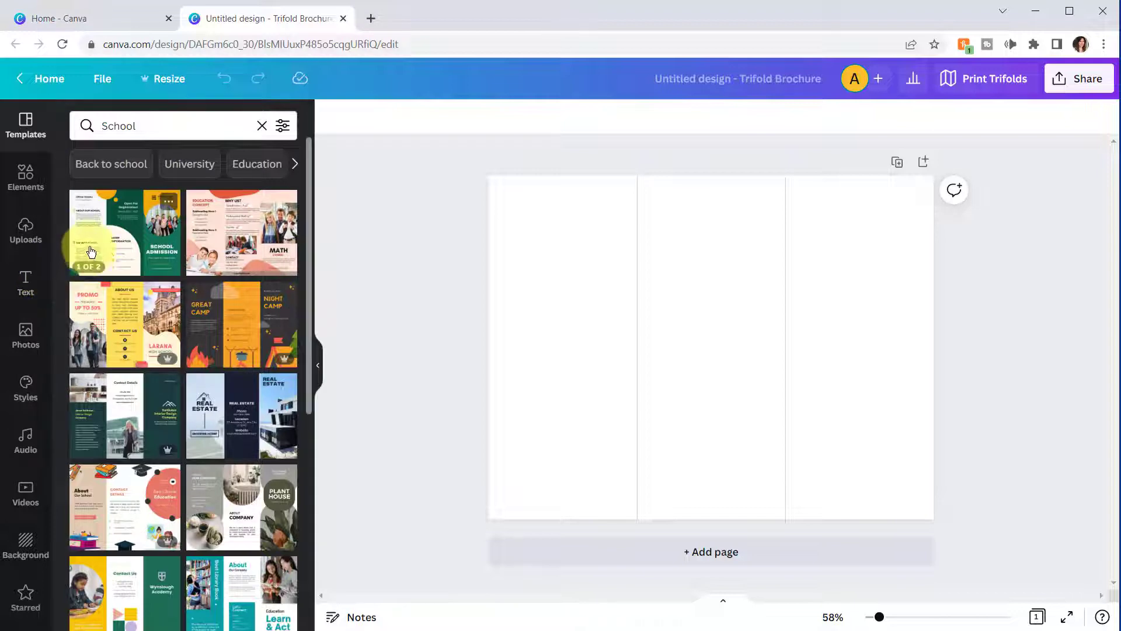
Step: Apply both pages of the Green and Orange Professional School Admission Trifold Brochure template to the design
click(129, 238)
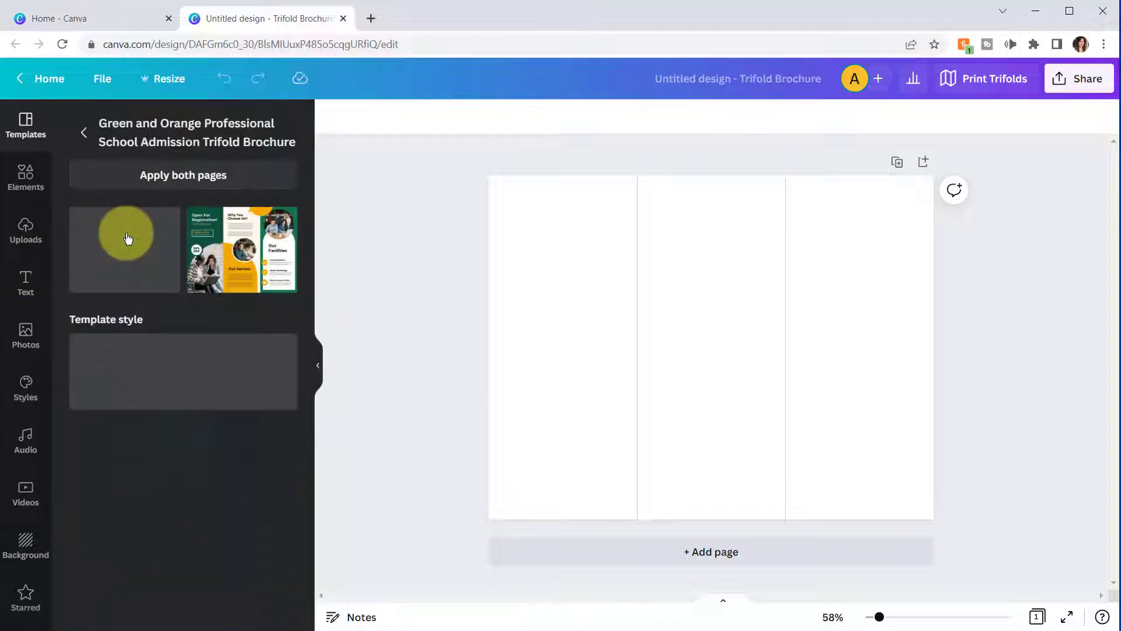
click(195, 180)
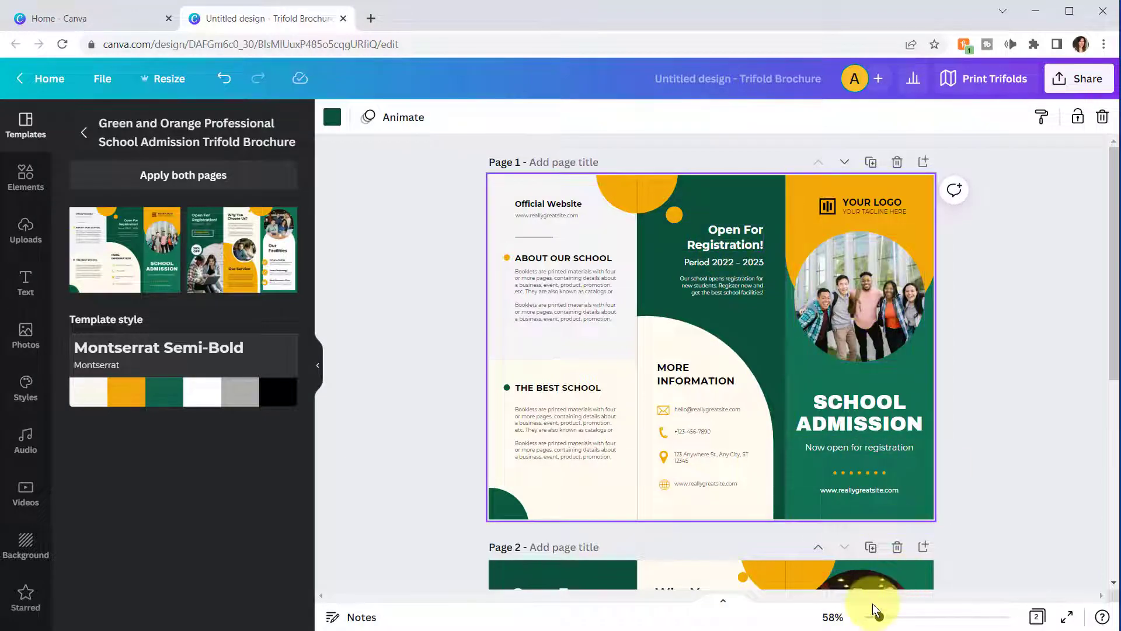
mouse_move(881, 621)
mouse_down()
mouse_move(893, 617)
mouse_move(869, 613)
mouse_up()
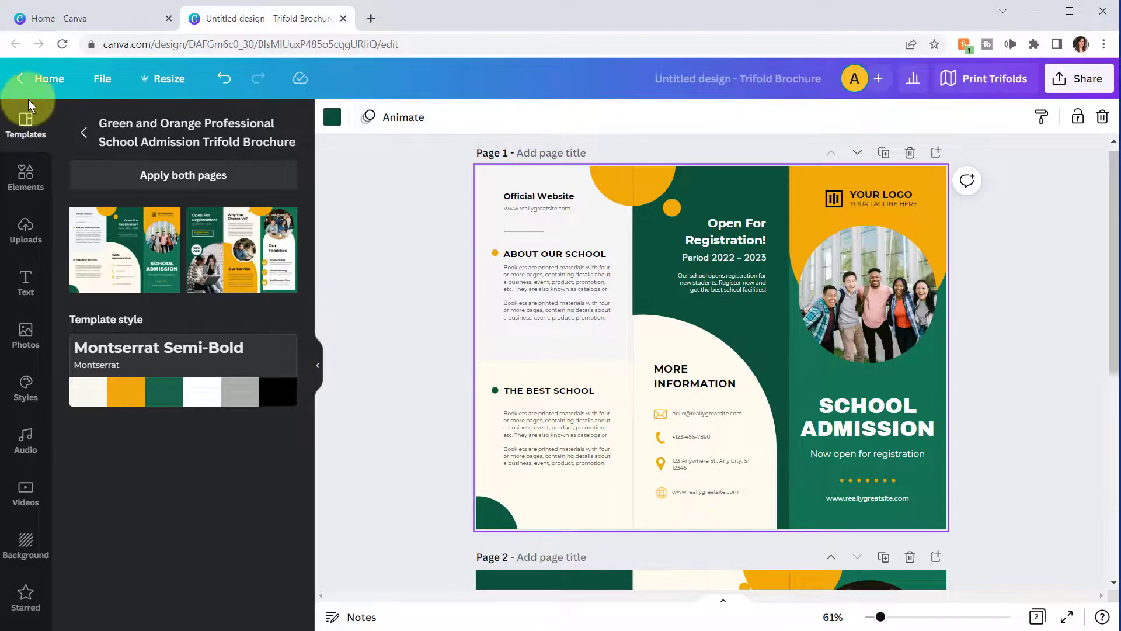
Step: Replace the brochure's content with both pages of the Peach Modern Course Brochure template from the School results
click(83, 132)
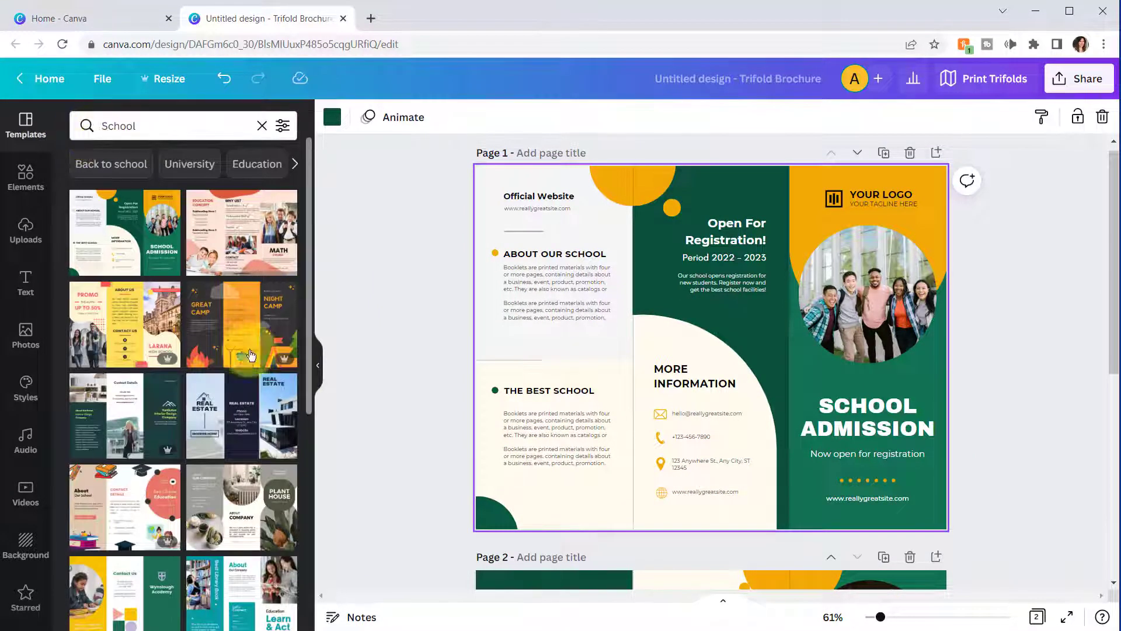
click(252, 239)
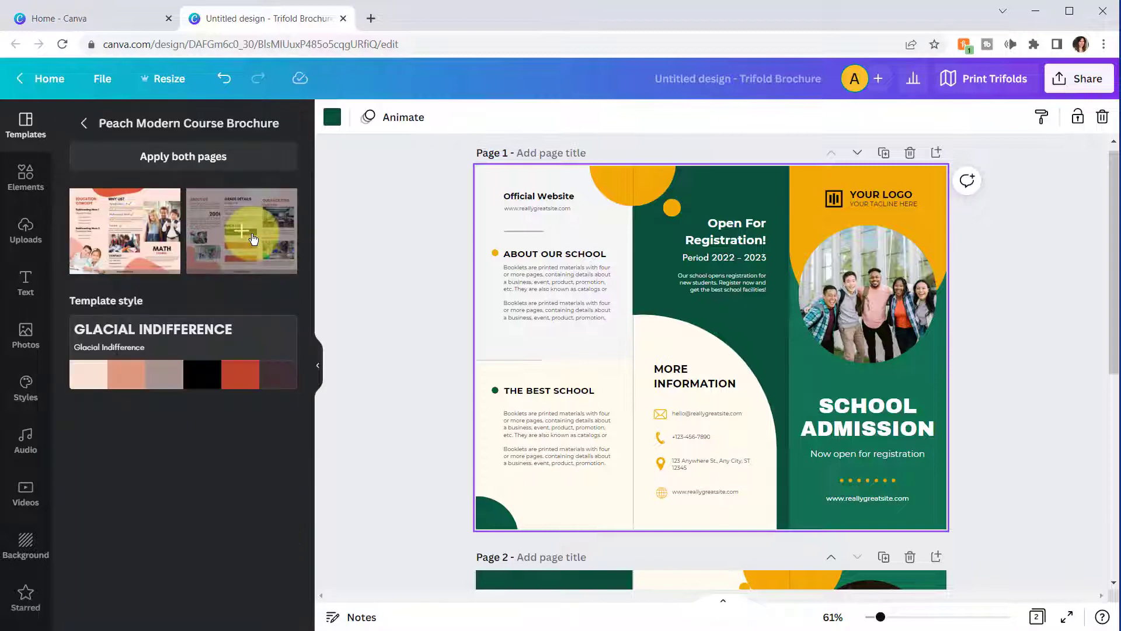
click(186, 156)
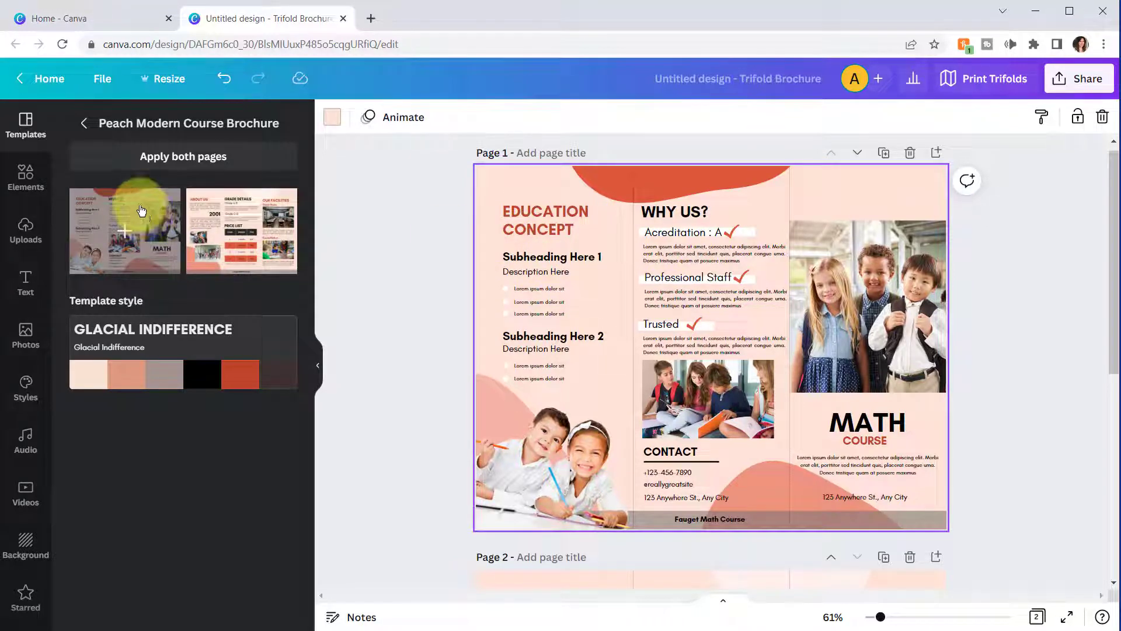
Step: Show the details and Star option of the Peach Modern Course Brochure template, and close them
click(85, 126)
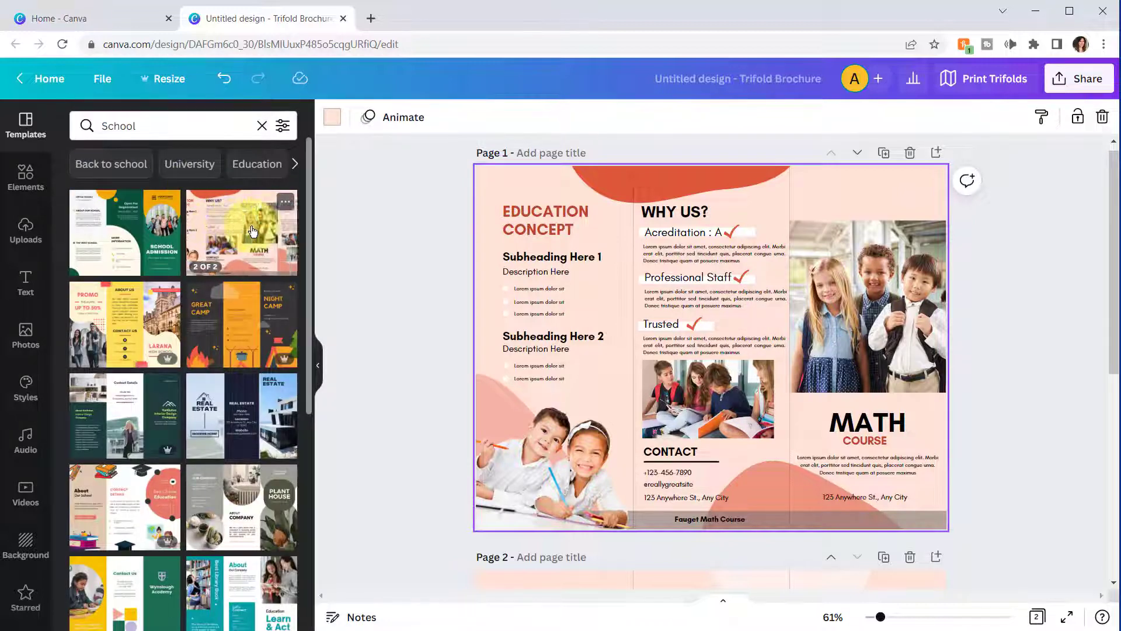
click(286, 205)
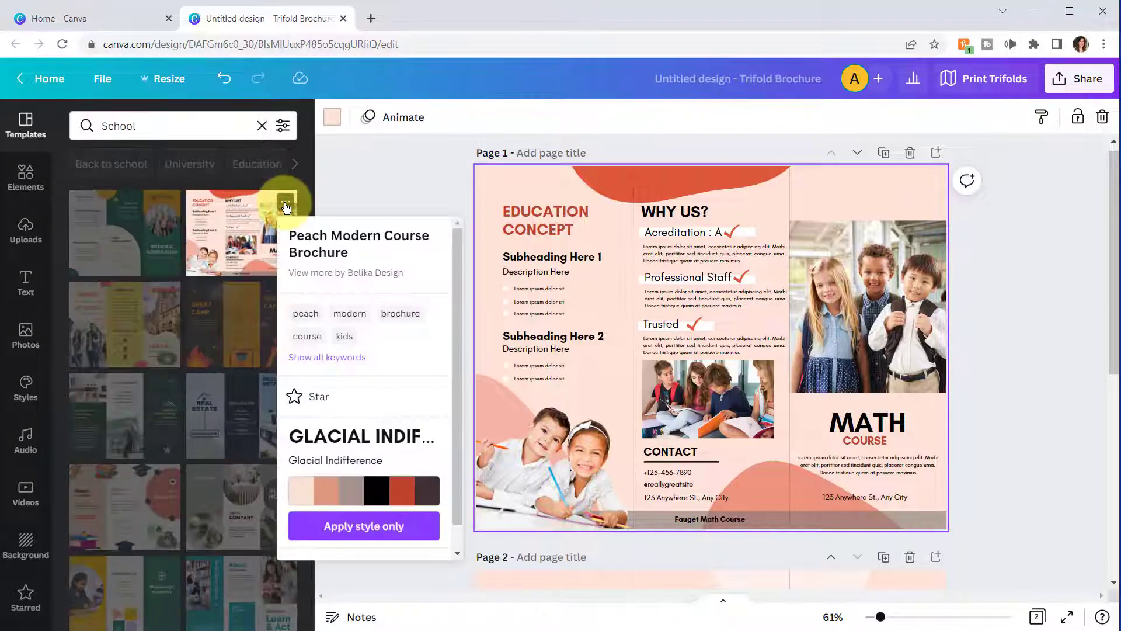
click(294, 396)
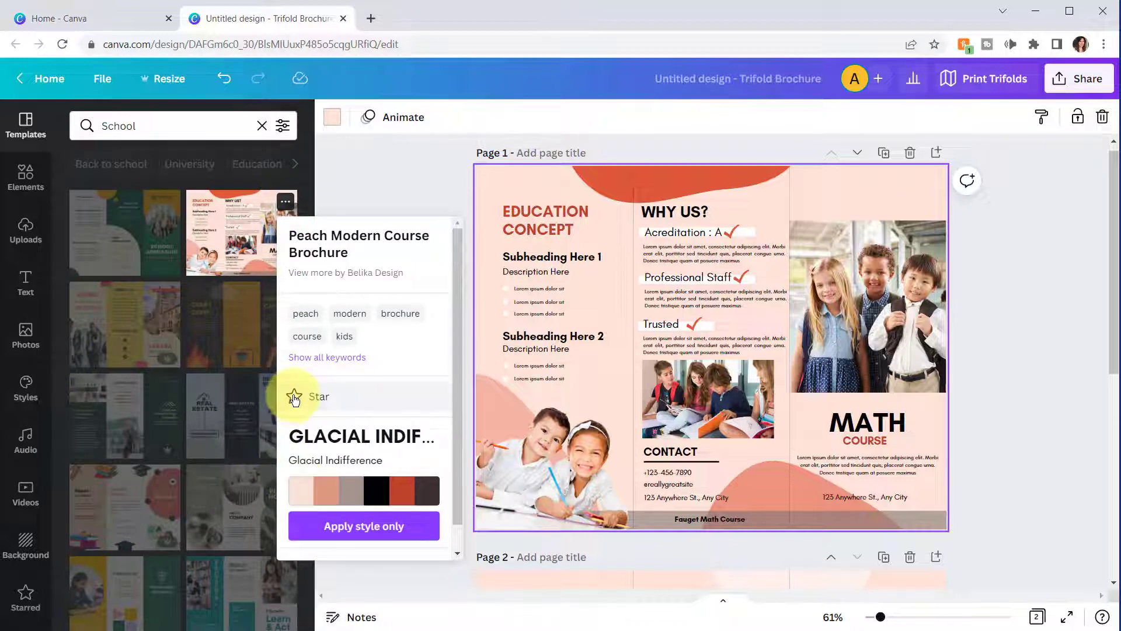
click(397, 151)
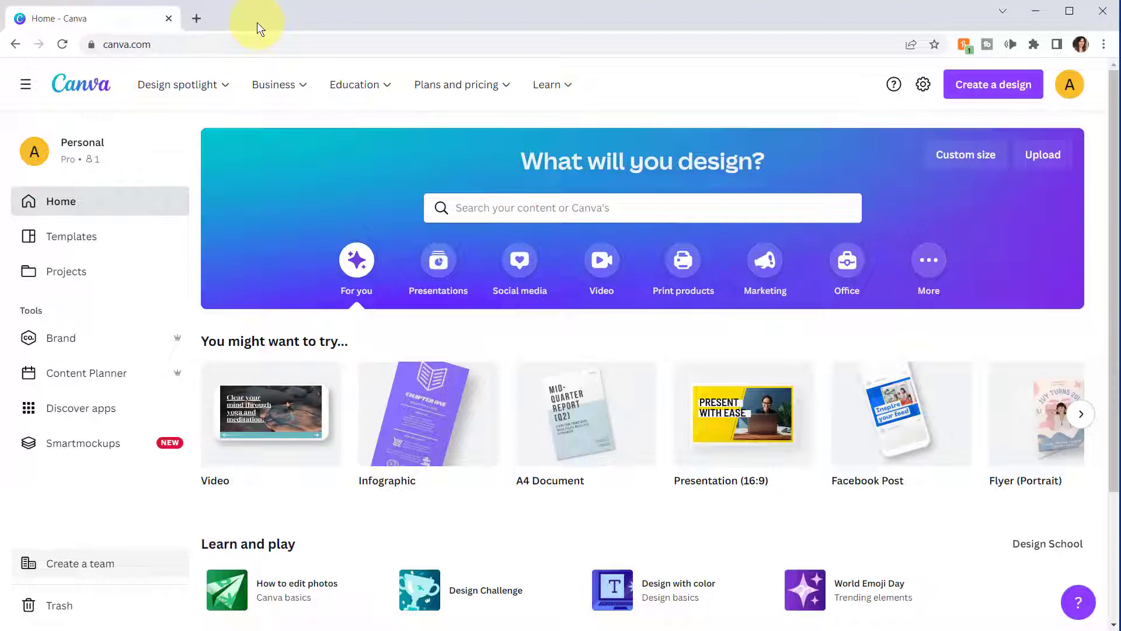
Step: Search Canva's templates for "art class videos" and filter the results by the Education theme
click(794, 212)
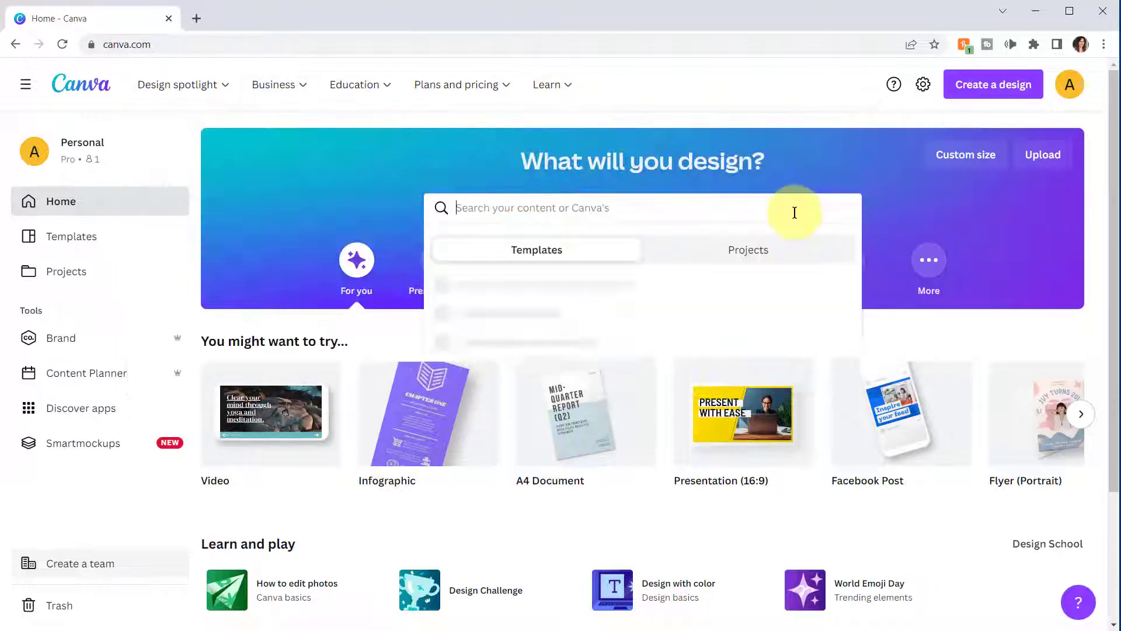
text(art)
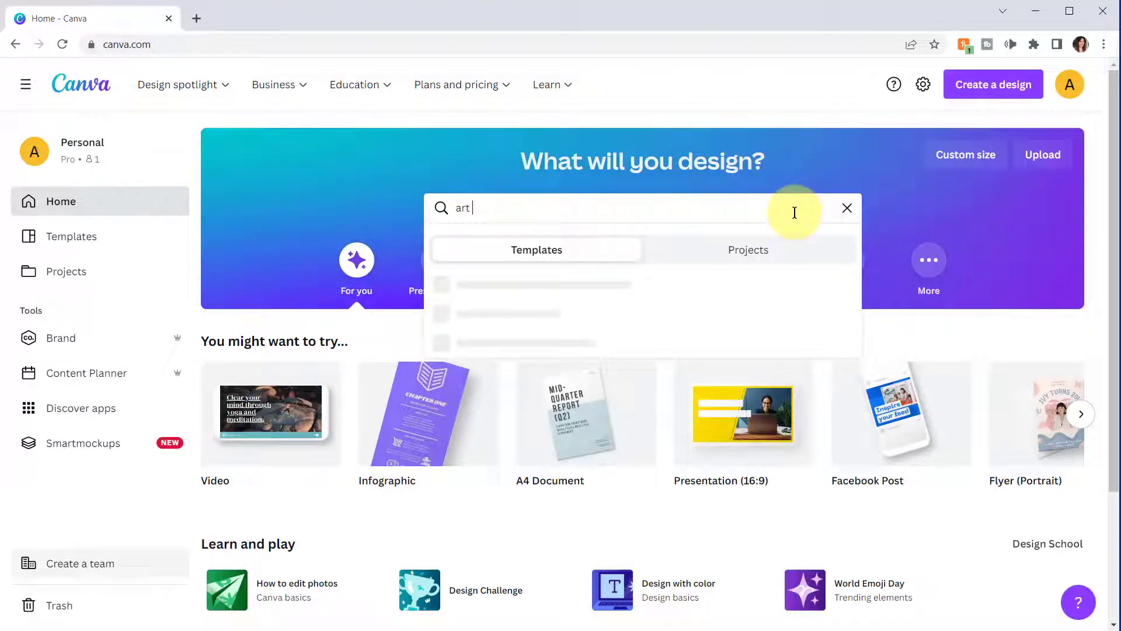
text( class videos)
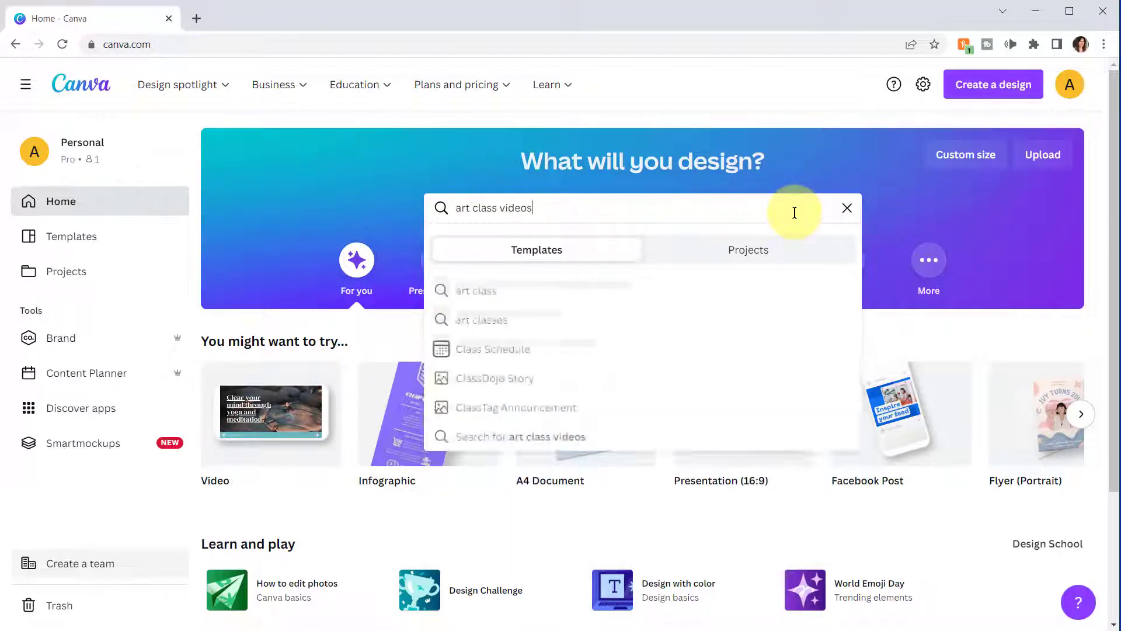
key(Return)
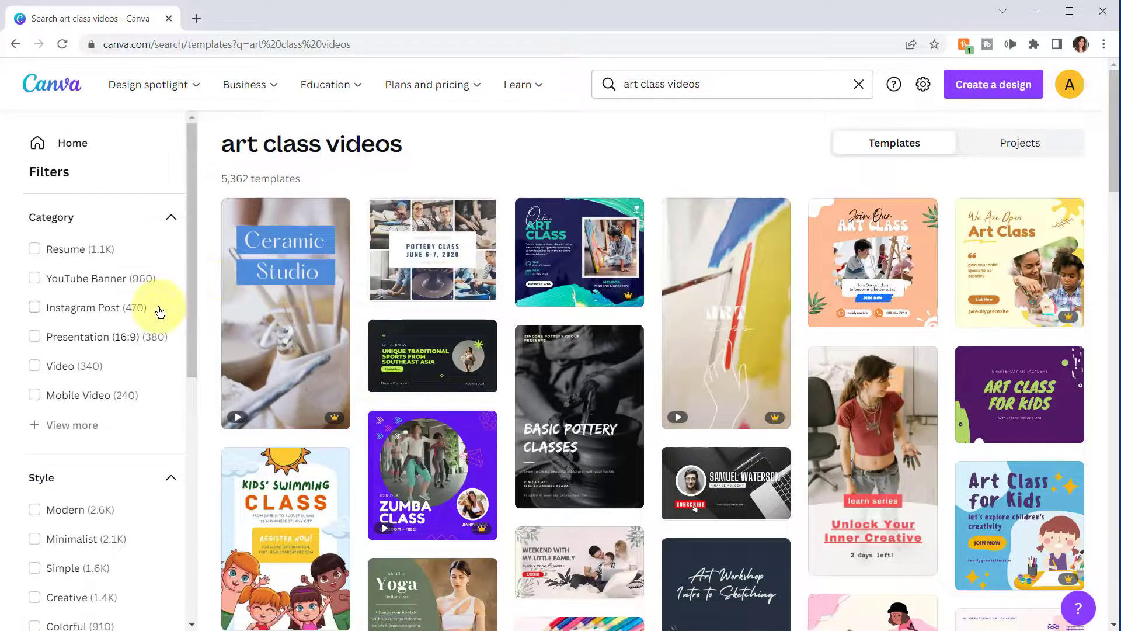
drag(191, 247, 222, 462)
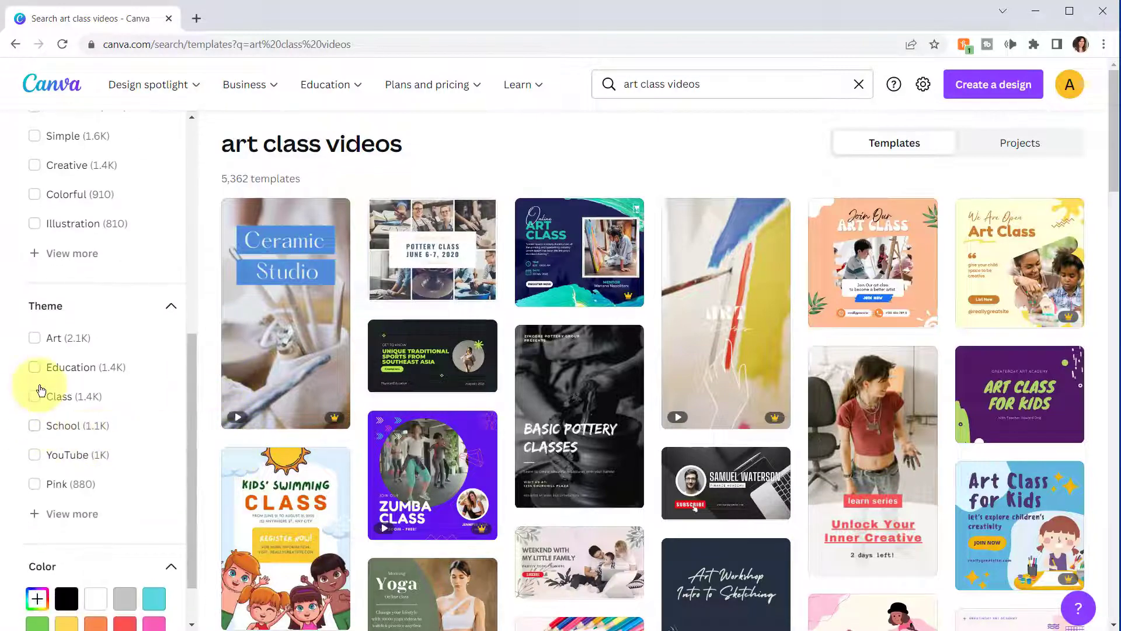
click(35, 368)
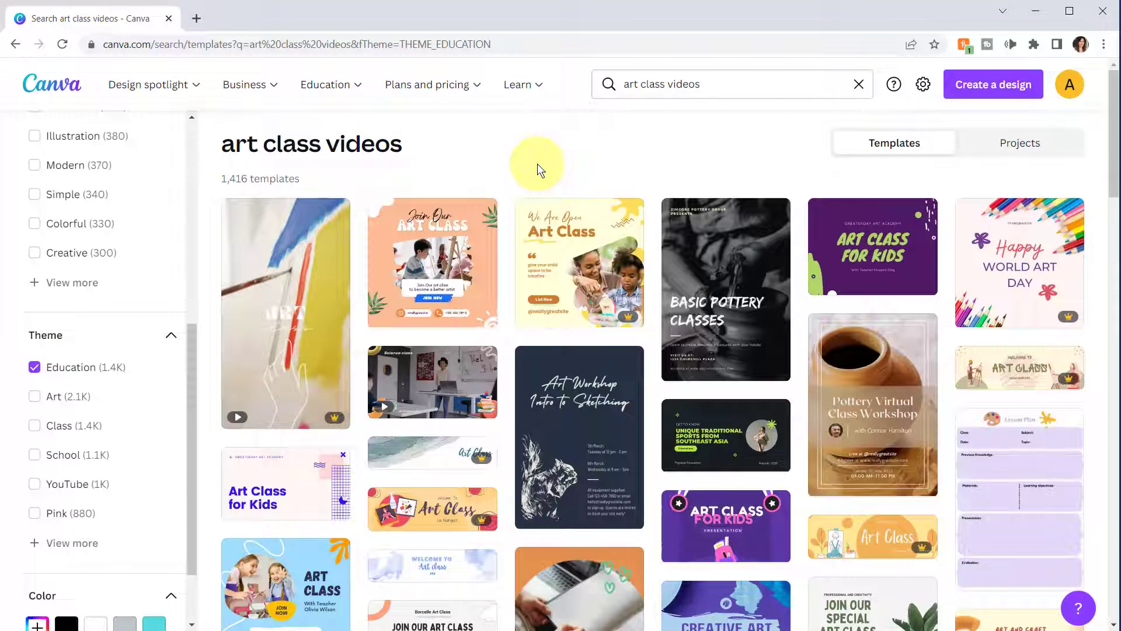
Step: Browse the Education-themed art class templates and narrow the results to the Video category
mouse_move(242, 420)
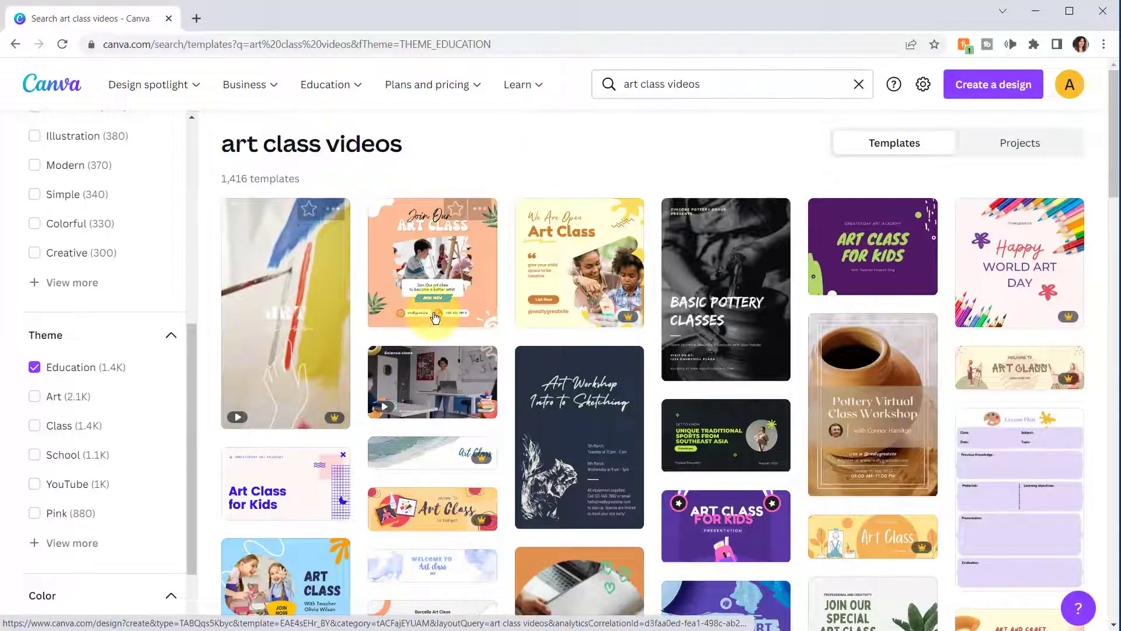
drag(1114, 146, 1114, 297)
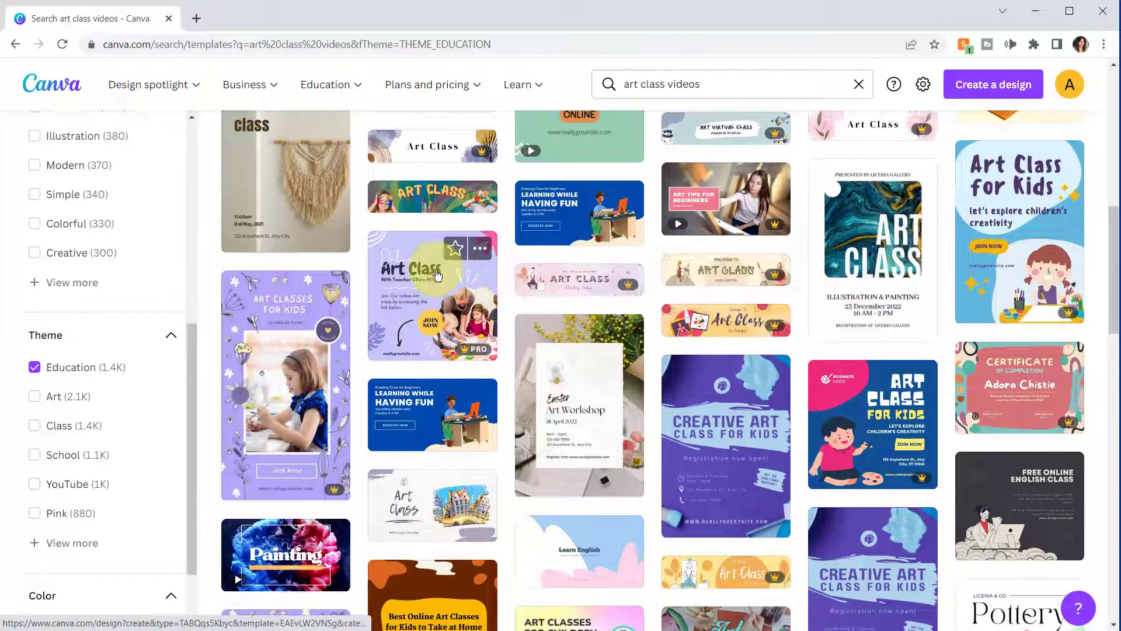
scroll(700, 164, up, 1)
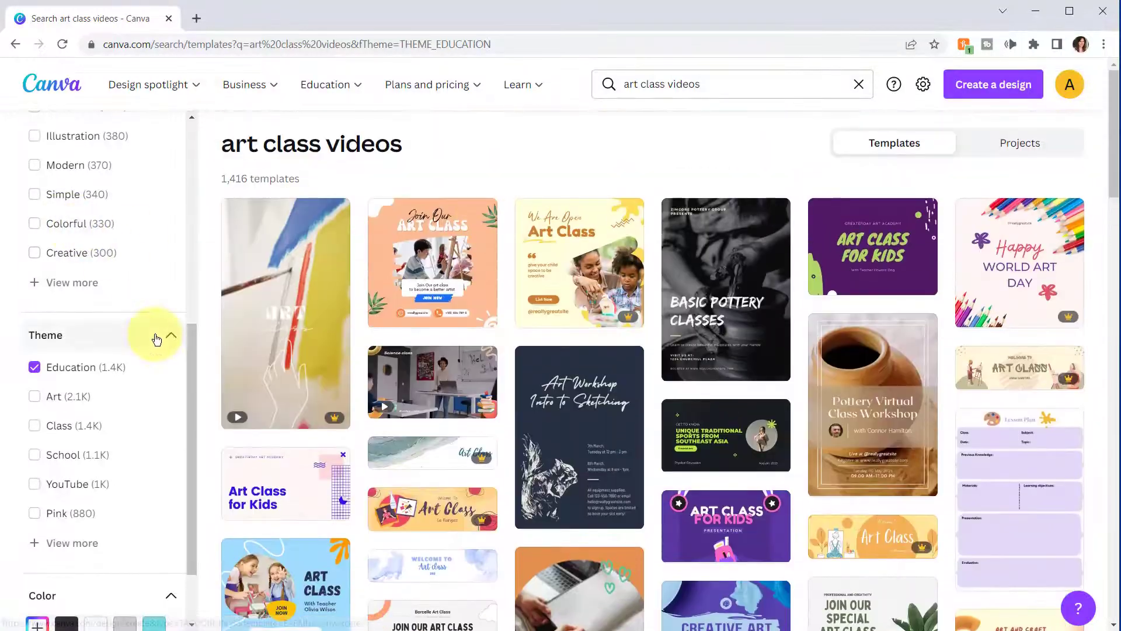
drag(195, 373, 176, 169)
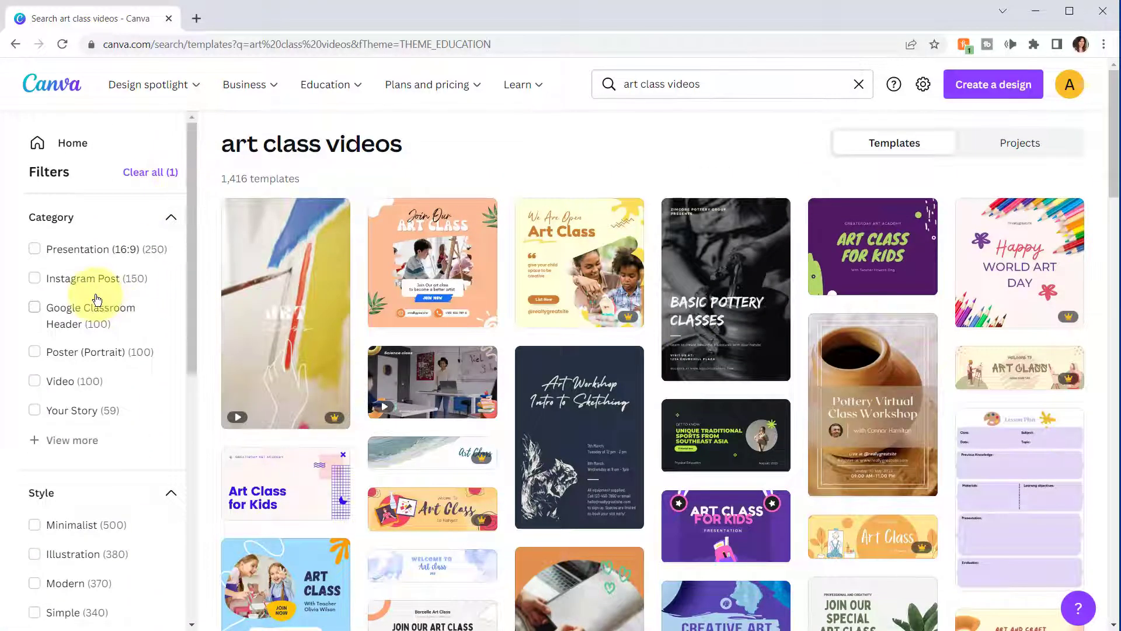
click(33, 380)
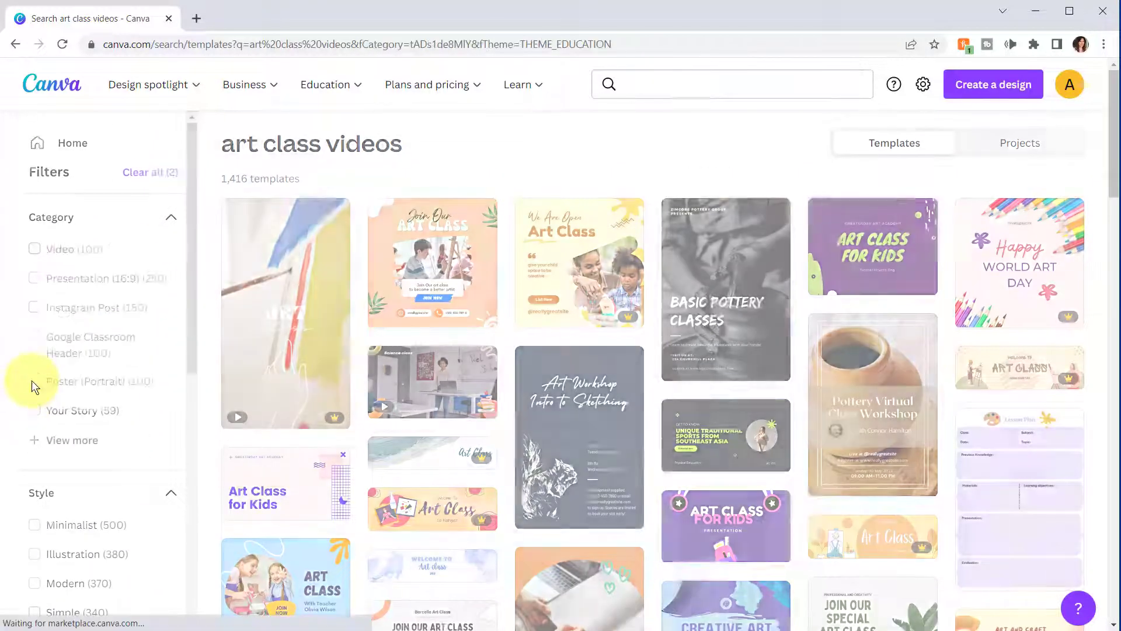
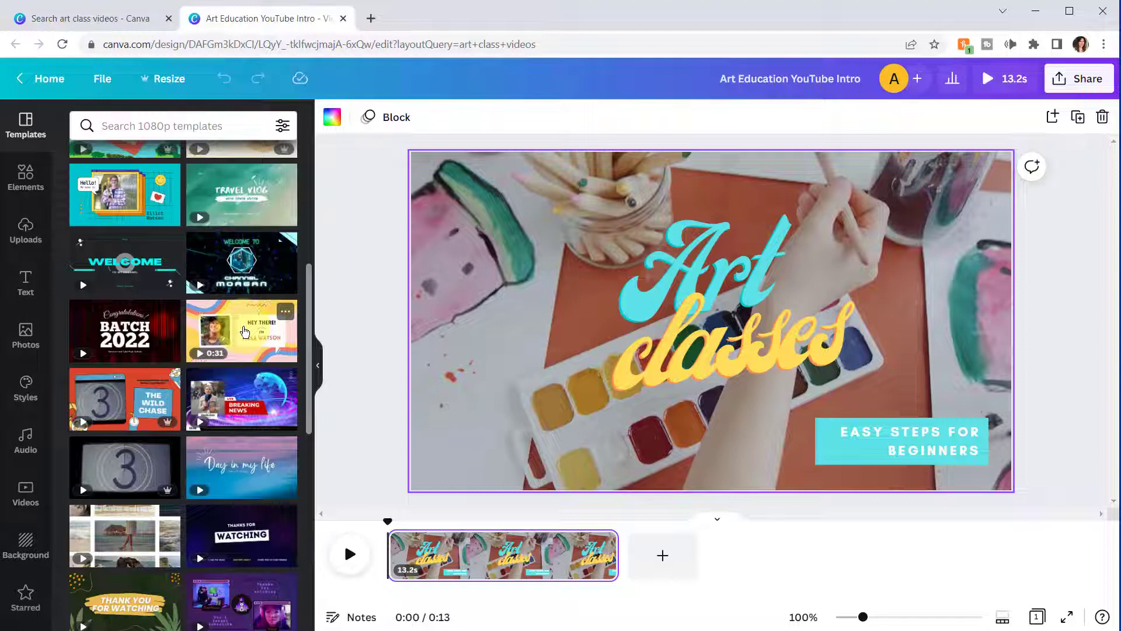
Step: Apply all 4 pages of the Rainbow Back to School Student Intro Video template to the video design
click(244, 331)
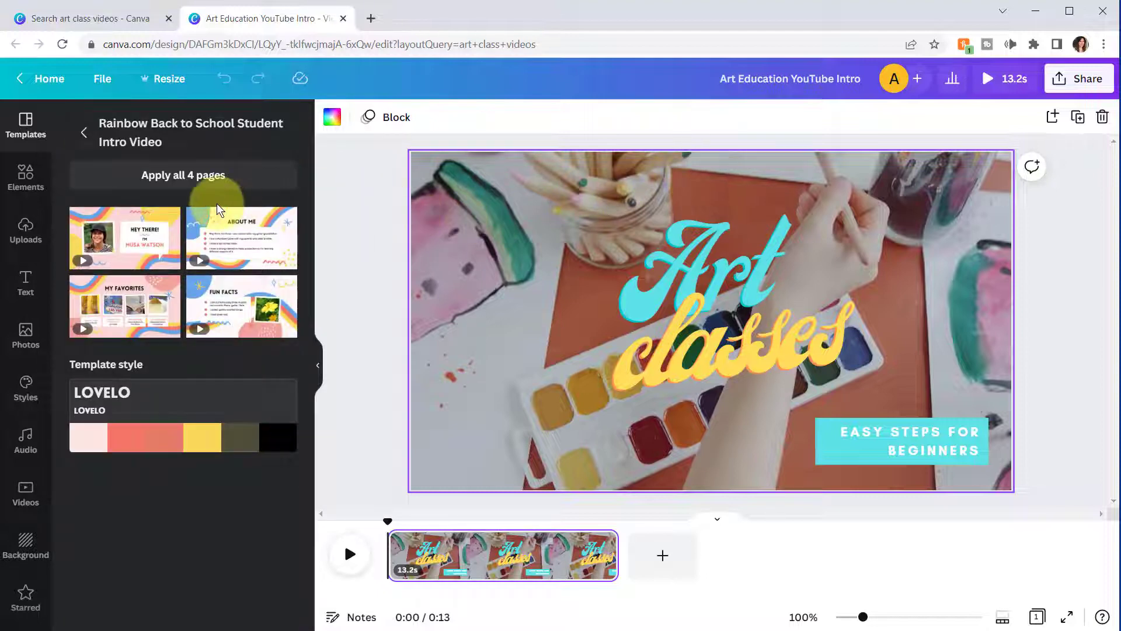
click(185, 178)
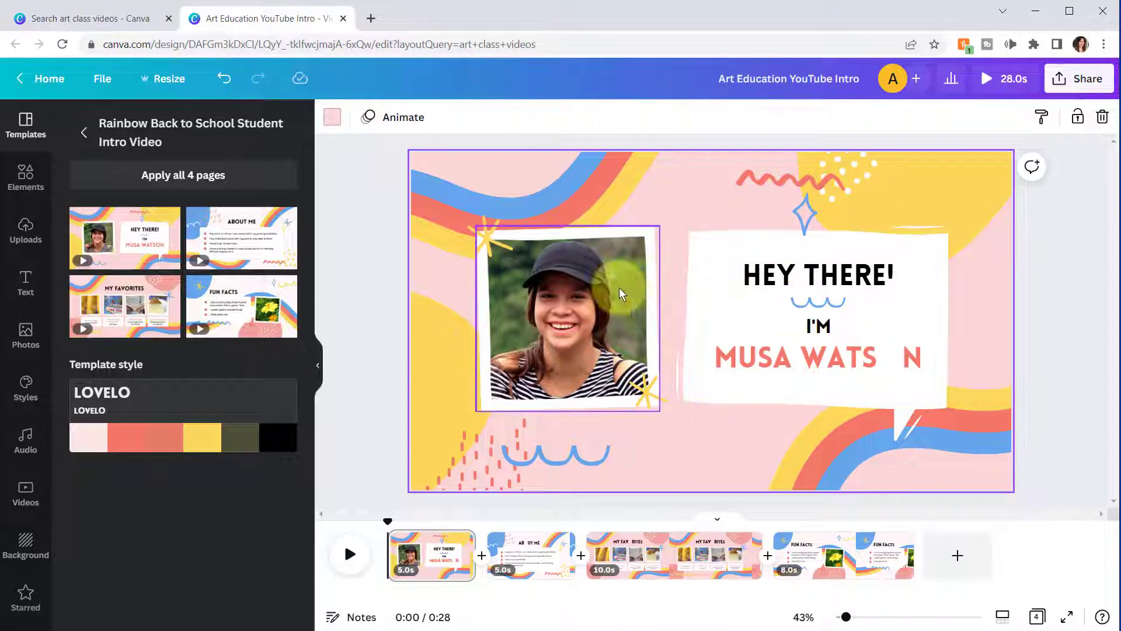
Step: Replace the first page's framed portrait with the photo of five children in a circle, found by searching photos for "children", and preview the video
click(575, 312)
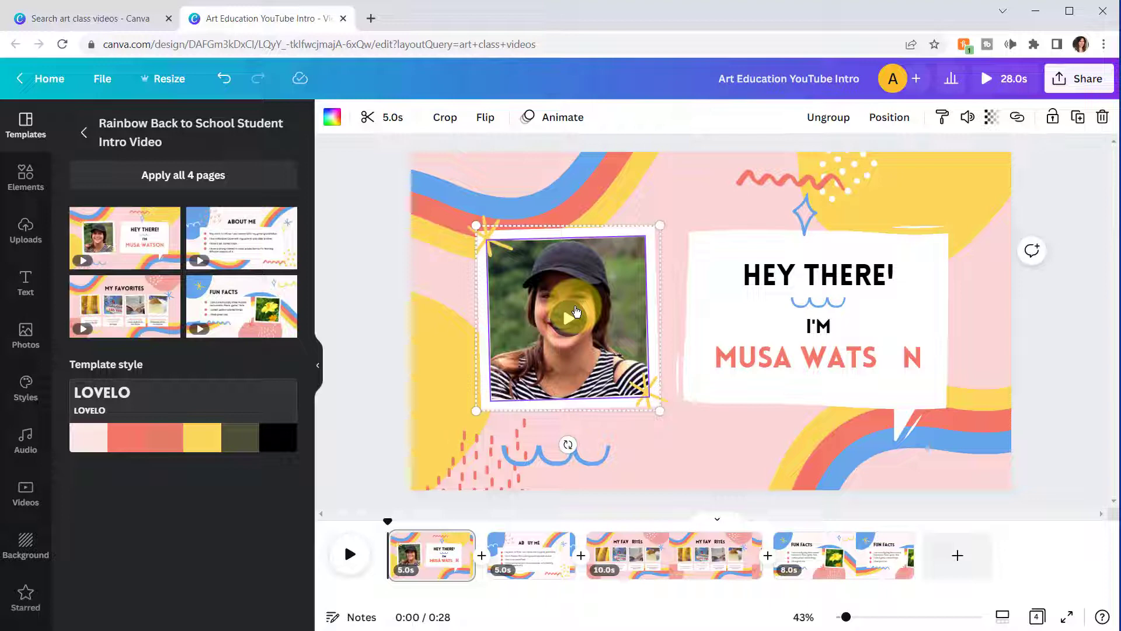
click(29, 341)
click(230, 125)
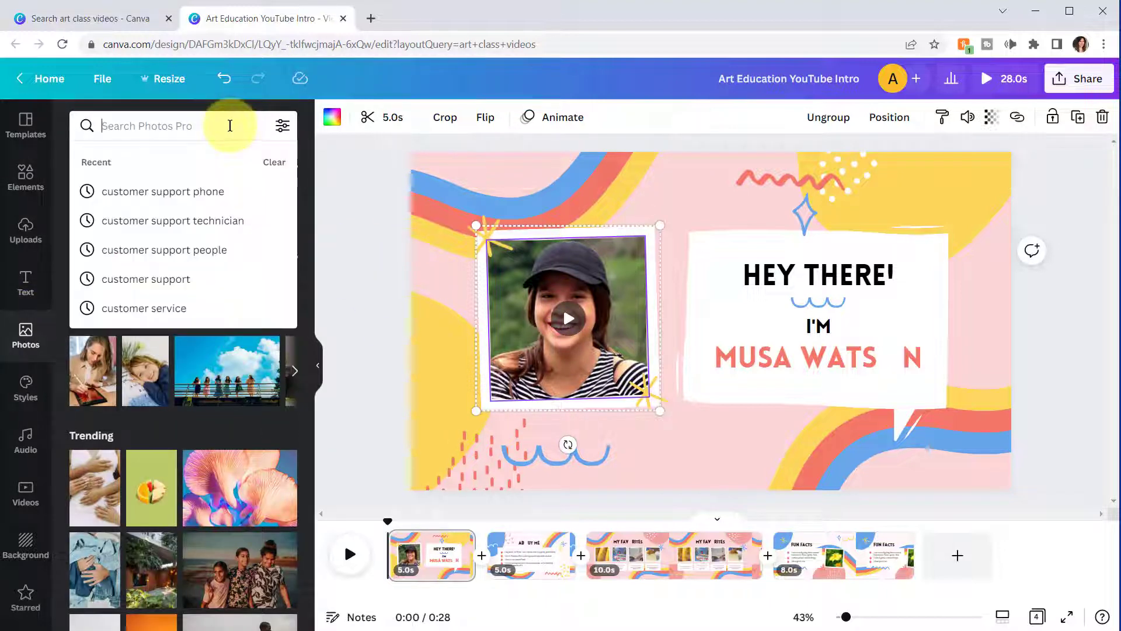
text(children)
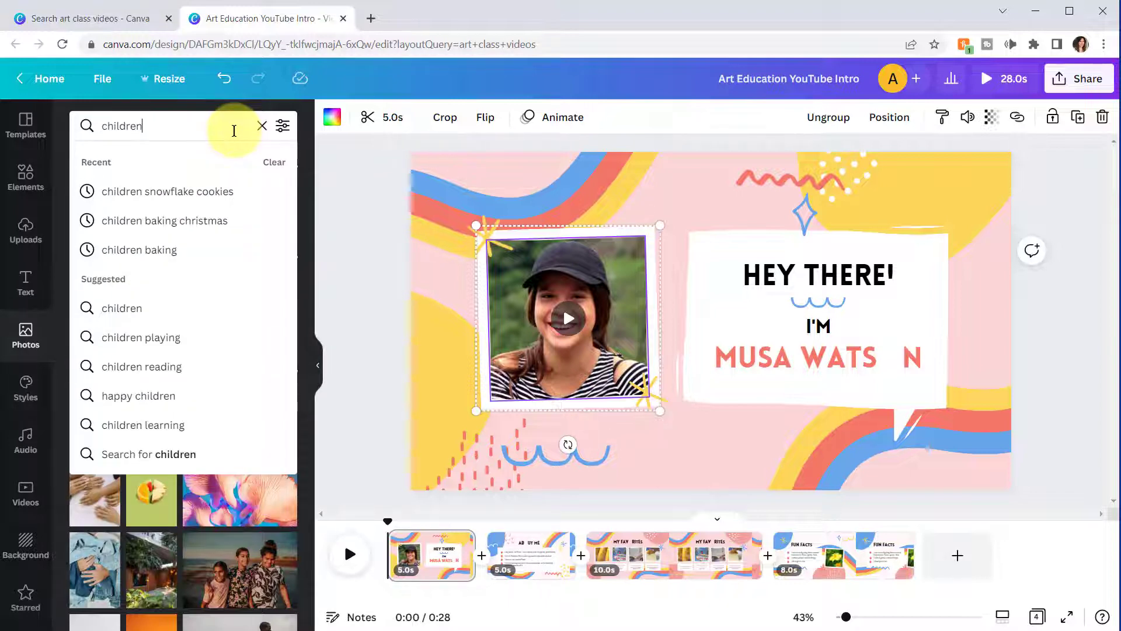
key(Return)
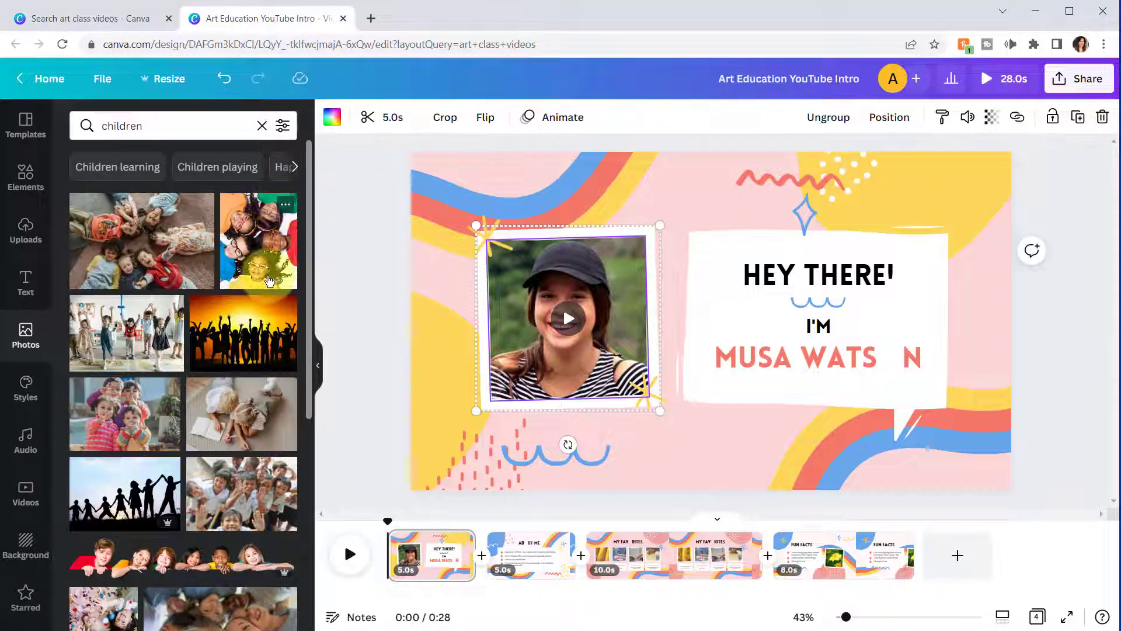
click(257, 237)
drag(261, 239, 664, 368)
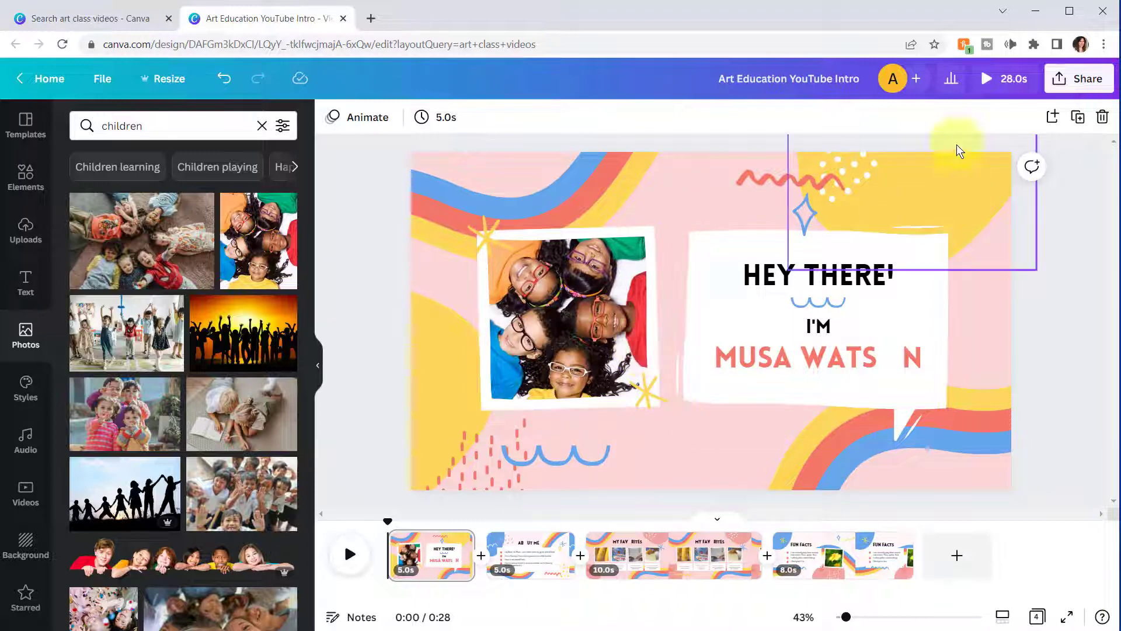
click(986, 82)
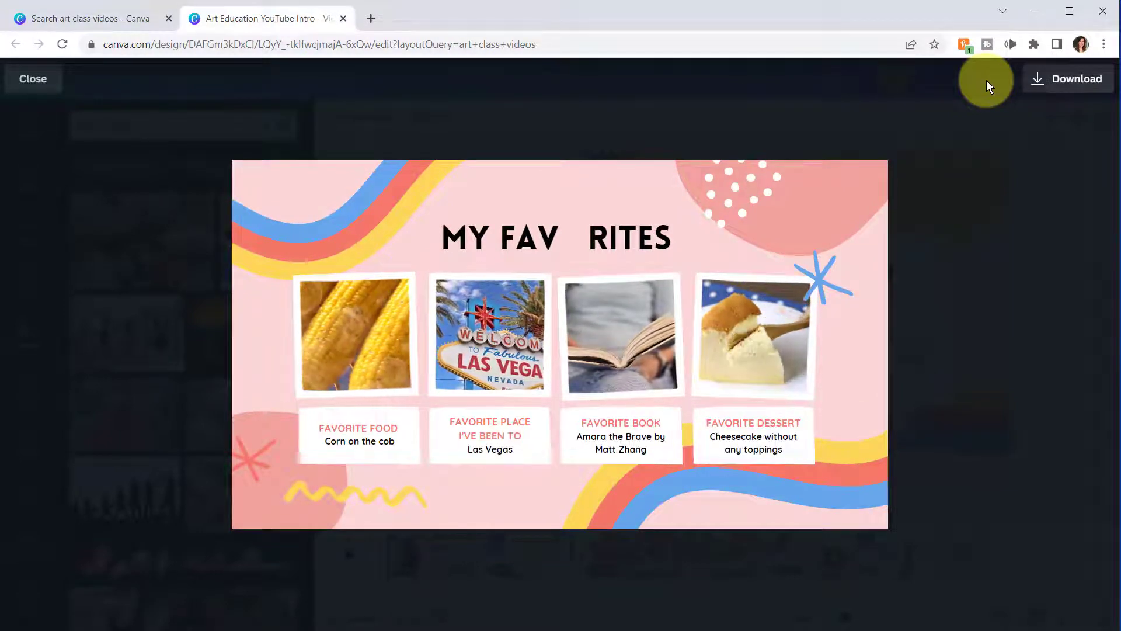
Step: Replace the Favorite Food picture on the My Favorites page with the berry bowl clip found by searching videos for "fruit"
click(37, 79)
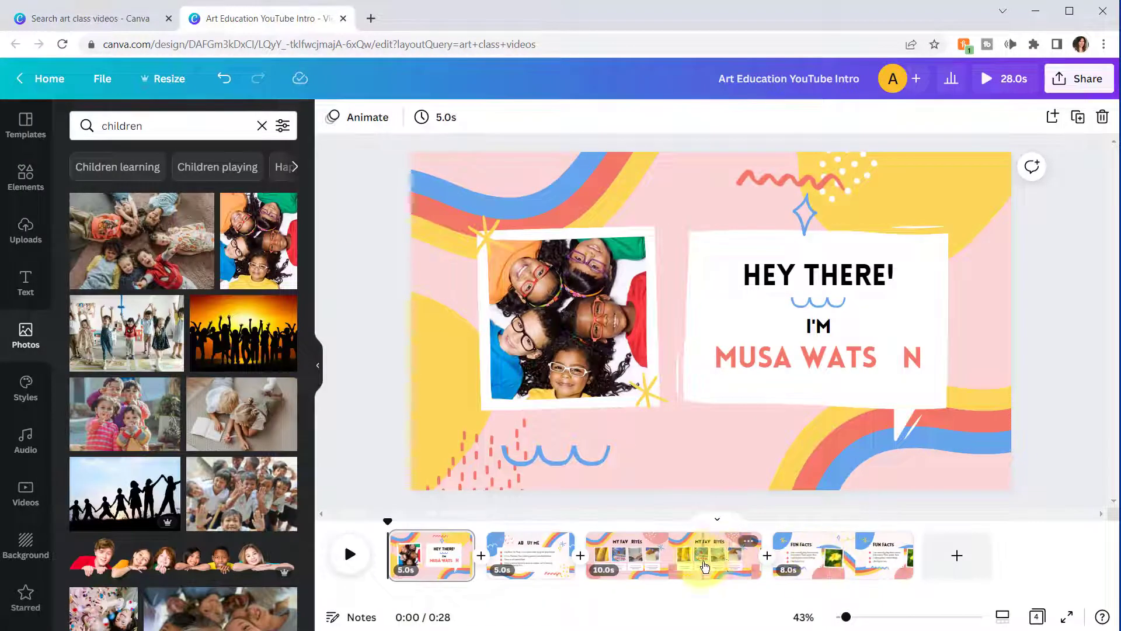
click(722, 561)
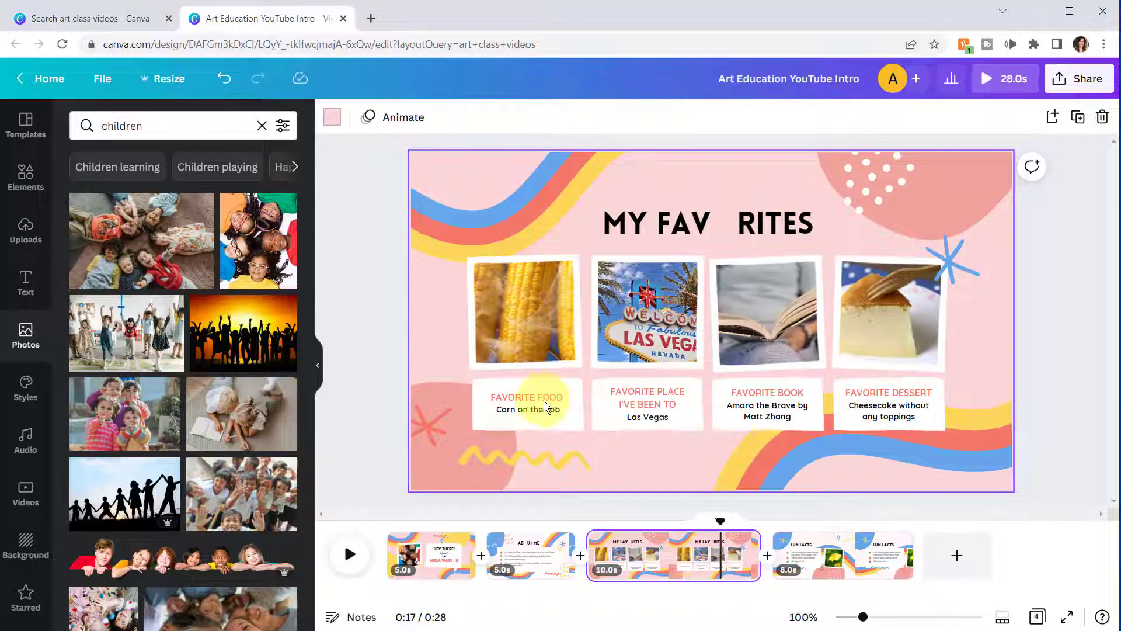
click(523, 311)
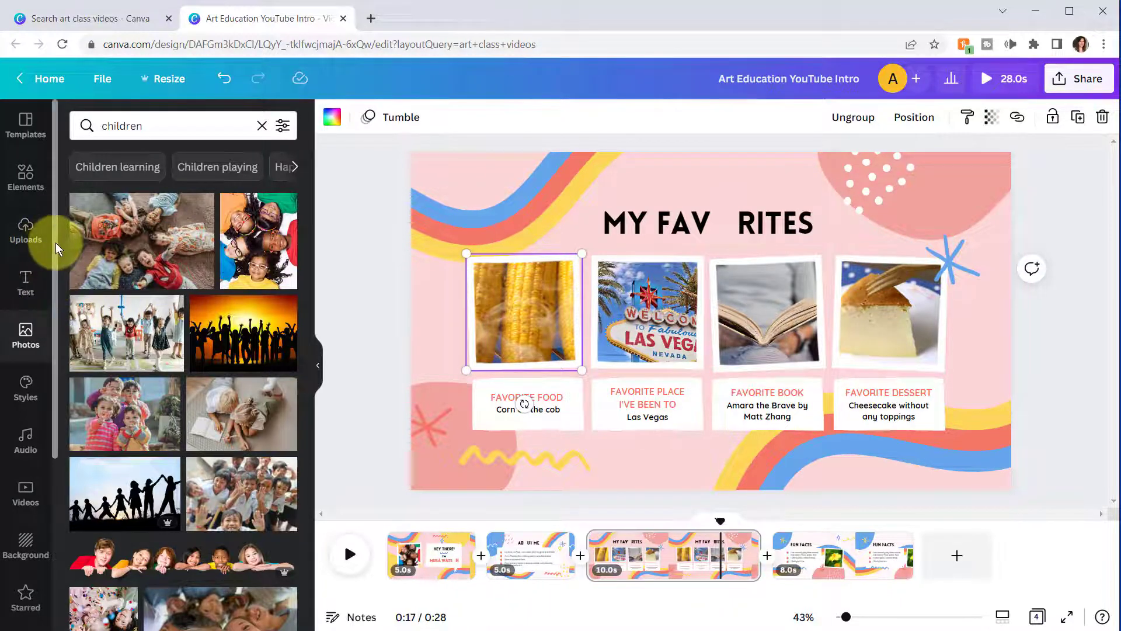
click(29, 500)
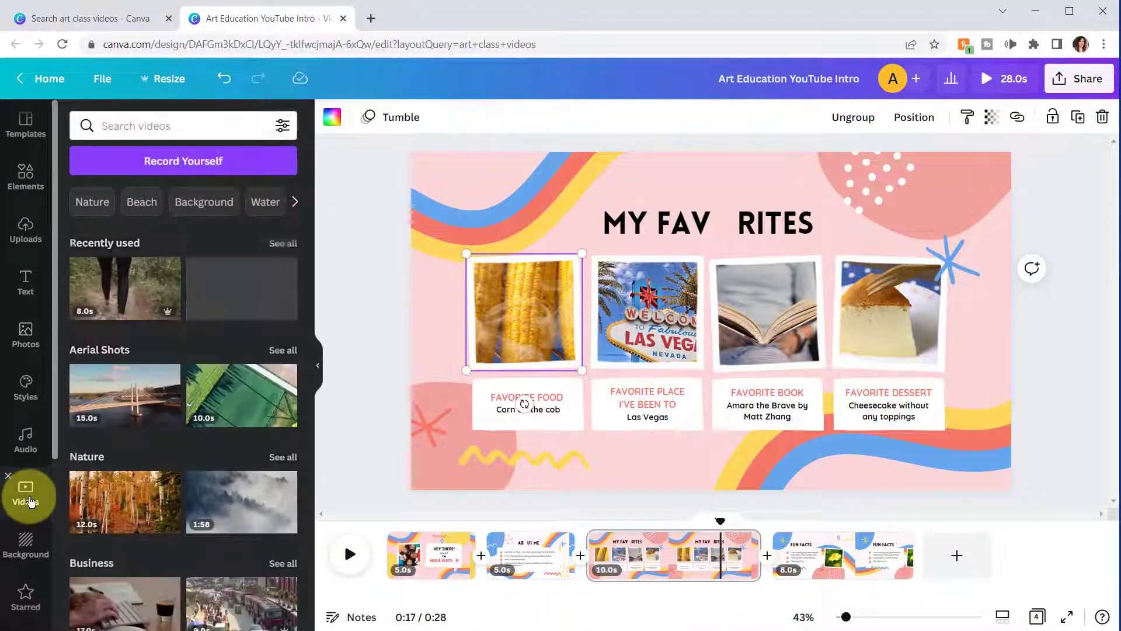
click(189, 130)
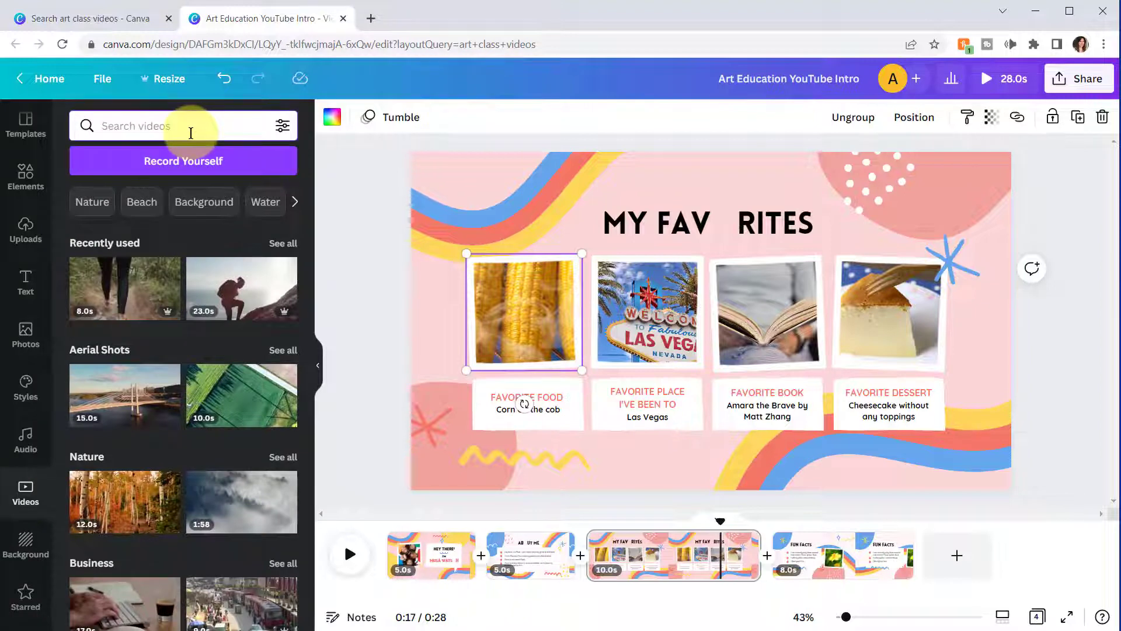
text(fruit)
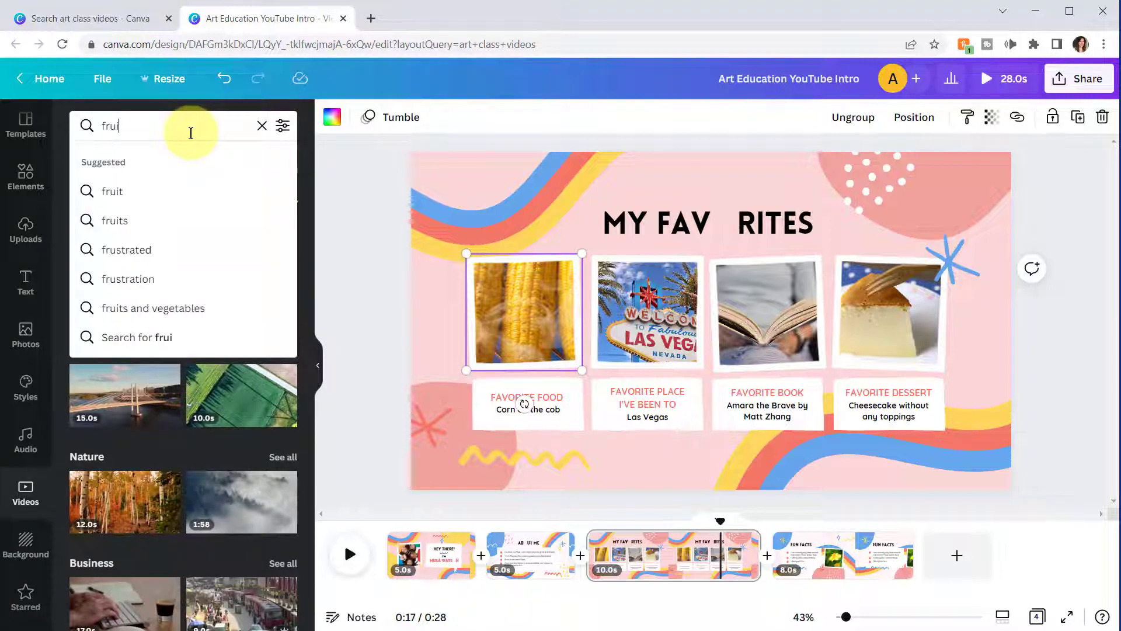
key(Return)
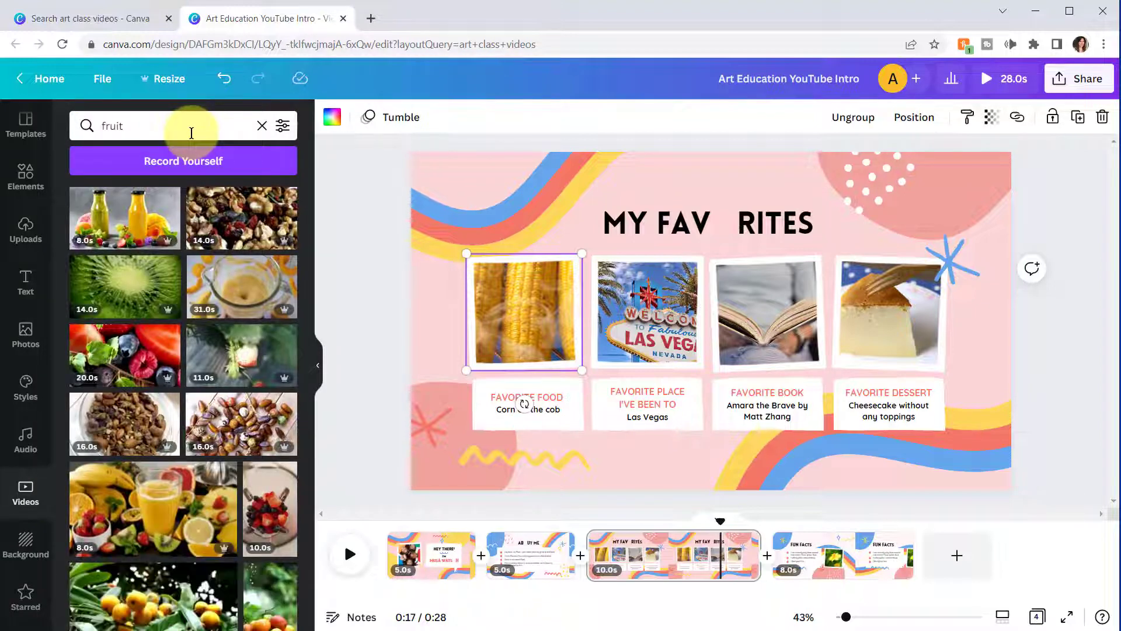
scroll(253, 278, down, 3)
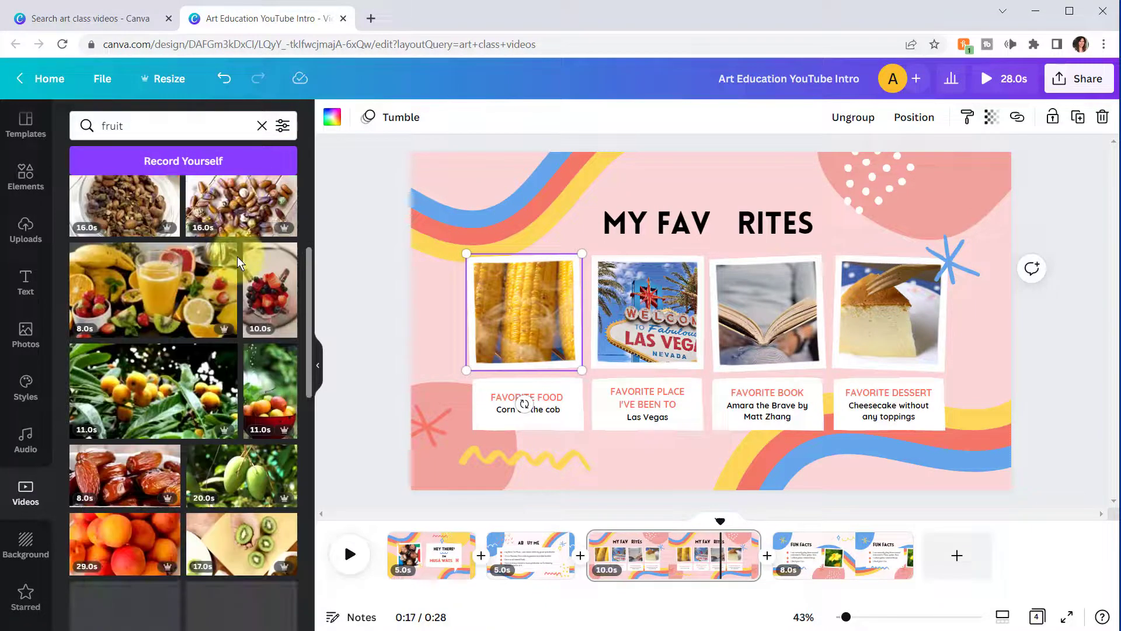
mouse_move(271, 294)
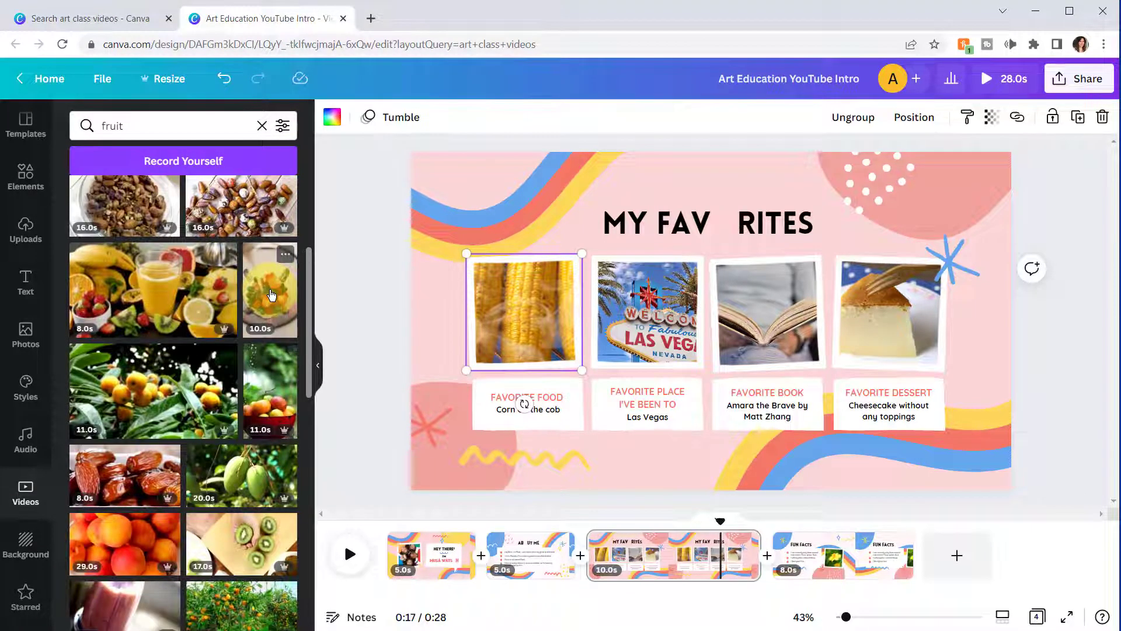
click(271, 294)
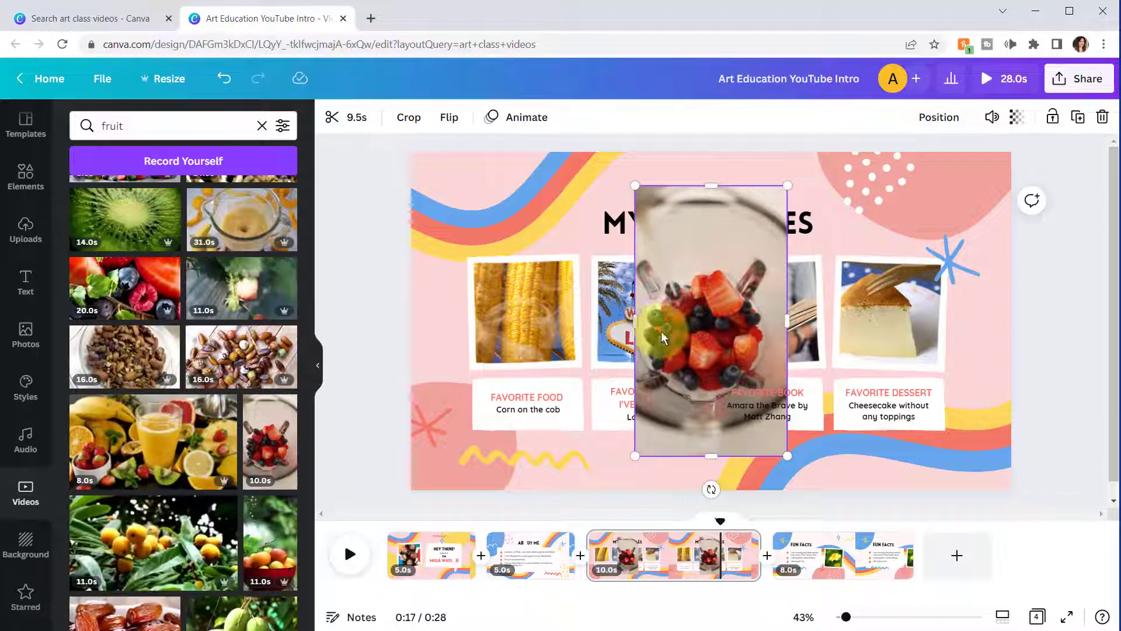
drag(707, 350, 538, 325)
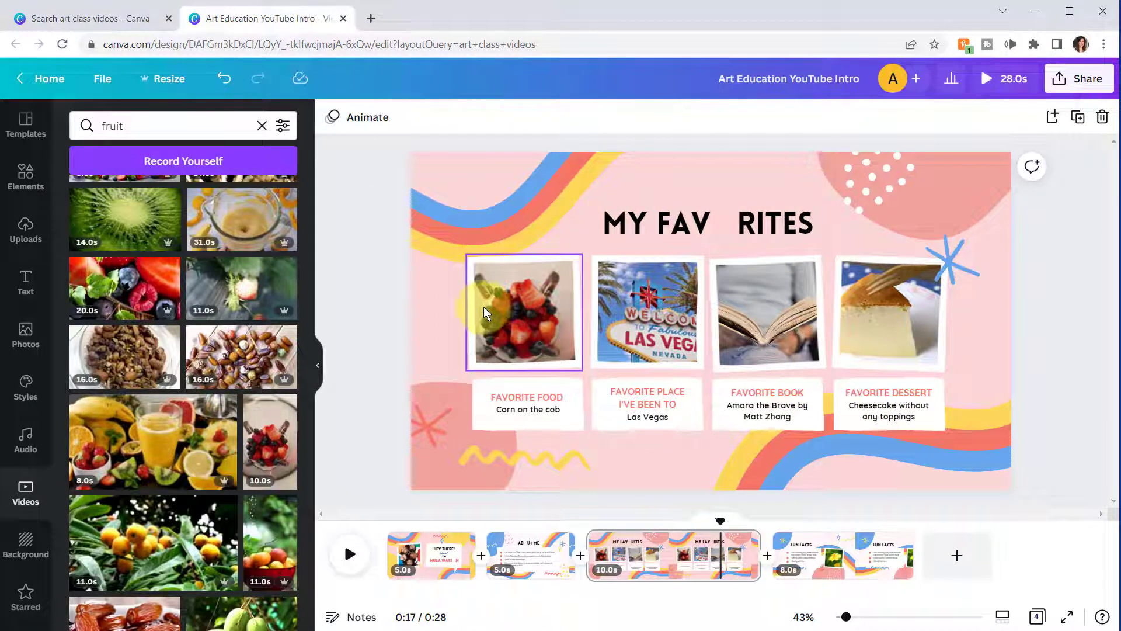
Step: Preview the class video, skipping ahead to the My Favorites page to watch the new clip play in its frame
click(988, 85)
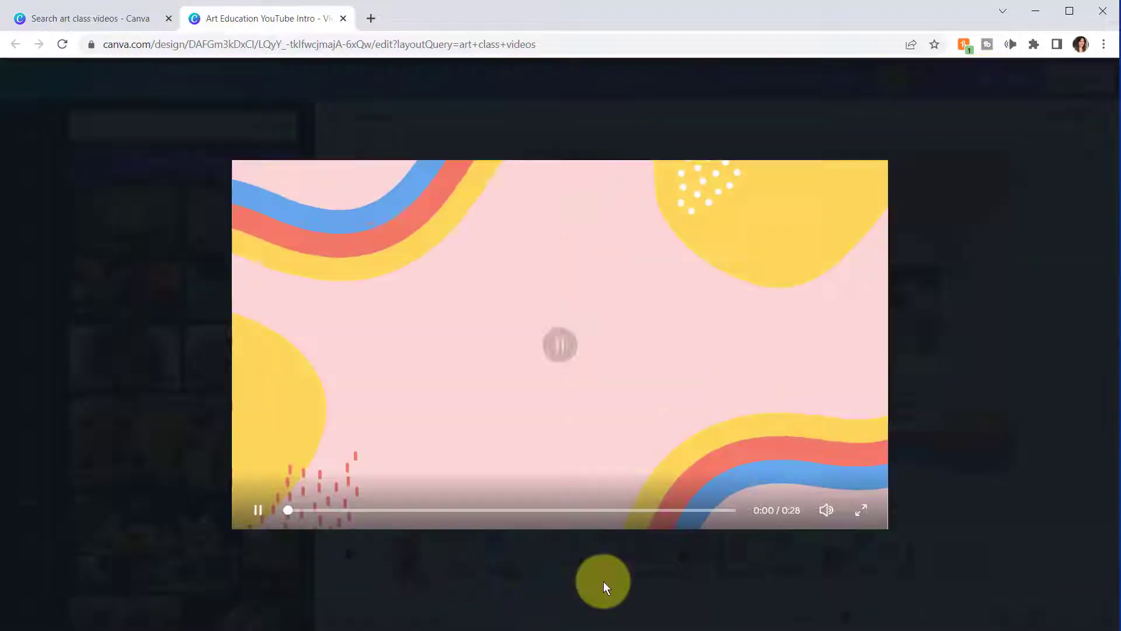
click(559, 514)
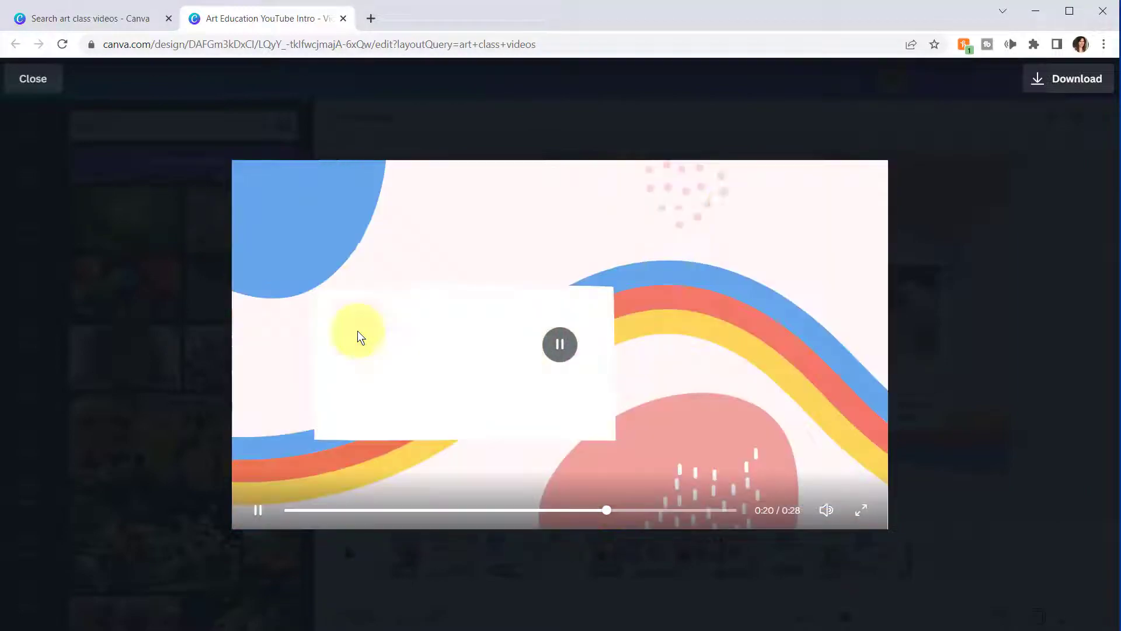
click(125, 109)
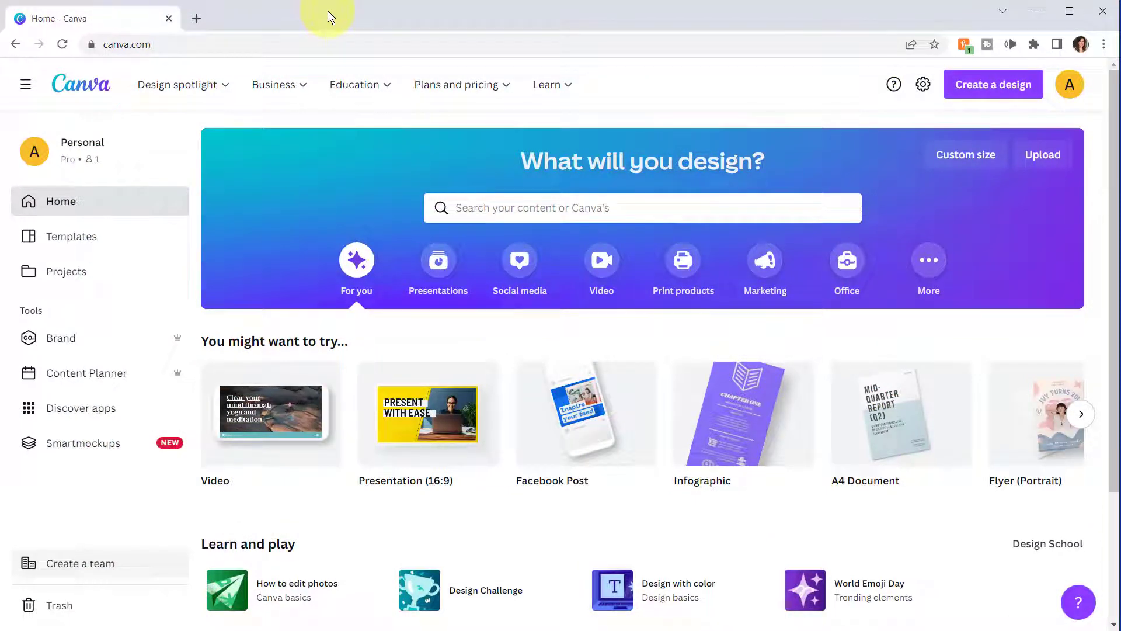
Step: Search Canva's templates for "educational activity sheets" from the home page
click(507, 216)
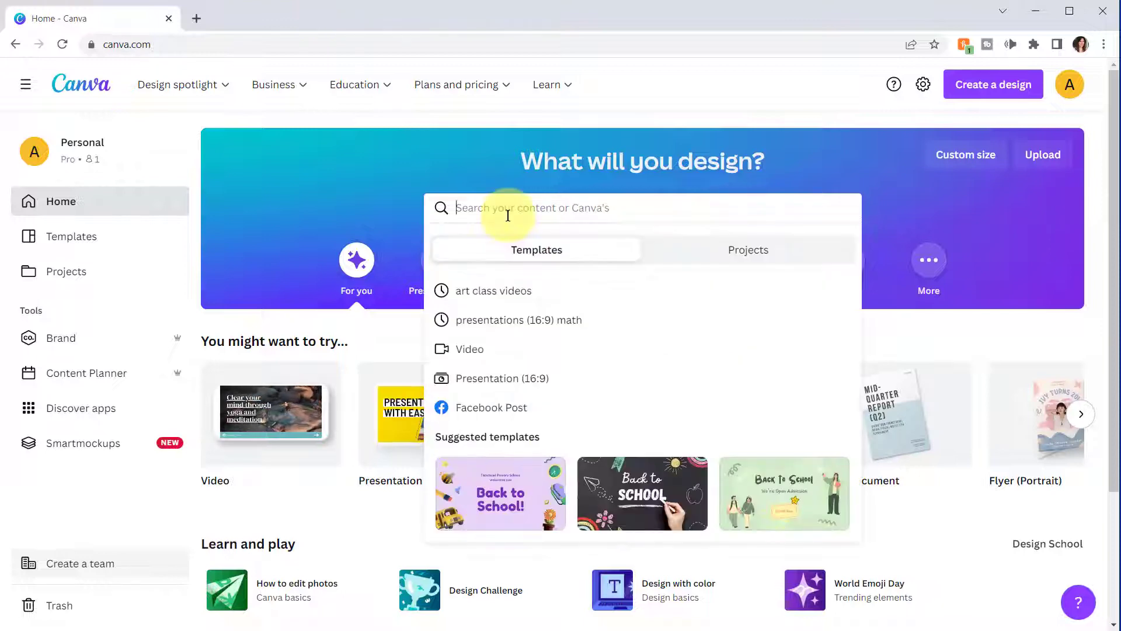
text(educ)
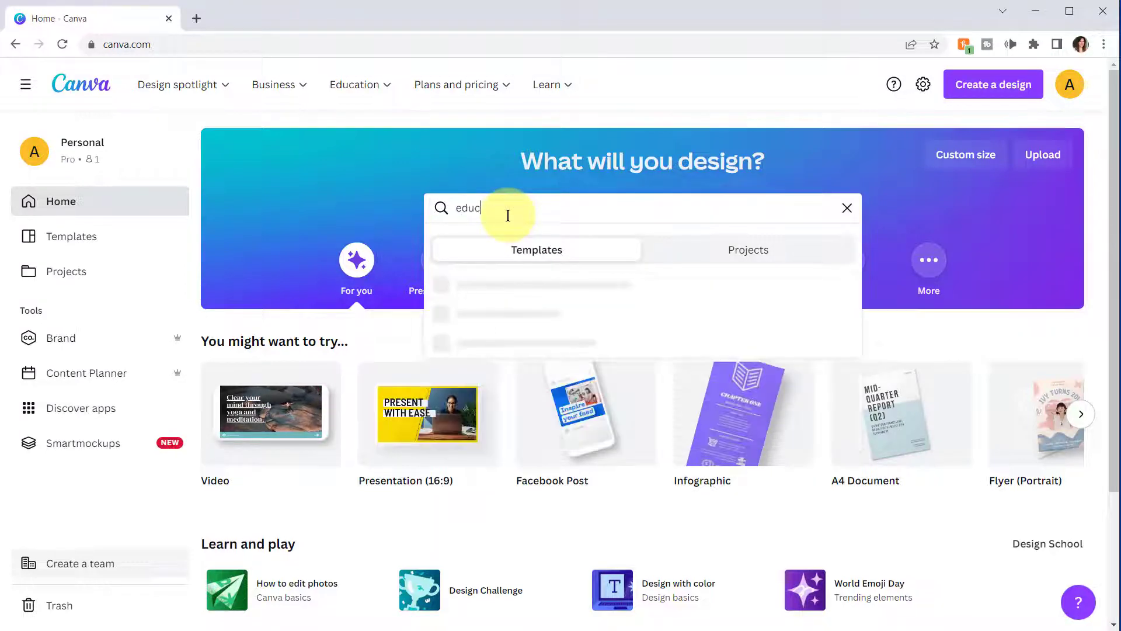
text(ational acti)
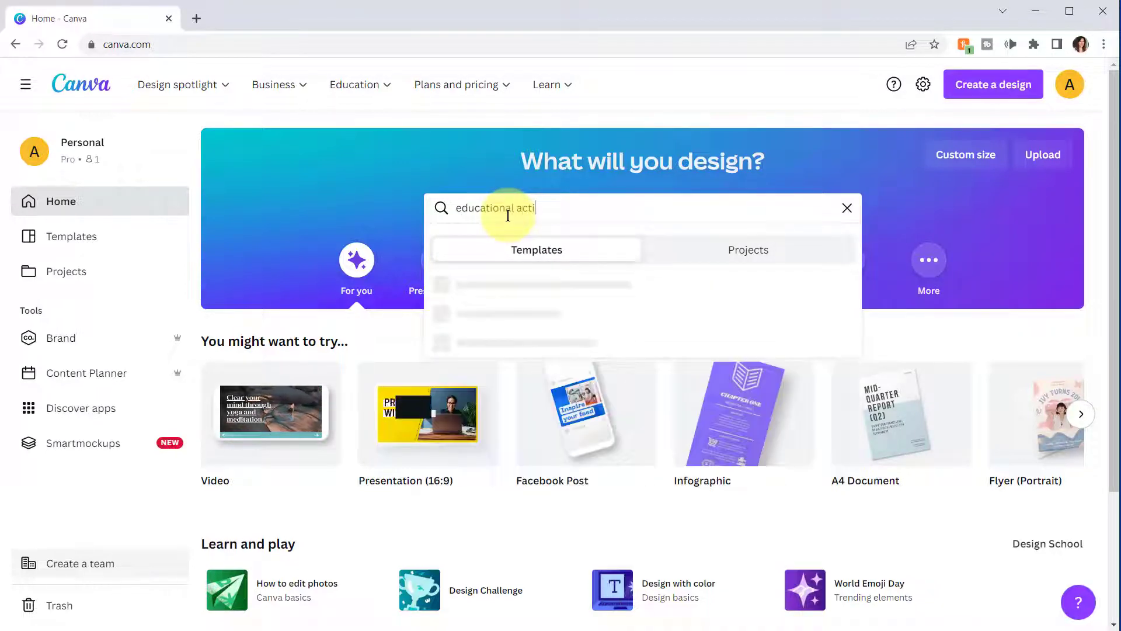
text(vity sheets)
key(Return)
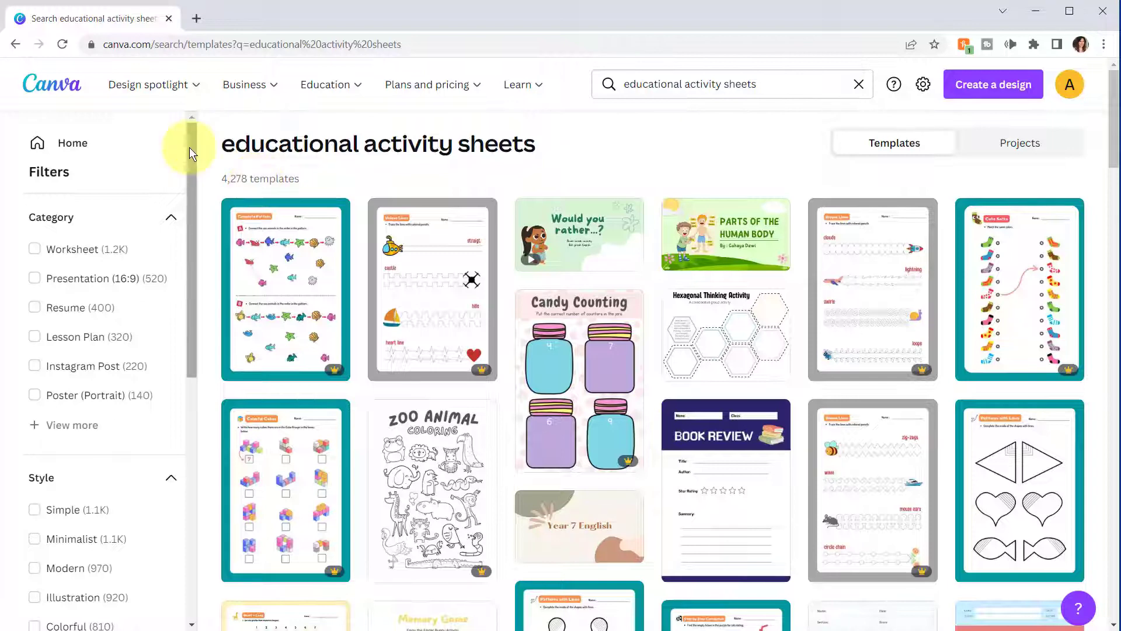
Step: Try filtering the activity sheet results by the Fun theme and by the Teacher theme, clearing each filter again
drag(191, 148, 208, 392)
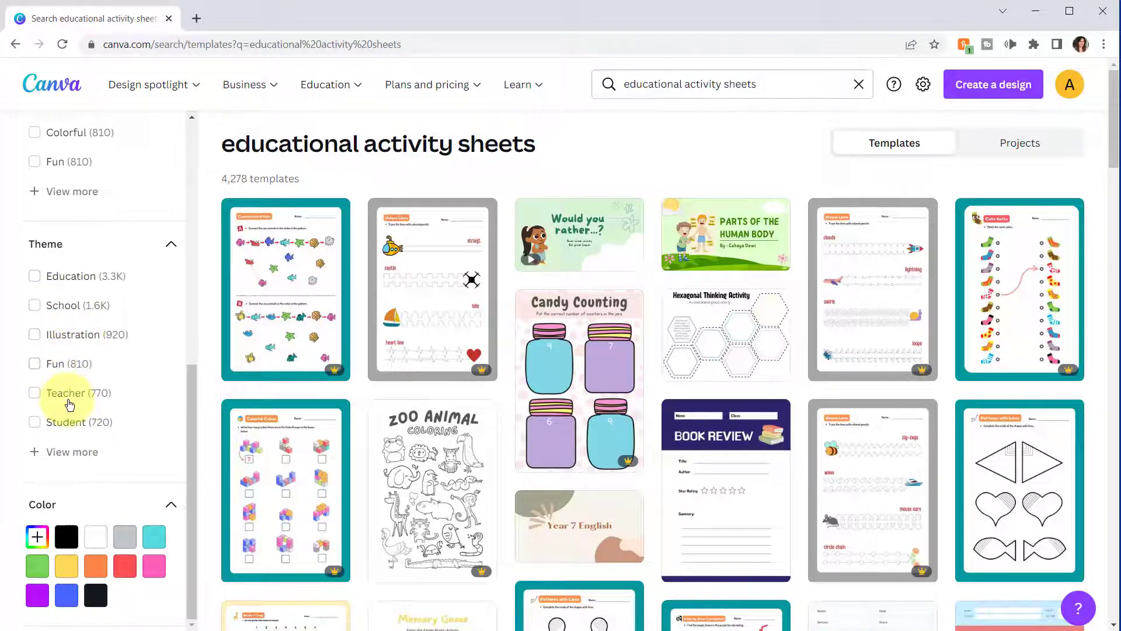
click(35, 364)
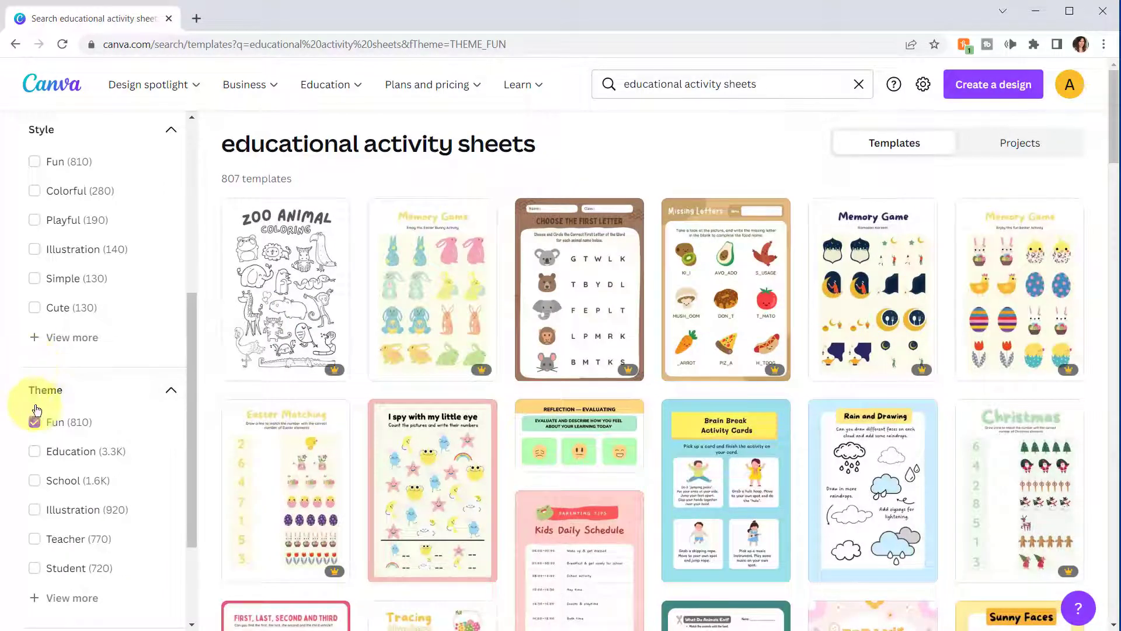
scroll(112, 352, down, 1)
scroll(112, 352, down, 3)
click(35, 276)
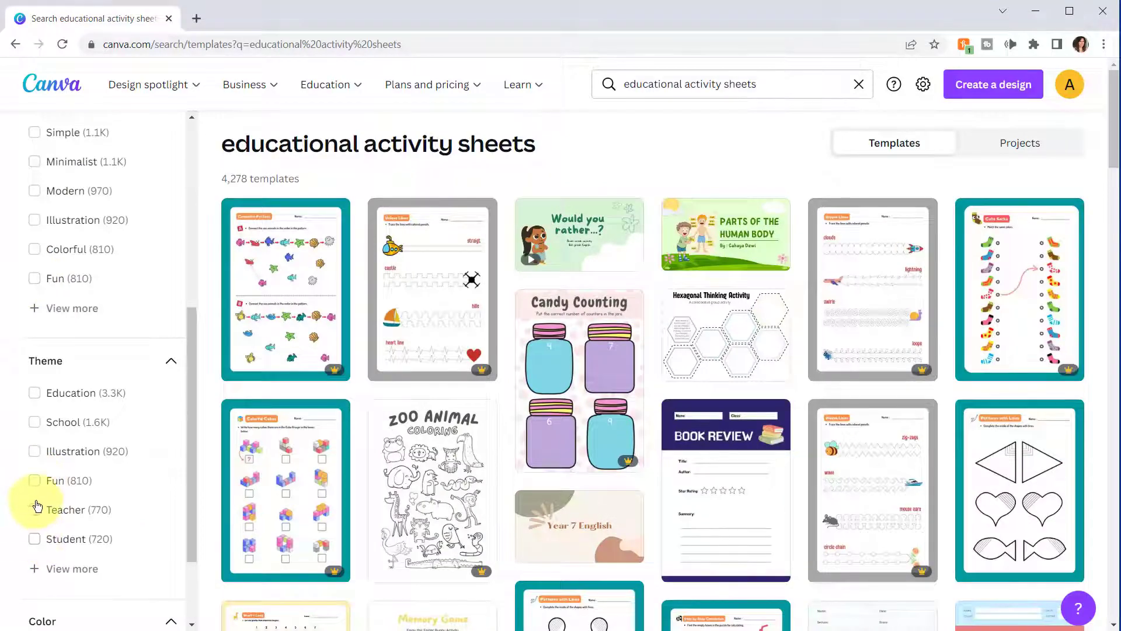
click(34, 510)
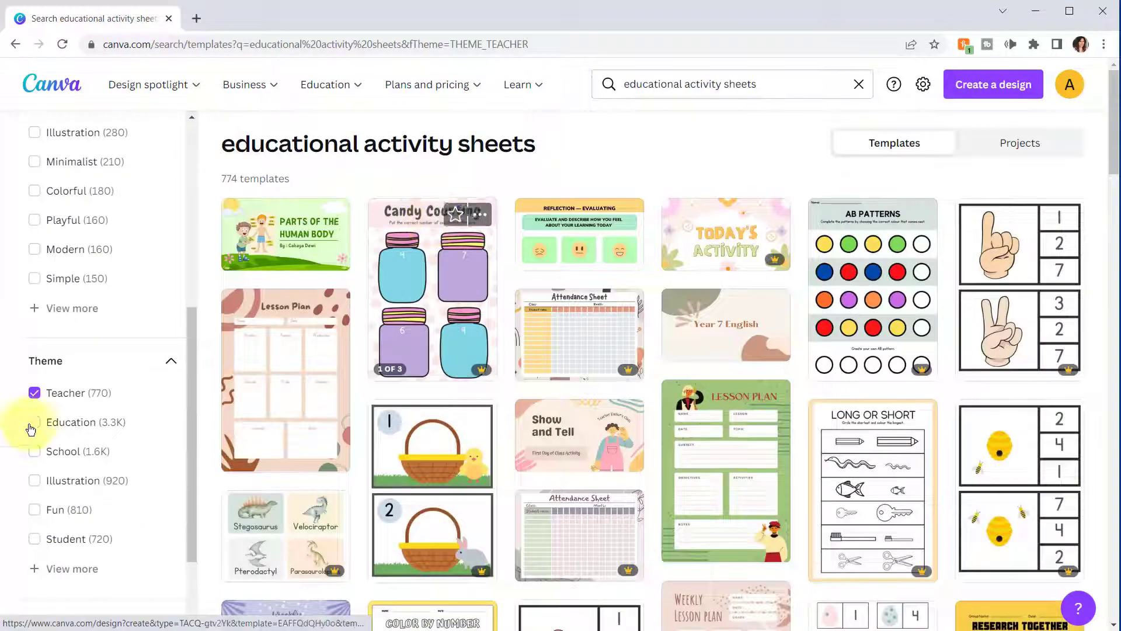
click(34, 275)
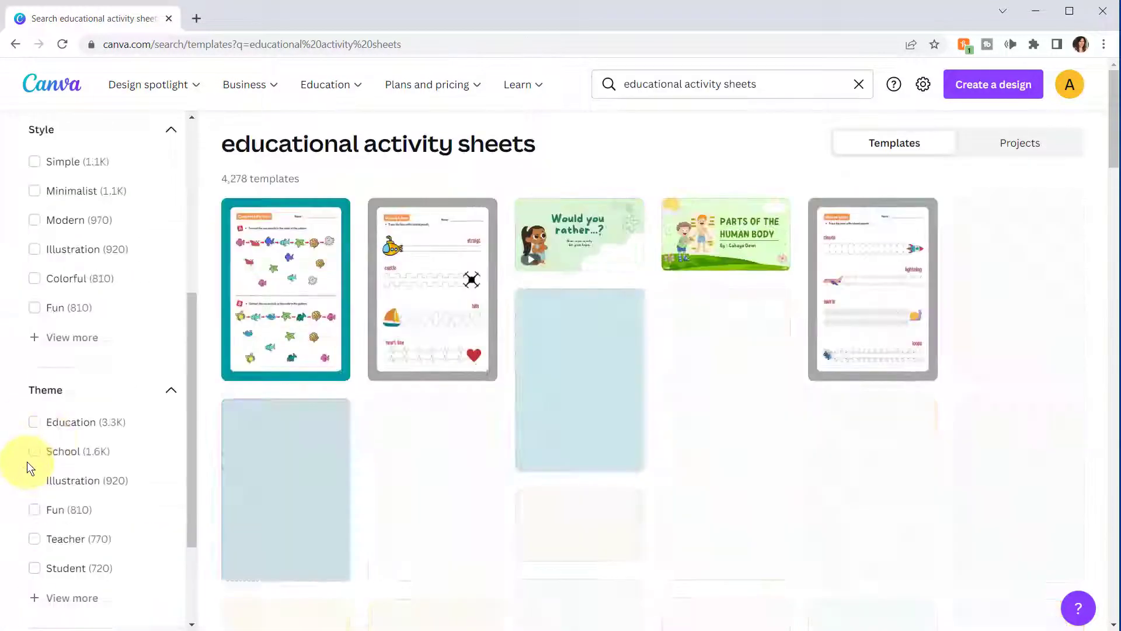
Step: Filter the activity sheets by the Student theme and open the Color By Number owl worksheet template for editing
scroll(43, 462, down, 3)
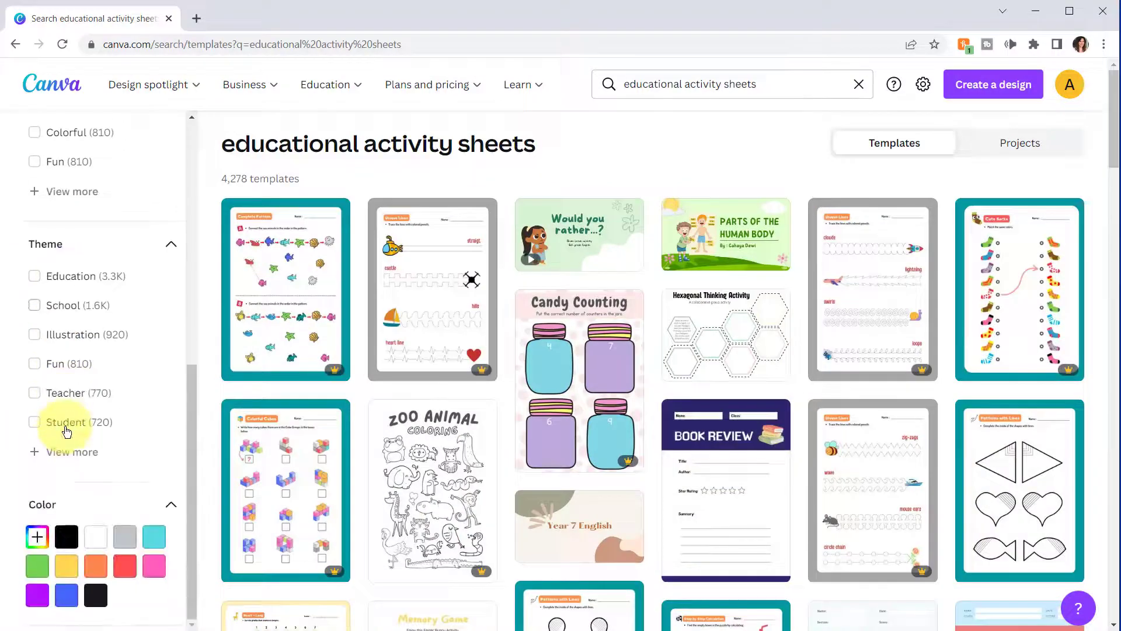
click(34, 422)
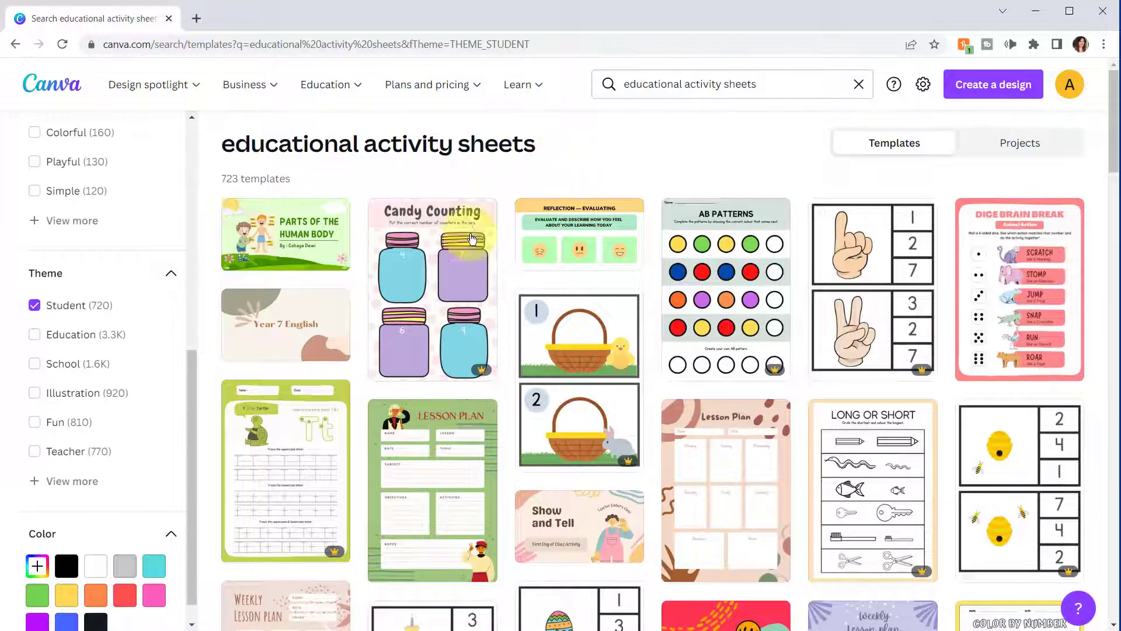
scroll(639, 239, down, 3)
scroll(639, 239, down, 3)
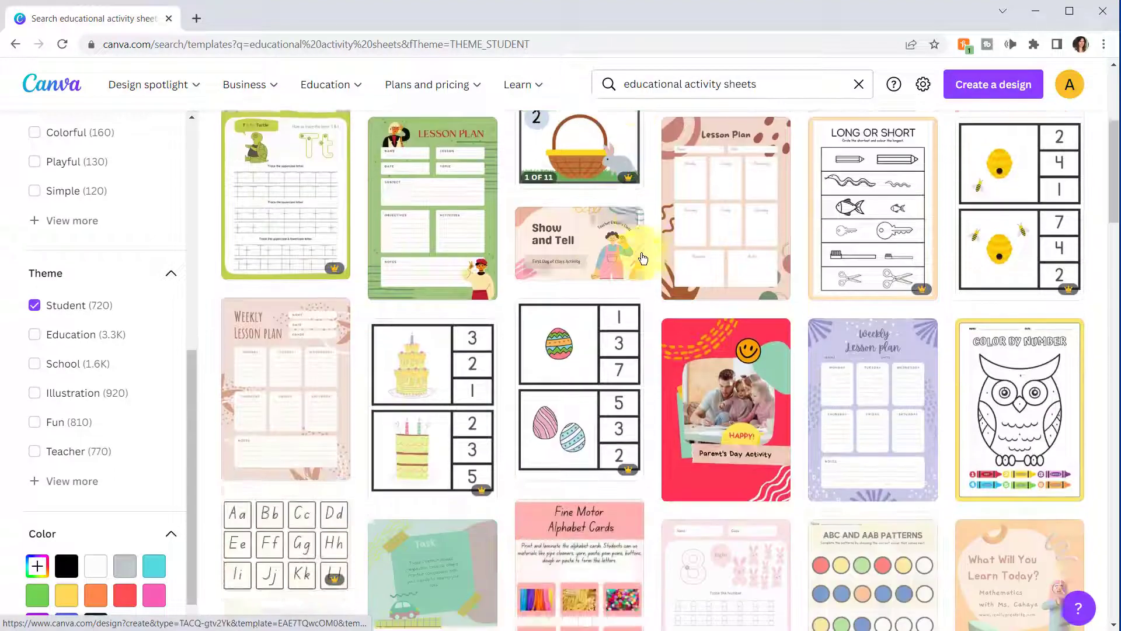
click(1031, 378)
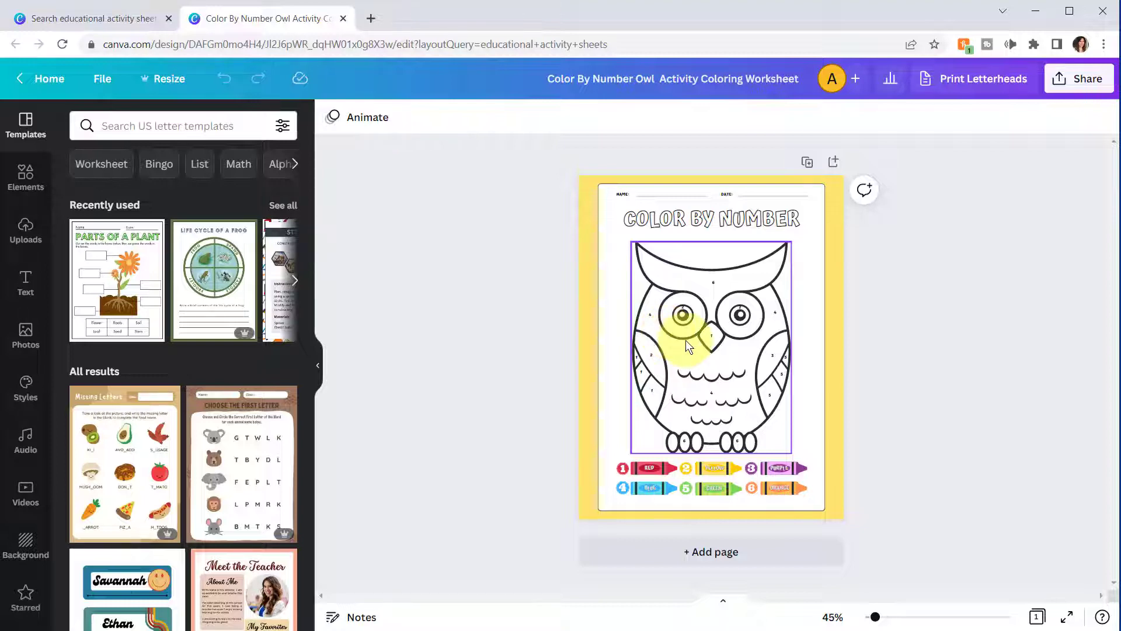
Step: Search the elements library for "lion" and refine the search to "lion black and white"
click(23, 175)
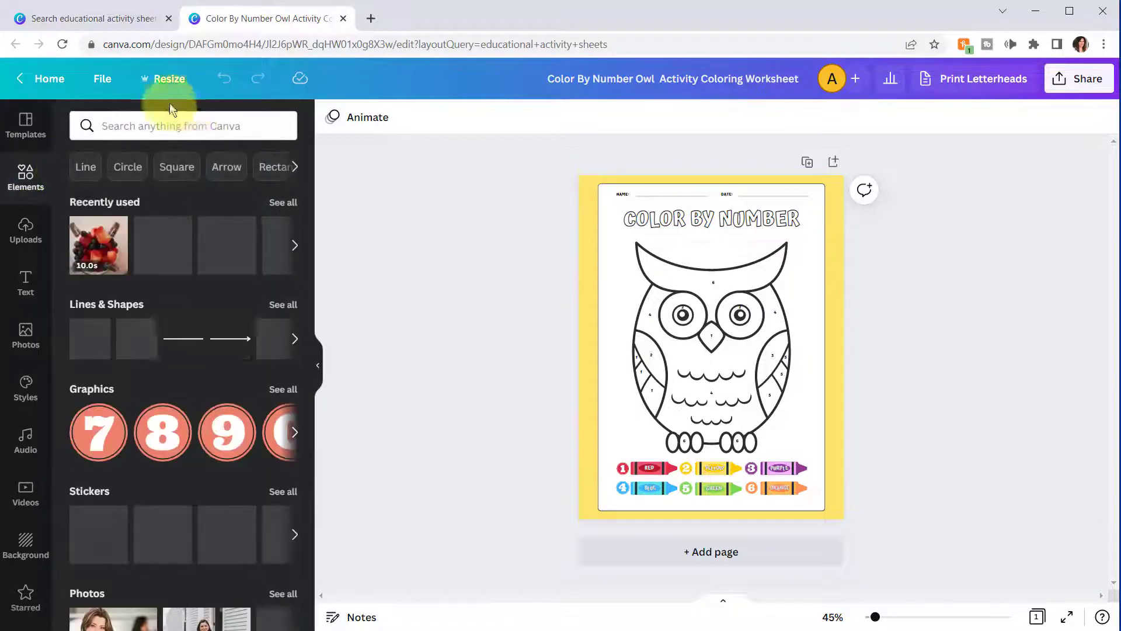
click(178, 124)
text(lion)
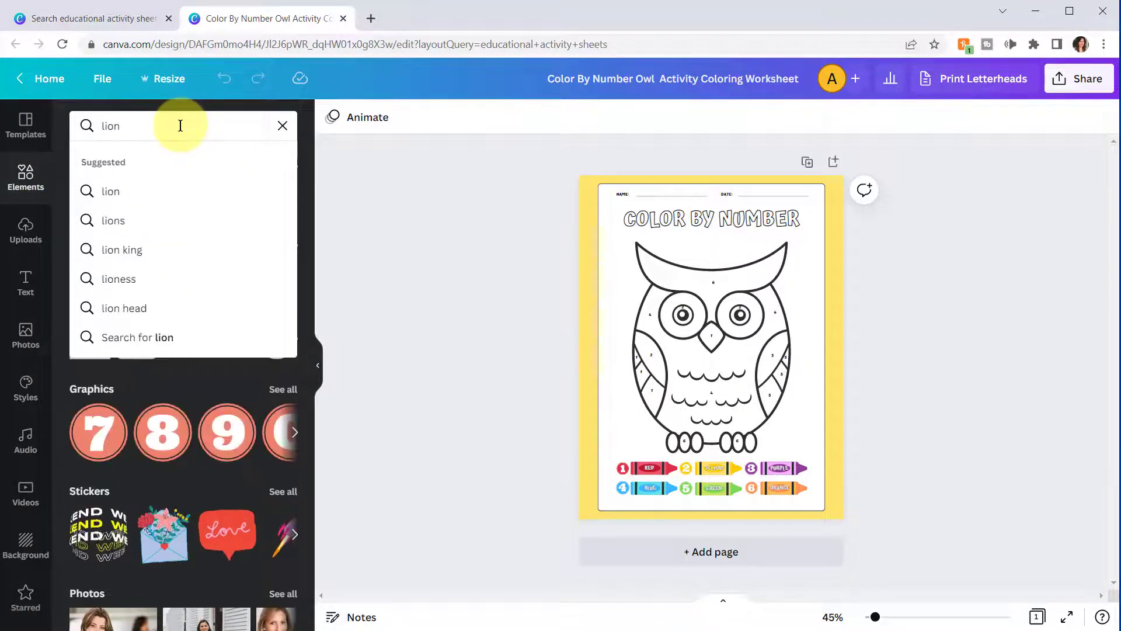
key(Return)
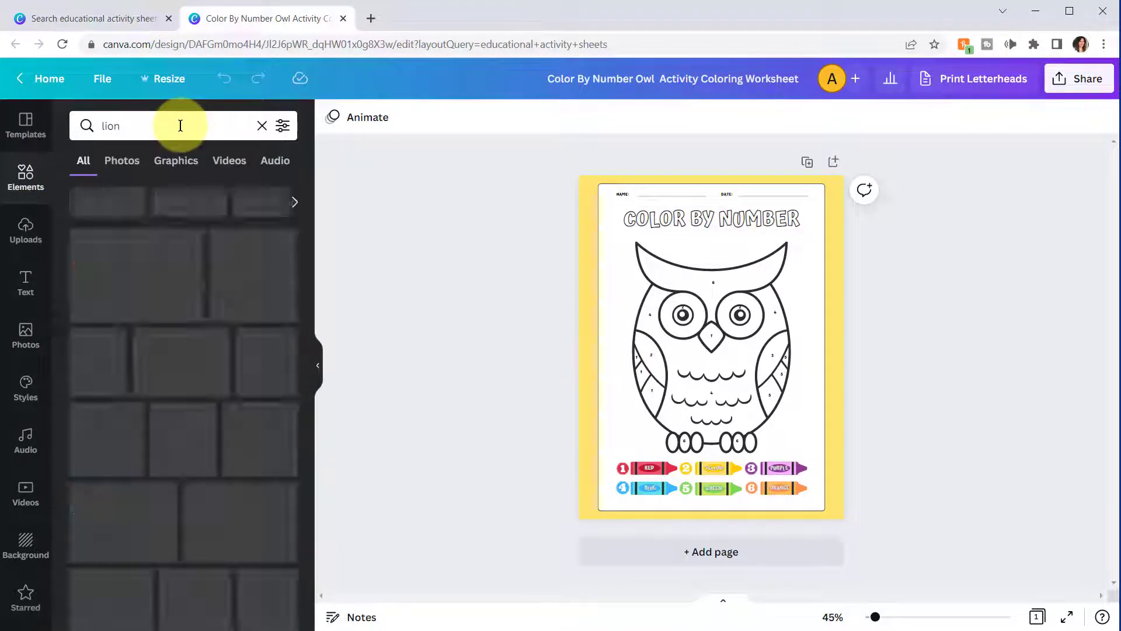
click(189, 125)
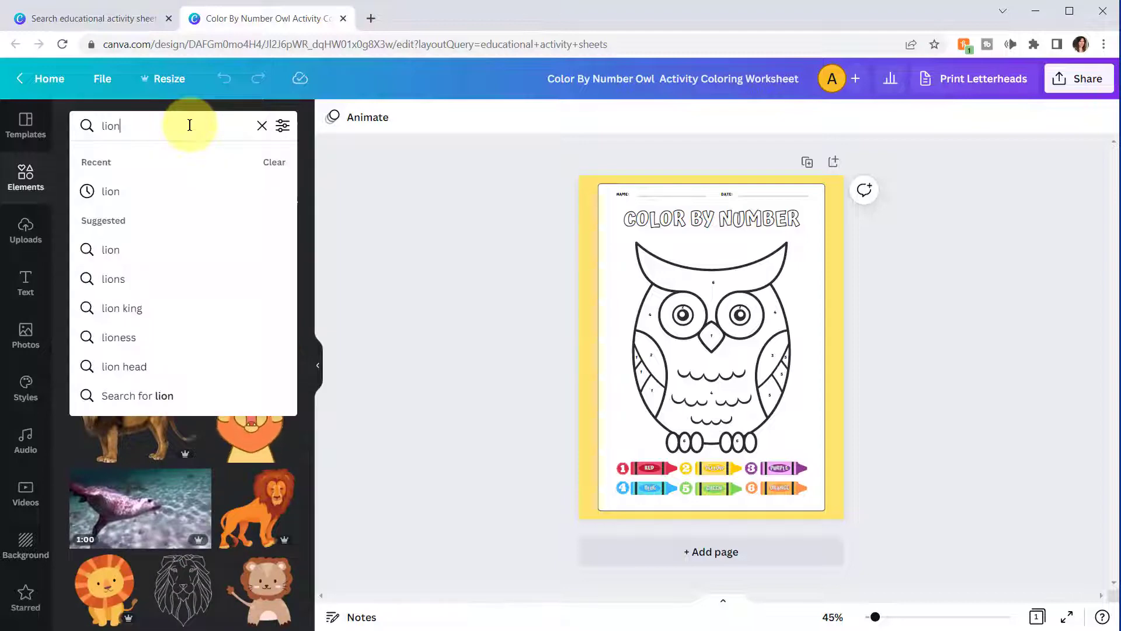
text(bla)
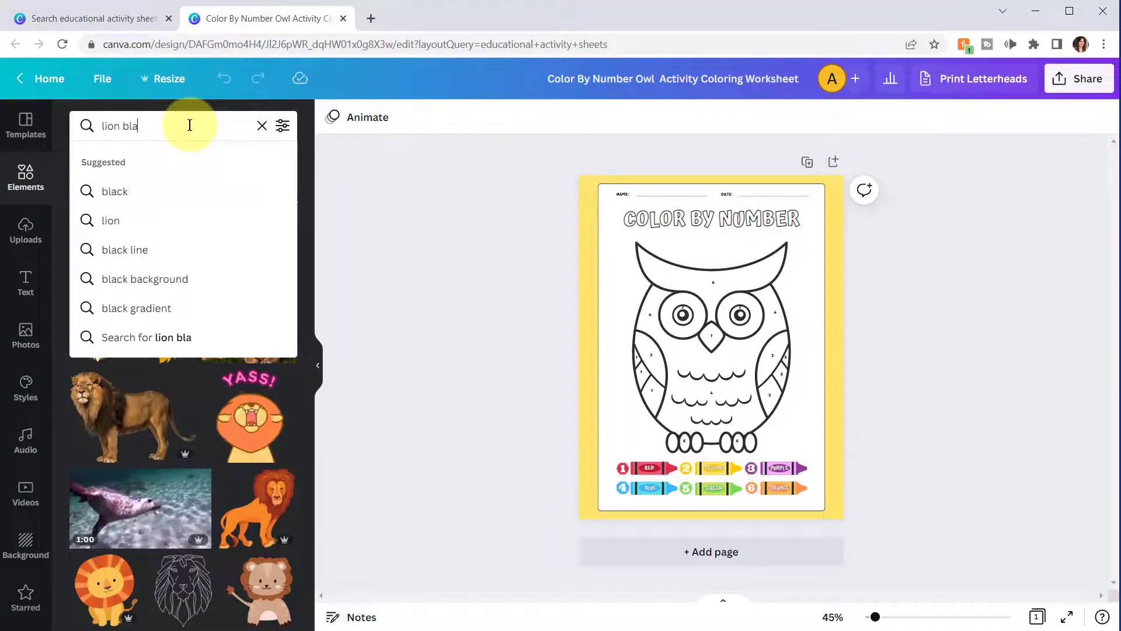
text(ck and white)
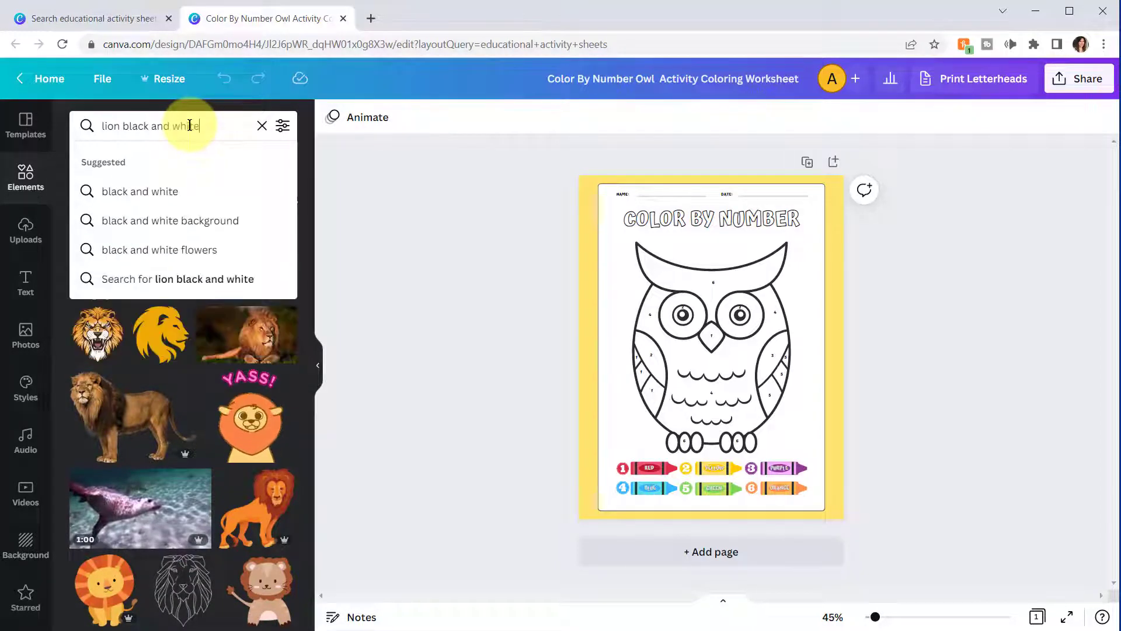
key(Return)
Step: Delete the owl drawing from the Color By Number worksheet
click(696, 336)
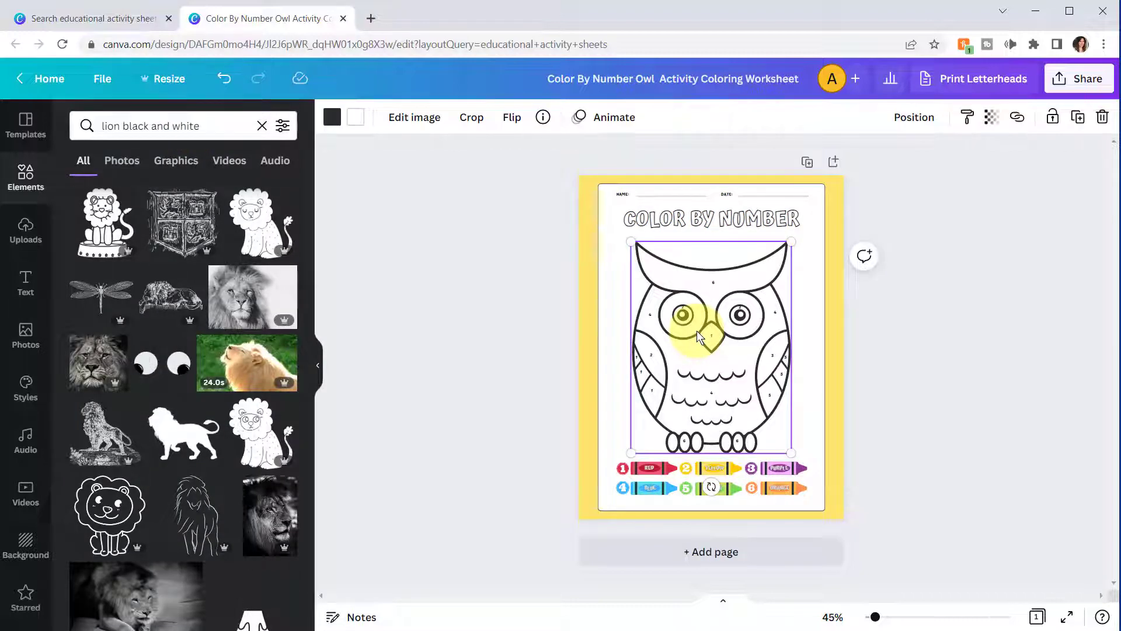
key(Delete)
click(696, 313)
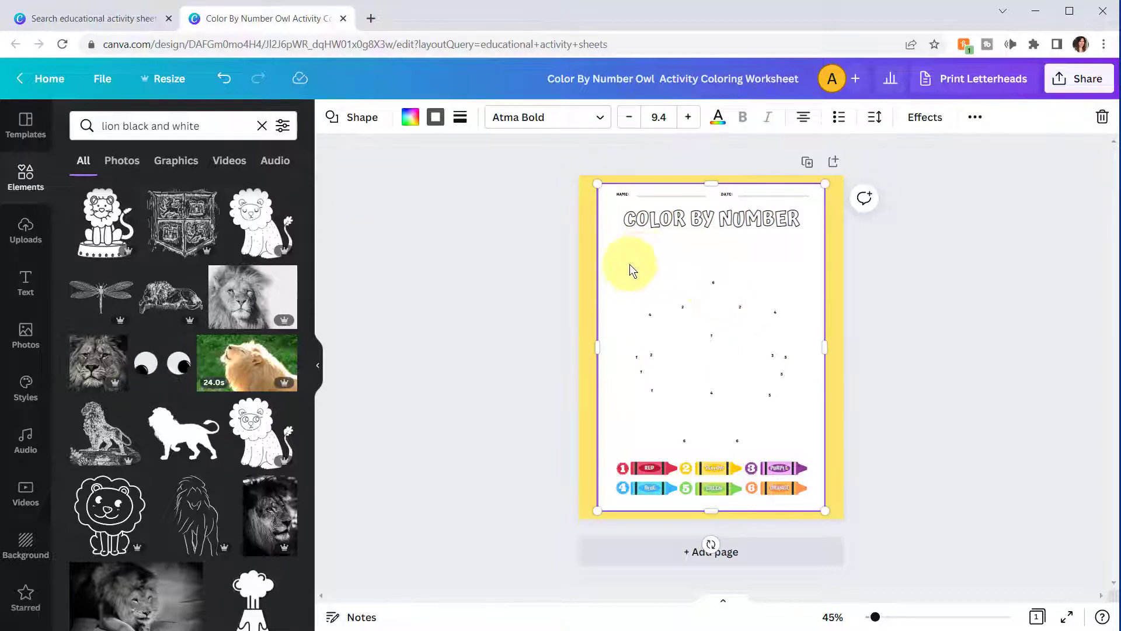
Step: Delete the leftover owl numbers from the worksheet, moving the white background panel aside for selection and back into place within the yellow border
drag(626, 261, 816, 256)
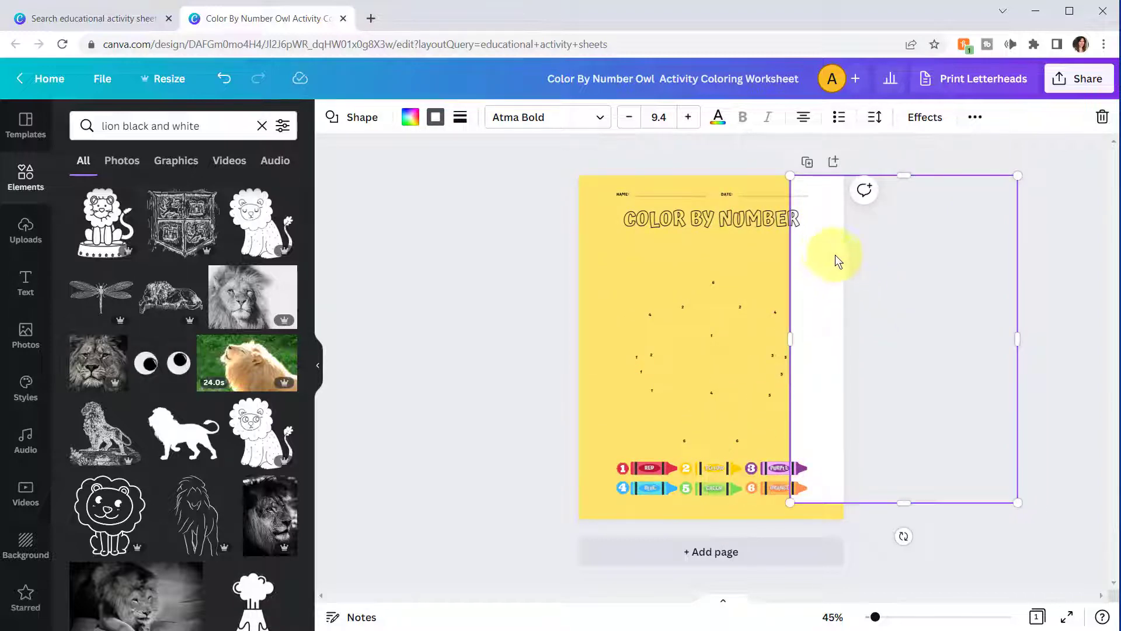
drag(631, 261, 807, 411)
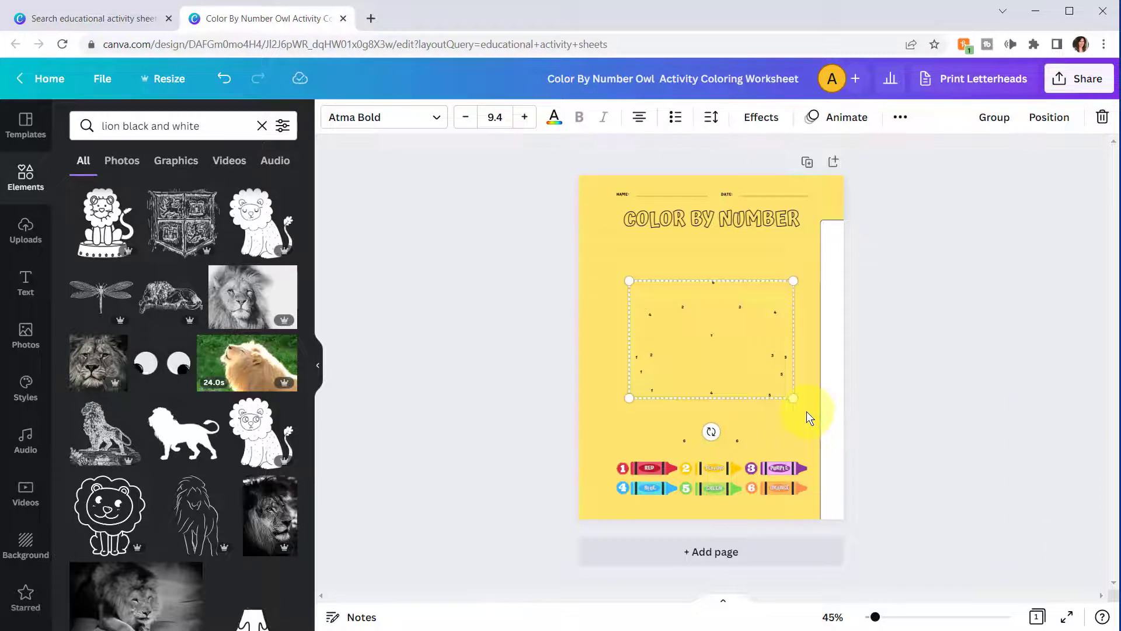
key(Delete)
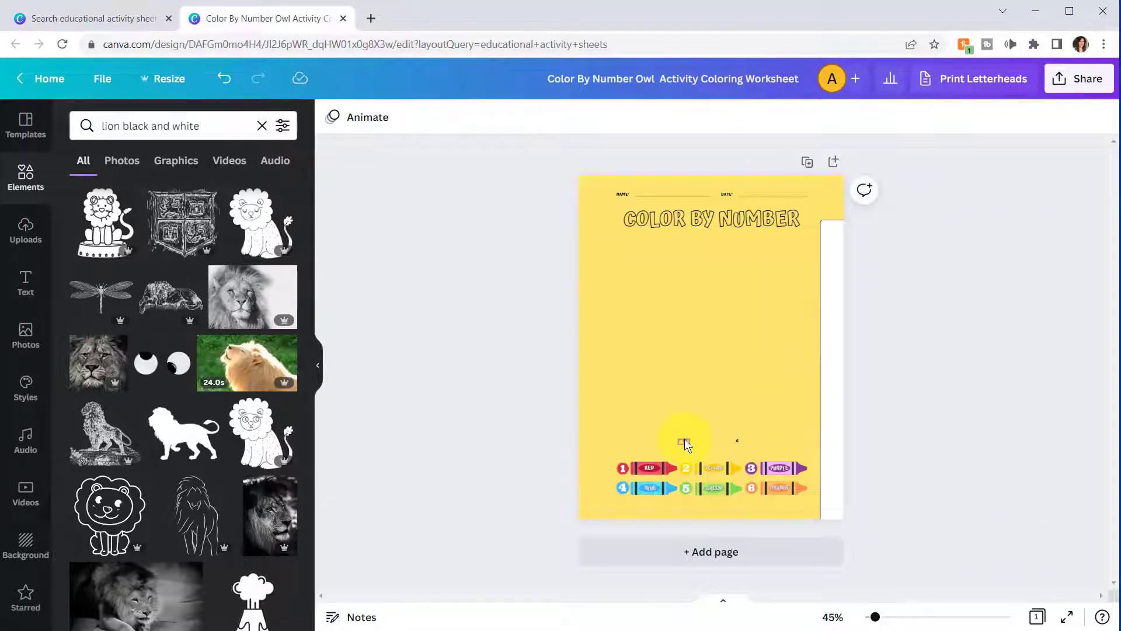
click(685, 439)
key(Delete)
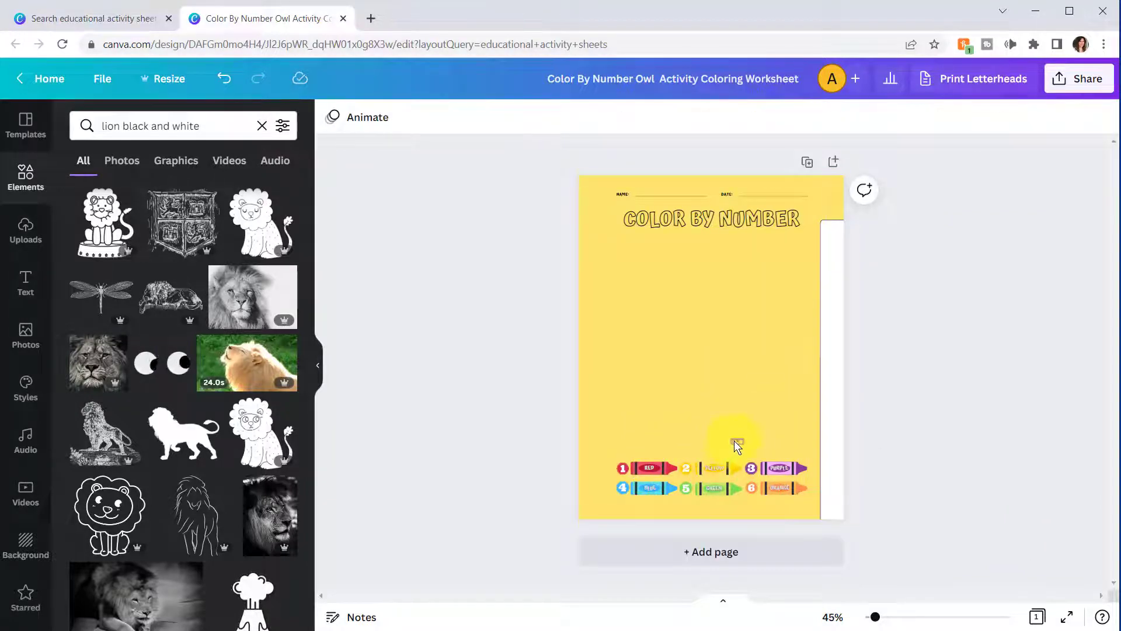
click(737, 440)
key(Delete)
drag(837, 275, 616, 237)
drag(613, 237, 612, 237)
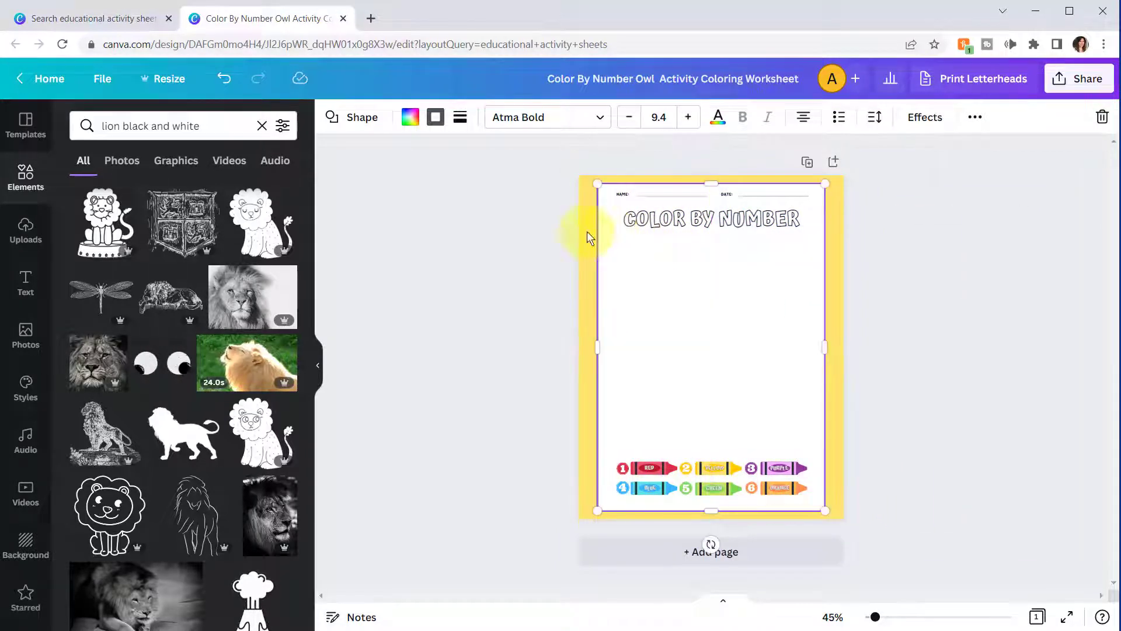
Step: Add the seated line-art lion with closed eyes to the worksheet and enlarge it to fill the space between title and crayons
click(259, 230)
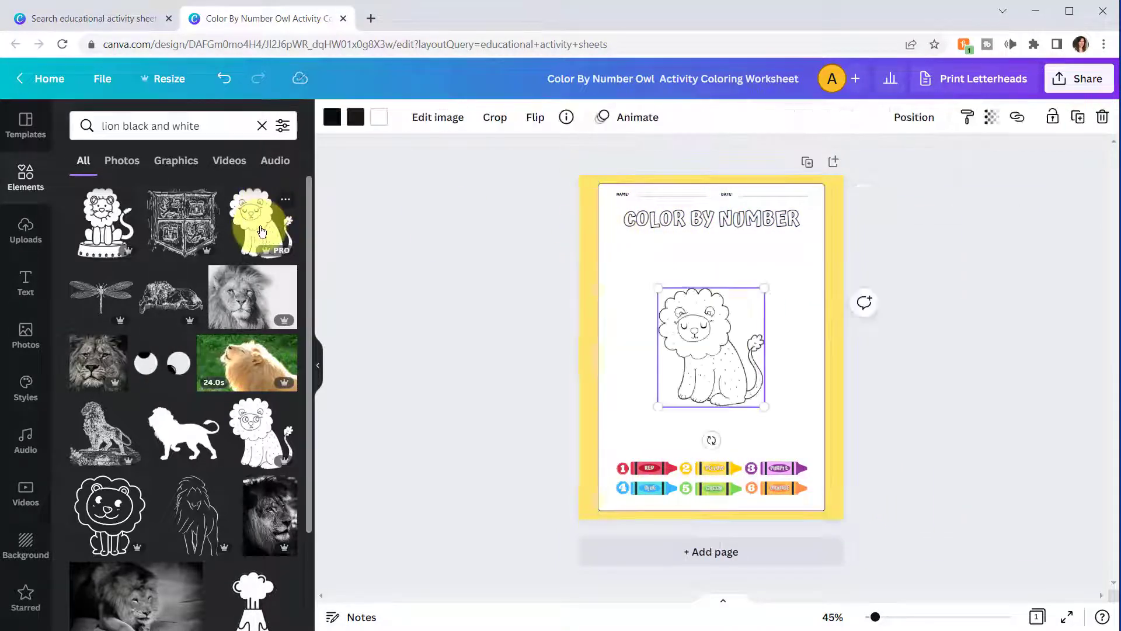
drag(810, 252, 837, 215)
drag(738, 303, 712, 325)
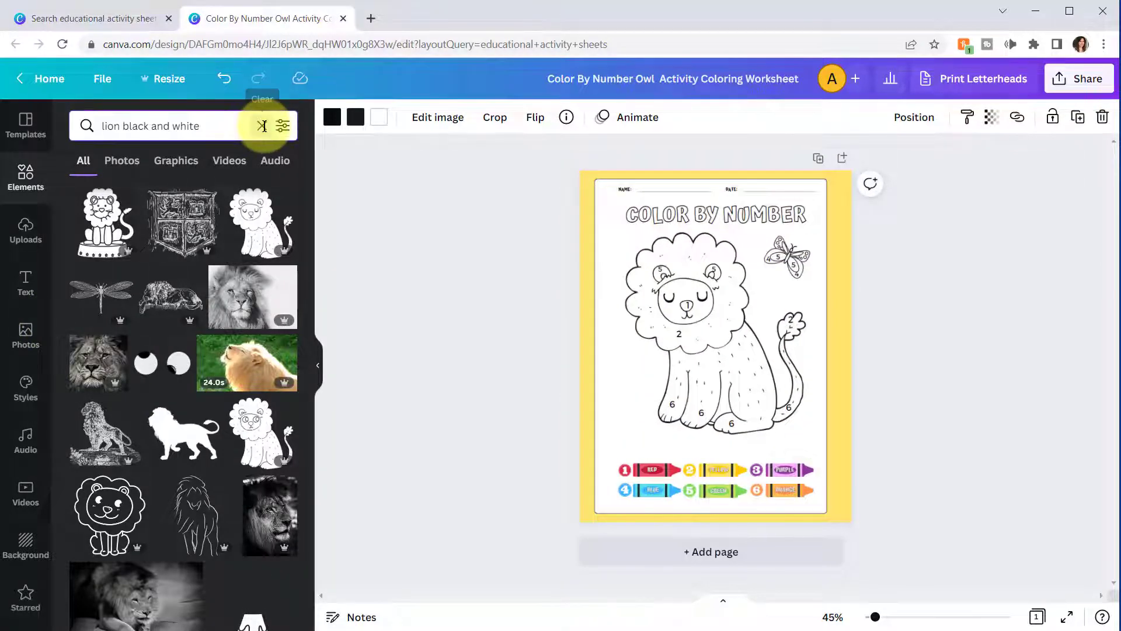
Step: Clear the lion search, look through the suggested element categories and recently used items, and open the starred items
click(262, 128)
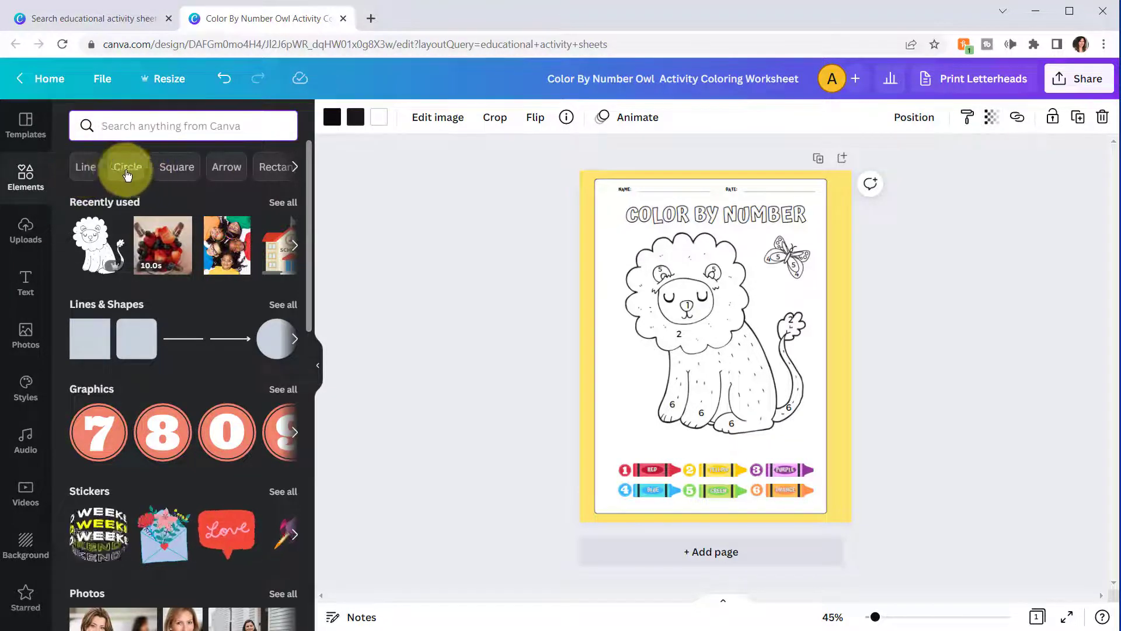
click(295, 169)
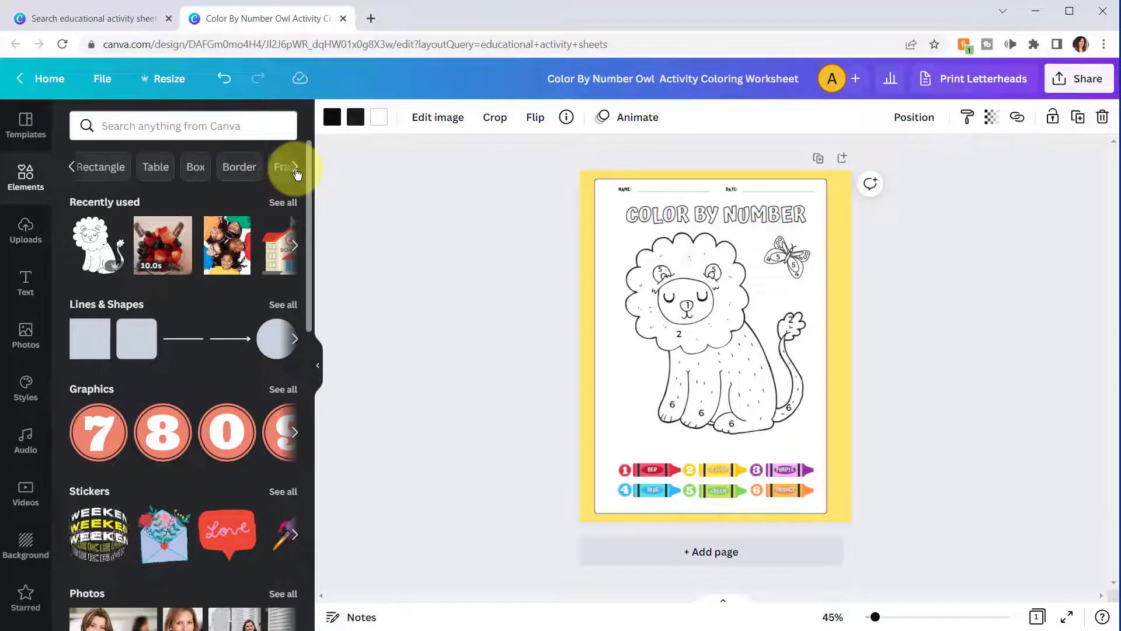
click(71, 167)
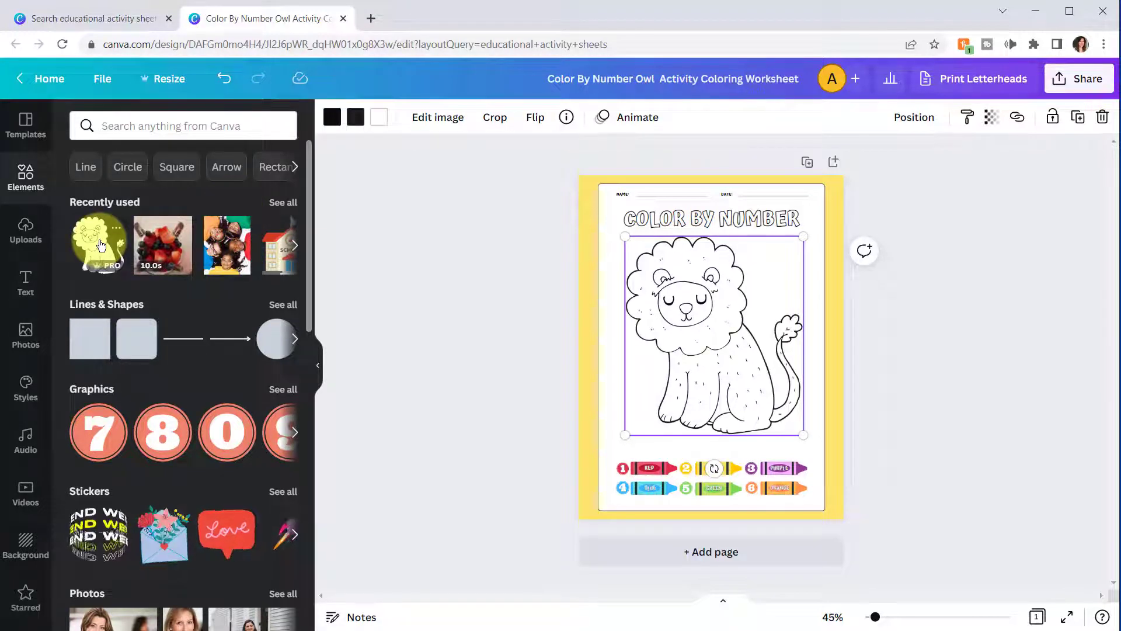
click(25, 596)
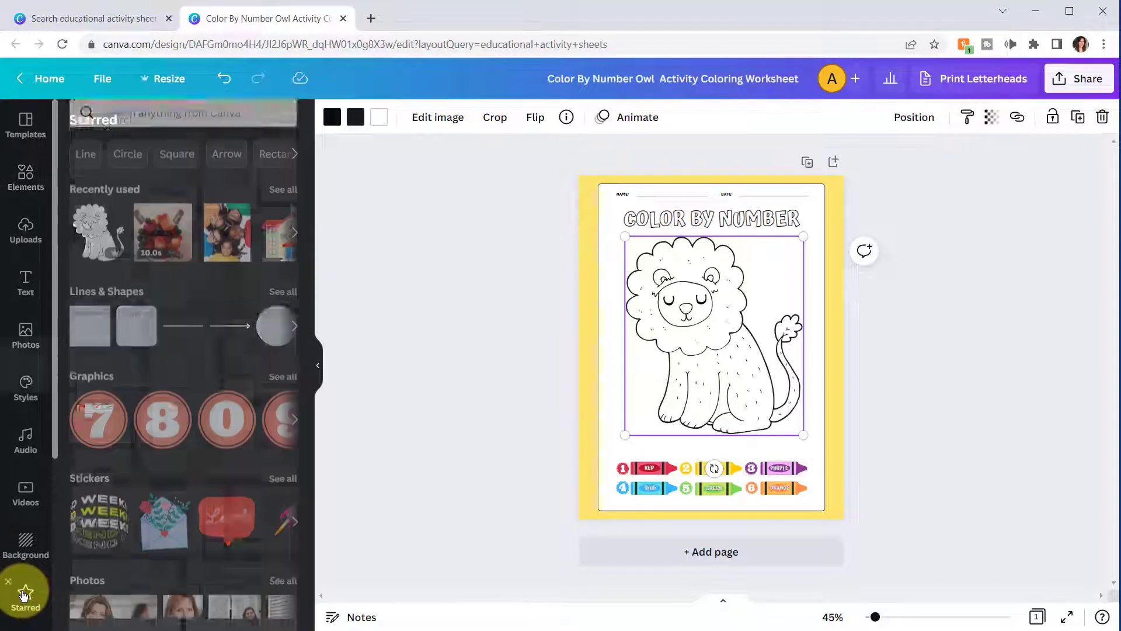